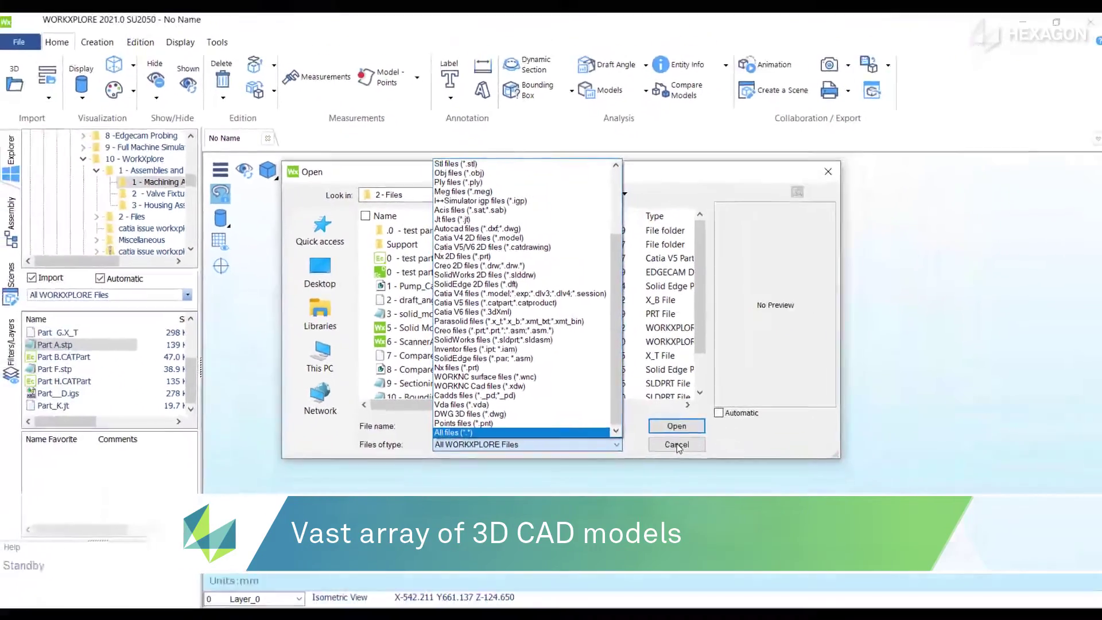
- Close the Open dialog without loading a file, and import Part_K.jt, Part__D.igs and Part H.CATPart from the file explorer
click(677, 445)
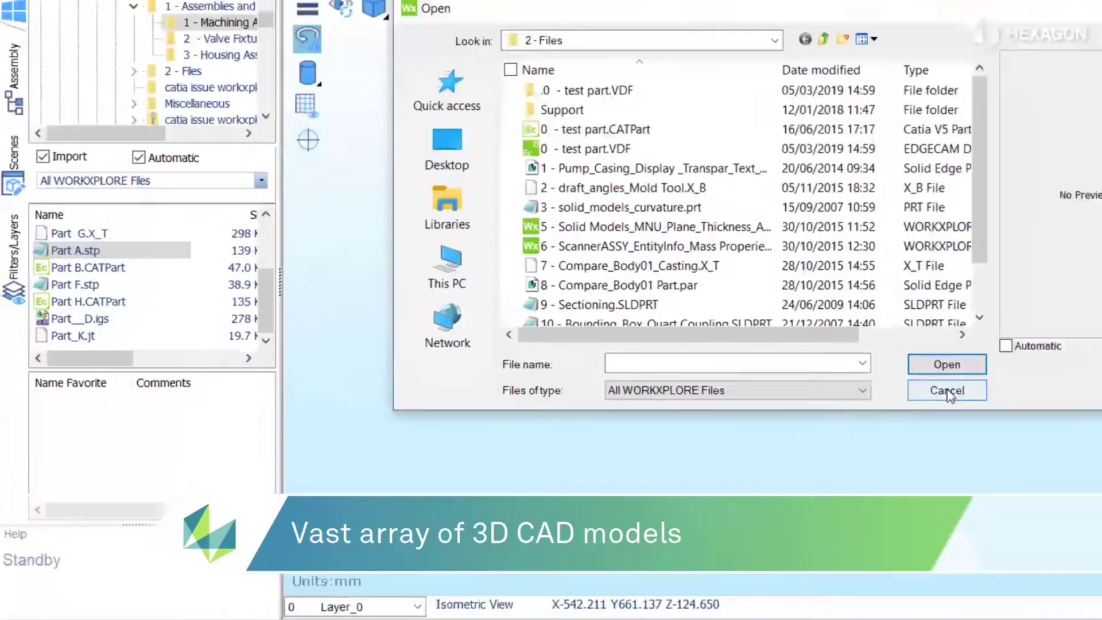
click(677, 445)
click(54, 405)
drag(110, 365, 531, 285)
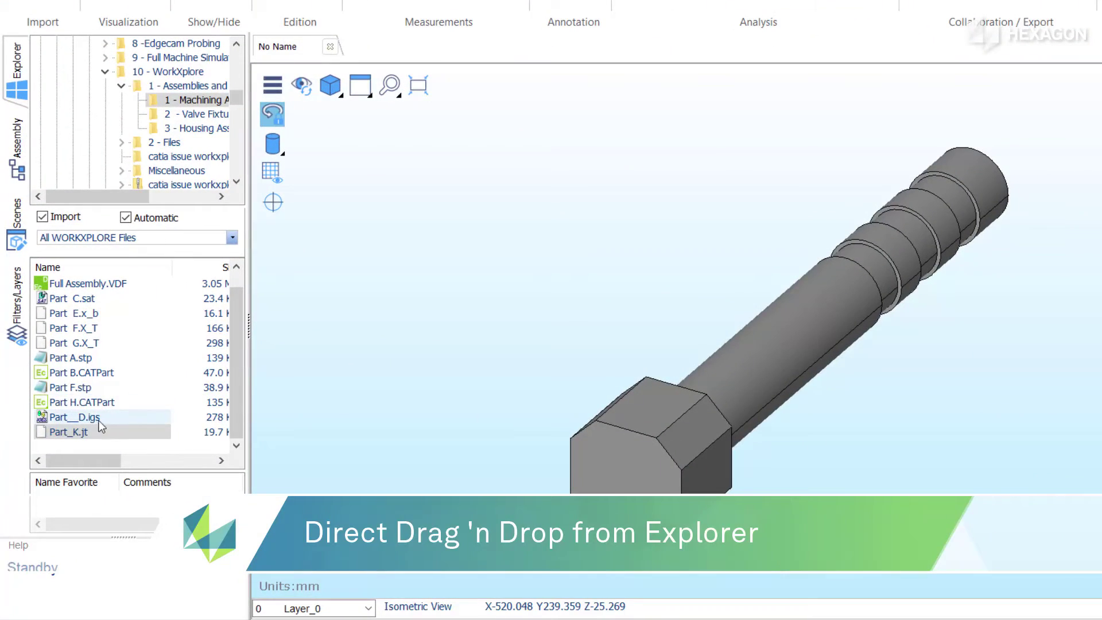
drag(92, 418, 378, 384)
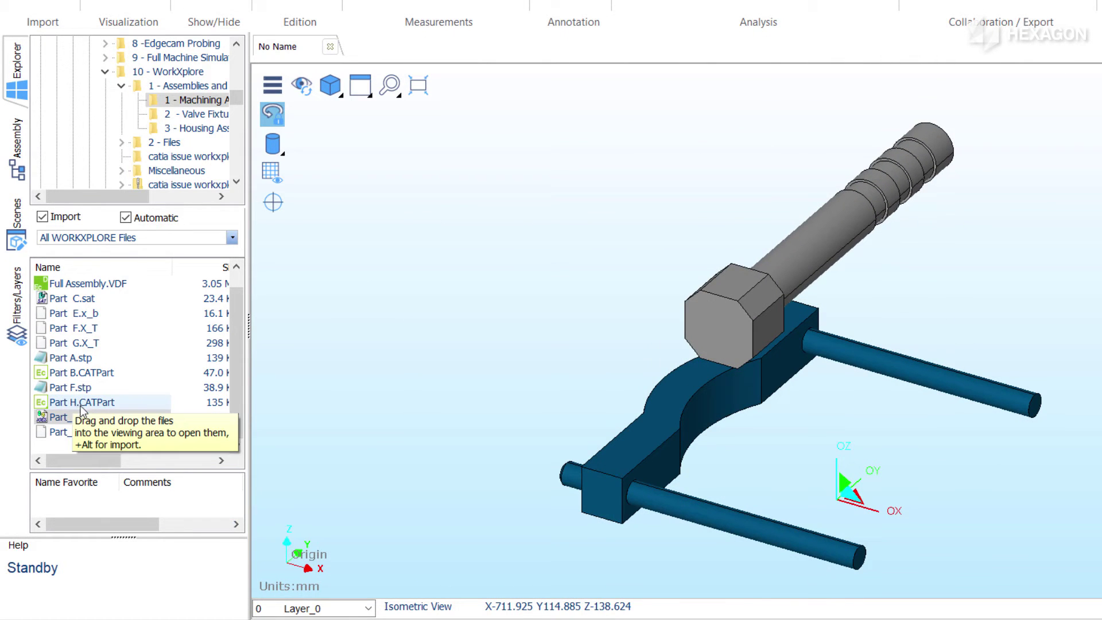
drag(85, 404, 136, 407)
drag(349, 373, 349, 373)
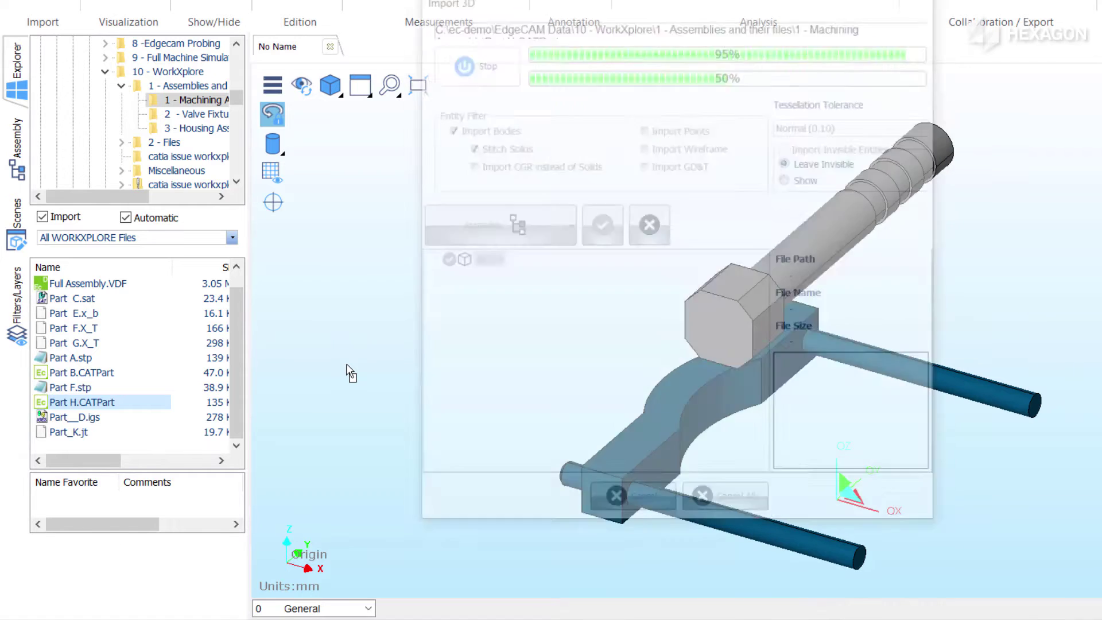
- Import the files from Part C.sat through Part F.stp together into the current session
click(71, 385)
shift+click(89, 300)
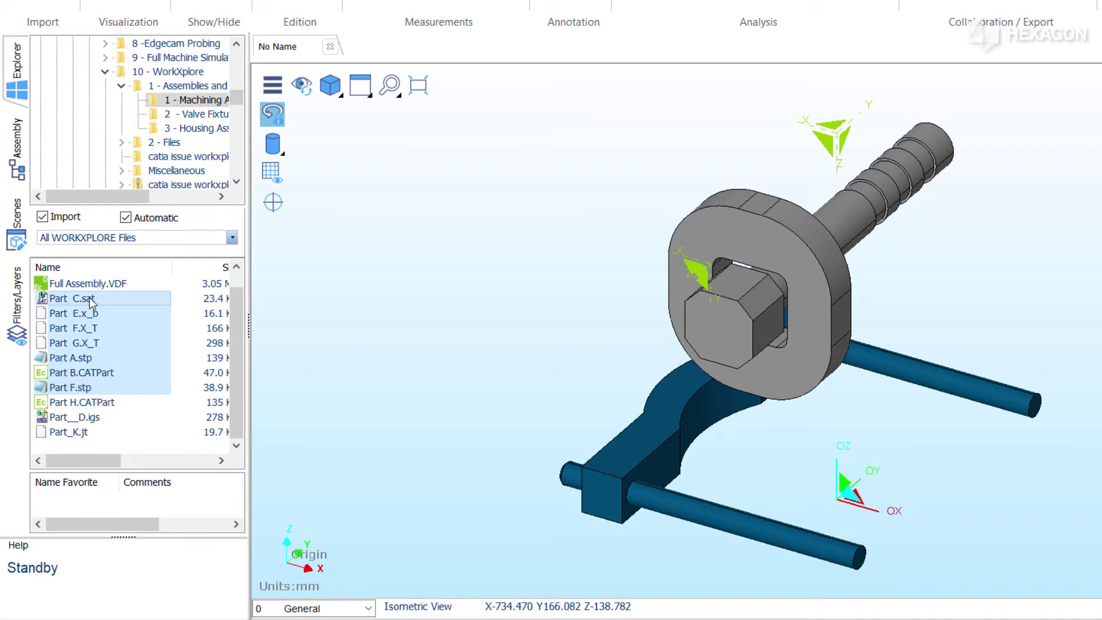
drag(122, 342, 349, 304)
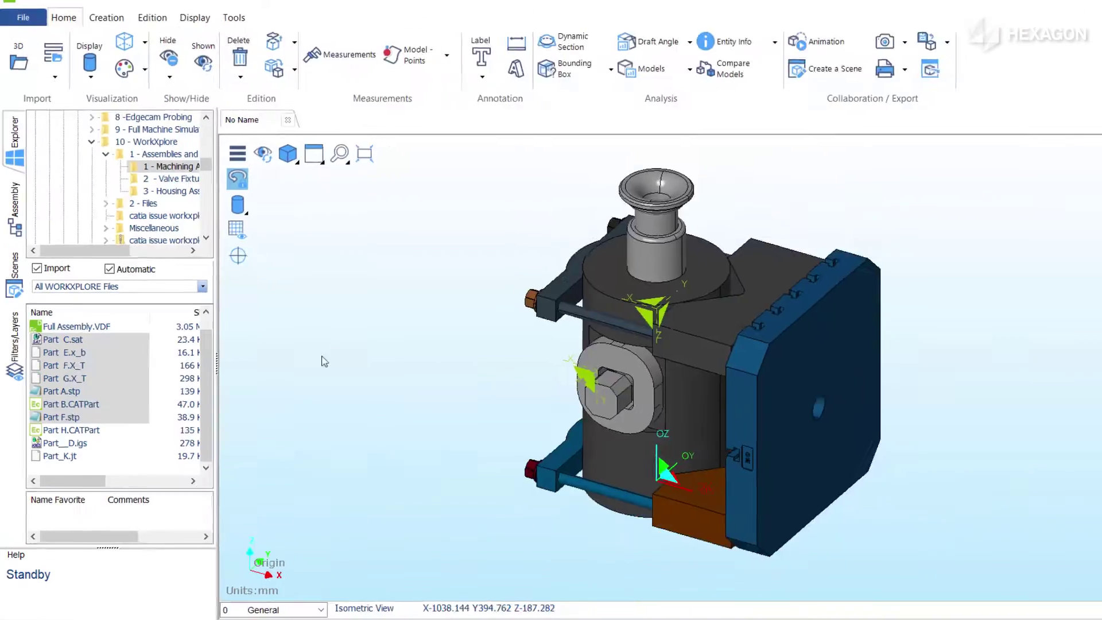
- Hide Part G, the Part F above it, Part C, Part H and Part__D in the assembly tree
drag(324, 361, 387, 322)
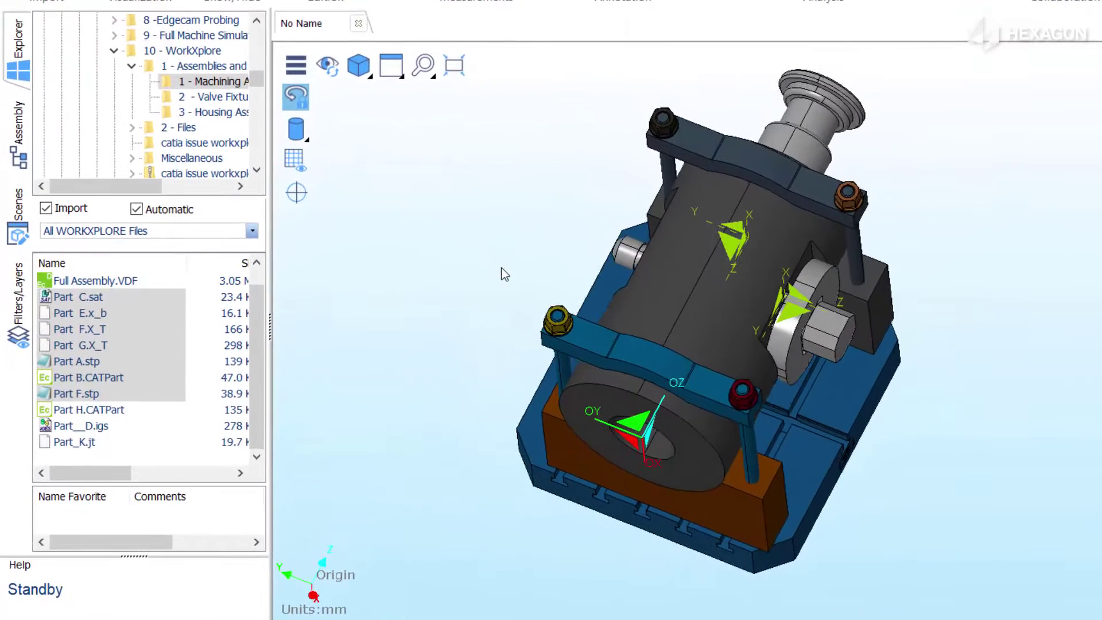
drag(497, 270, 489, 283)
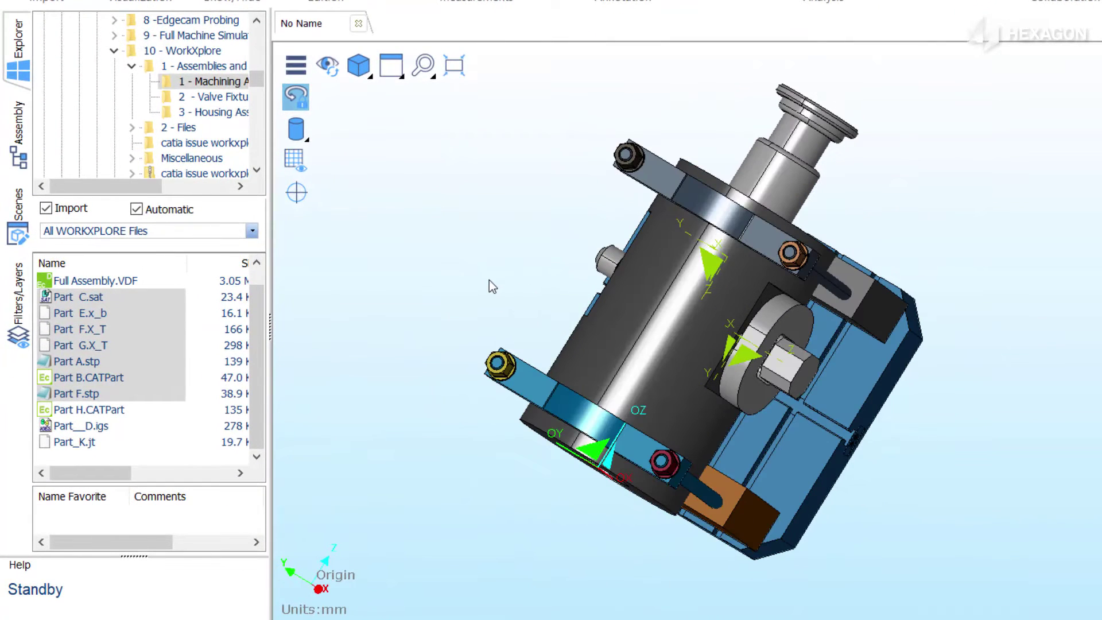
click(19, 132)
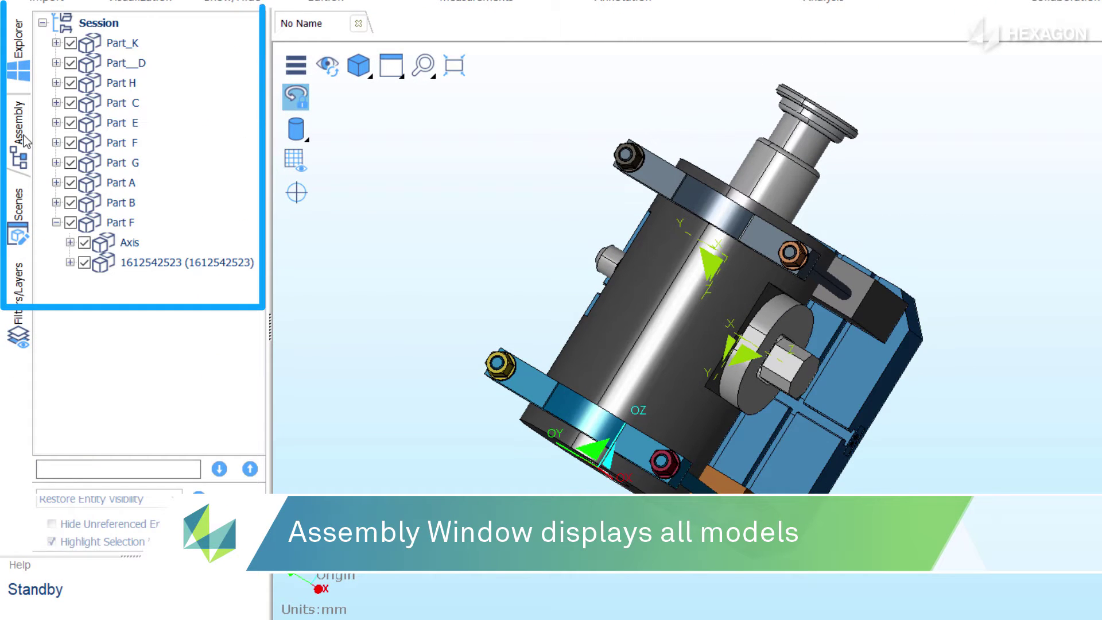
click(70, 163)
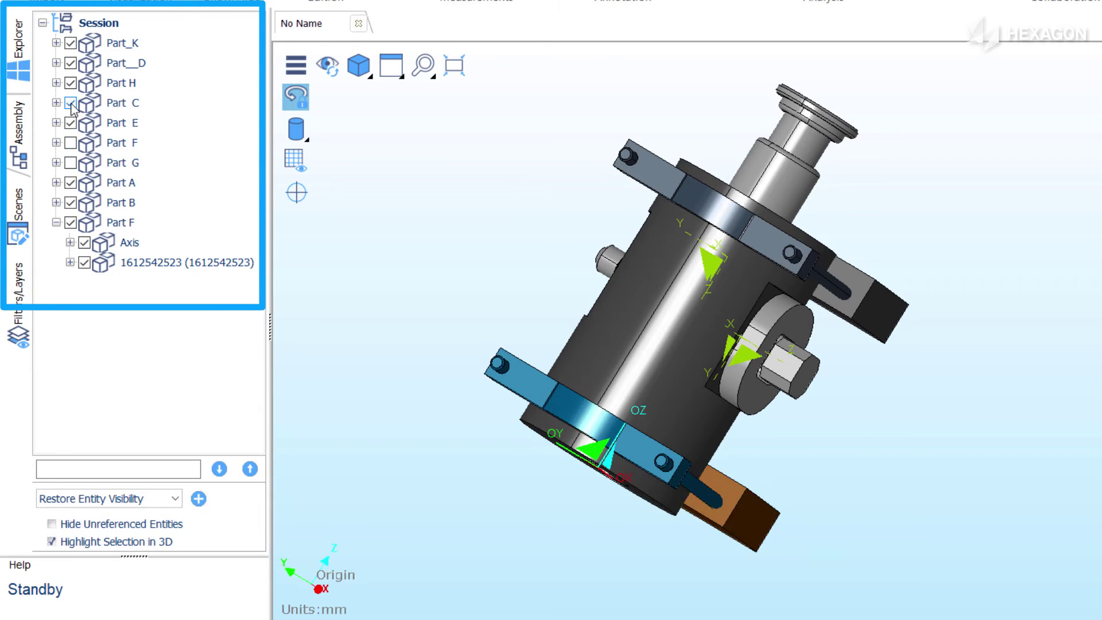
click(71, 104)
click(70, 83)
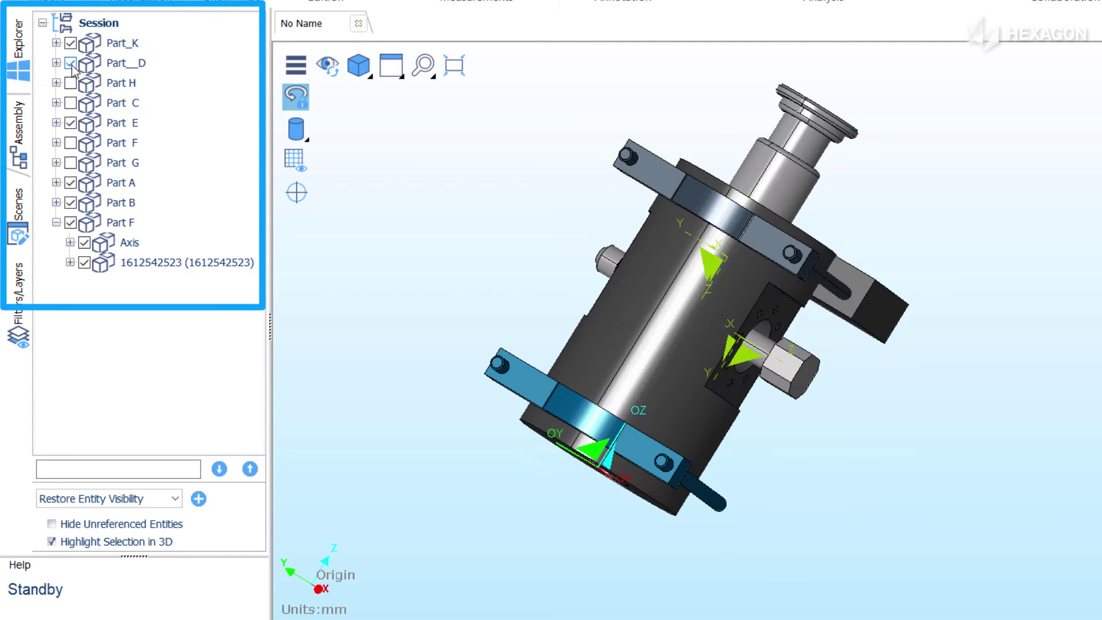
click(71, 64)
- Hide Part A, the large cylindrical body in the middle of the assembly
mouse_move(578, 263)
mouse_down()
mouse_move(497, 209)
mouse_move(555, 253)
mouse_move(564, 275)
mouse_up()
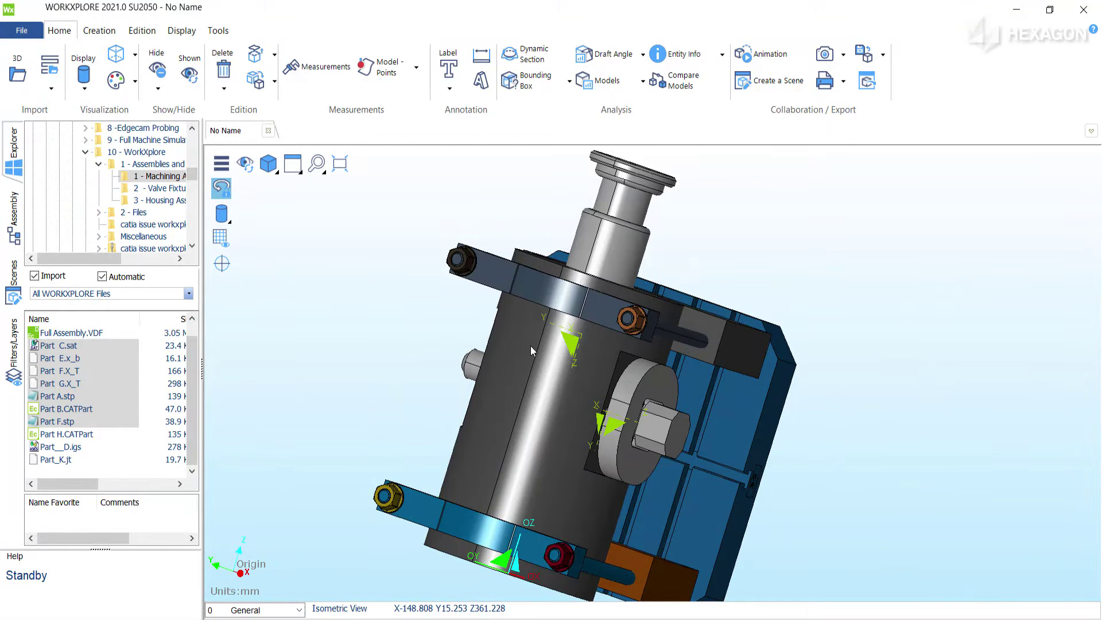
right_click(530, 346)
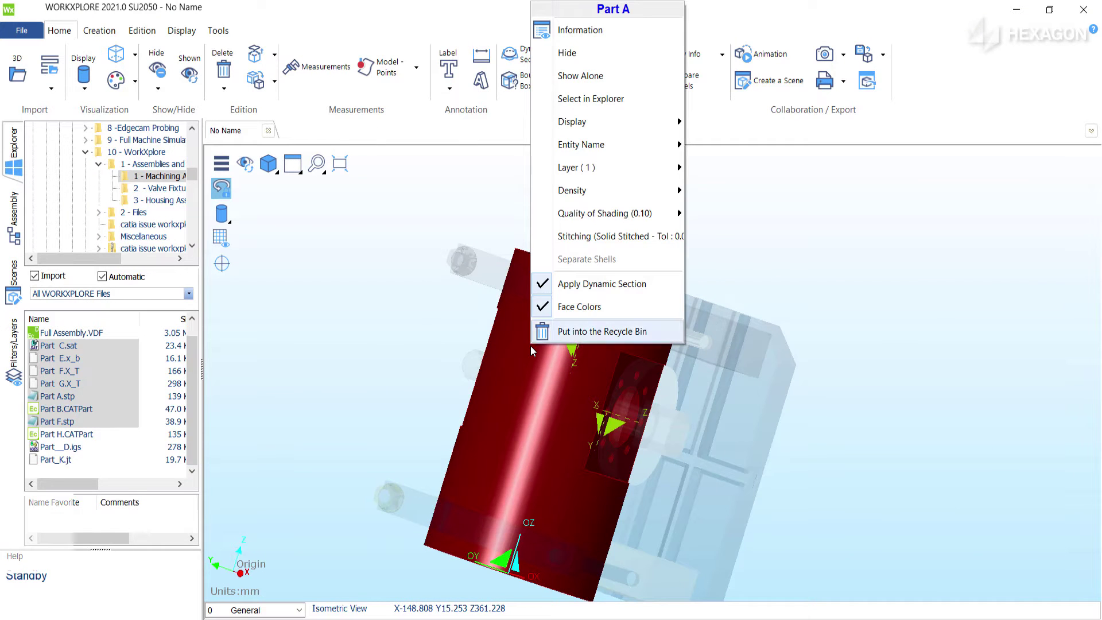
click(612, 63)
- Change the shading colour of Part G, the slotted base plate, to the light yellow basic colour
right_click(741, 407)
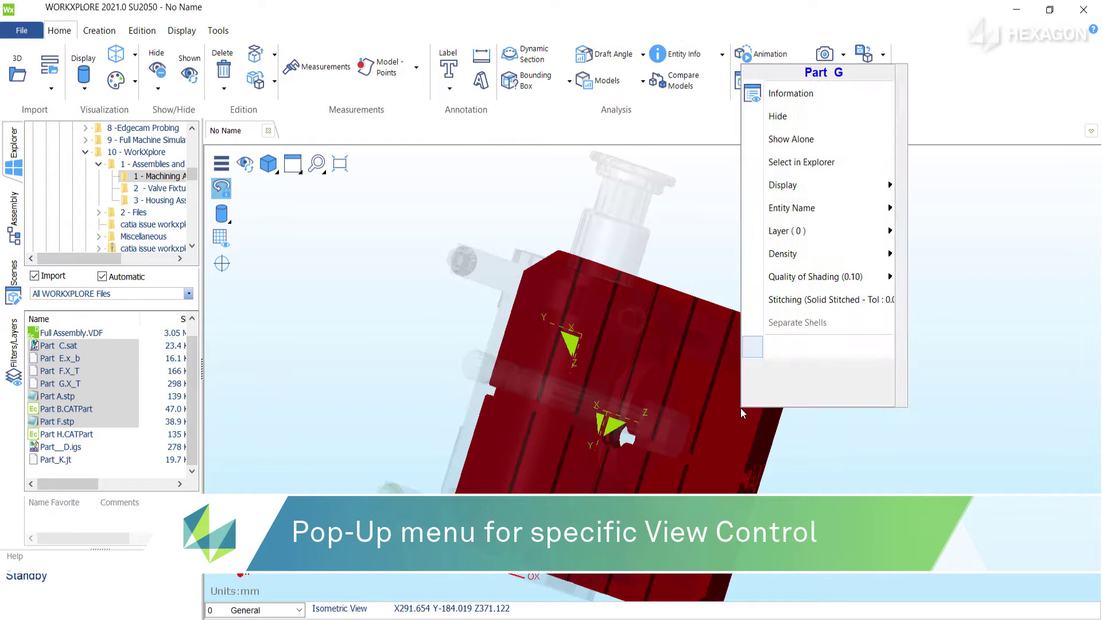
mouse_move(849, 228)
mouse_move(782, 184)
mouse_move(932, 182)
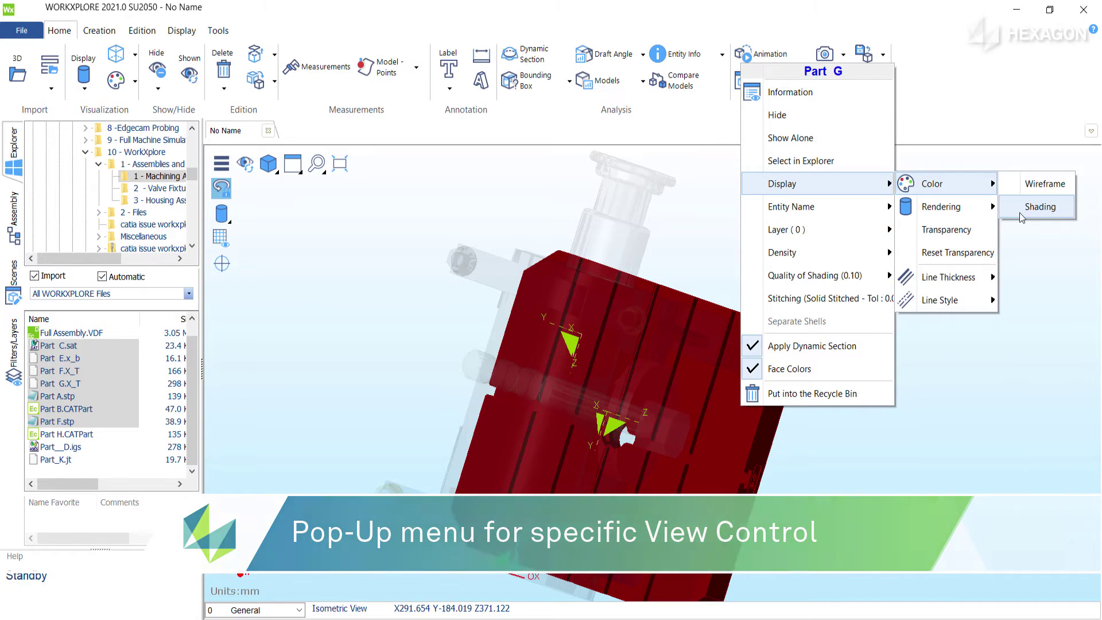
click(1019, 207)
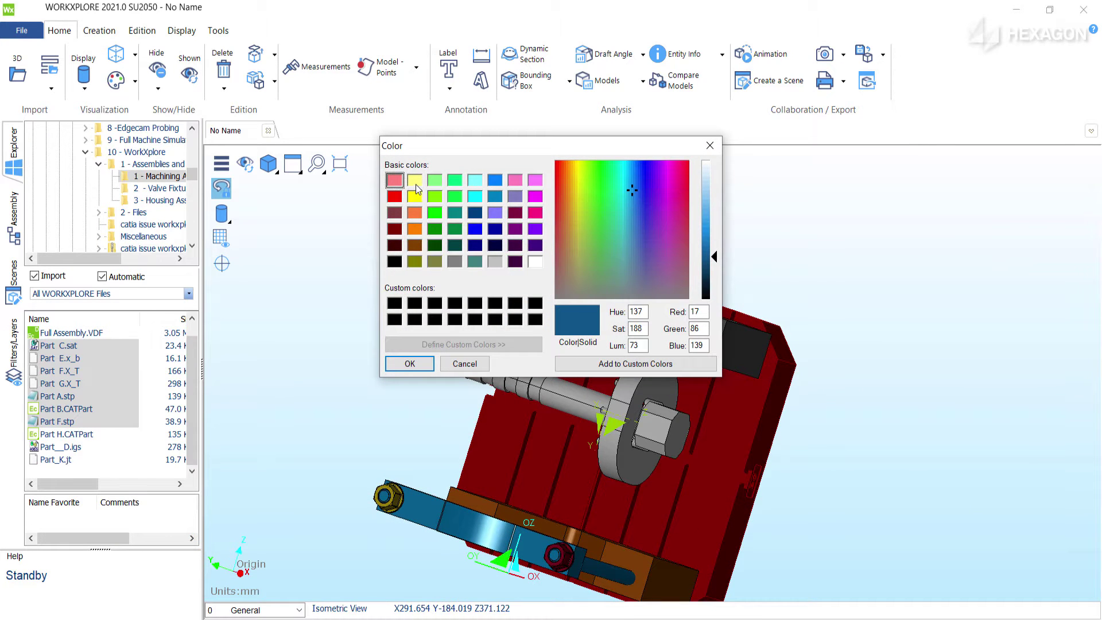
click(415, 180)
click(411, 365)
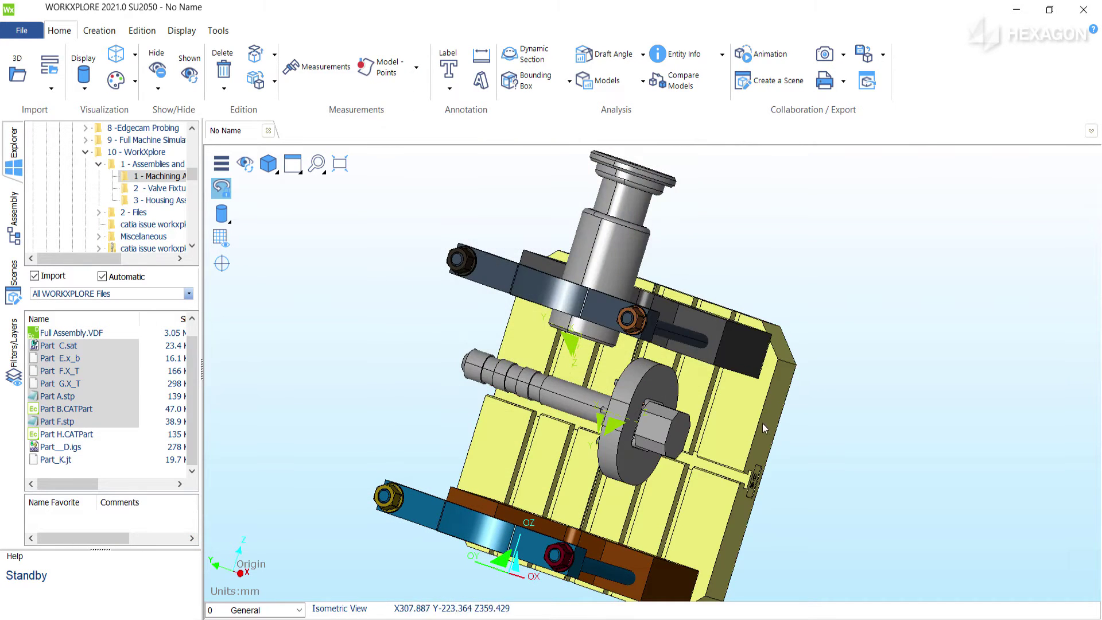
- Set the transparency value of Part F, the flanged cylindrical part, to 1.00
right_click(620, 241)
mouse_move(758, 364)
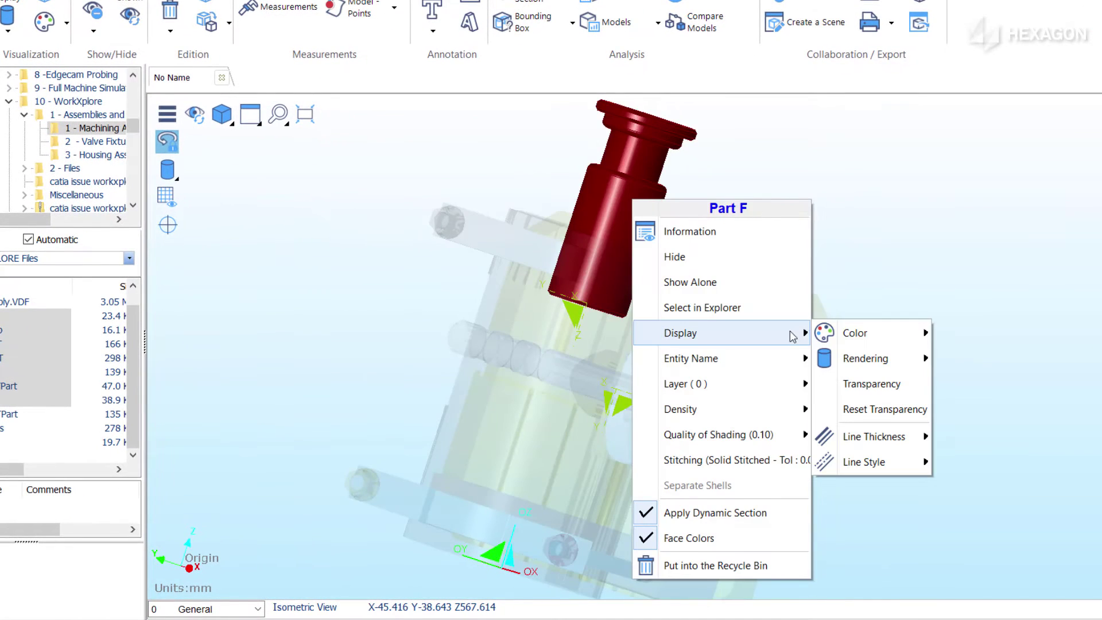
click(908, 383)
mouse_move(907, 170)
mouse_down()
mouse_move(937, 336)
mouse_move(906, 300)
mouse_move(901, 168)
mouse_up()
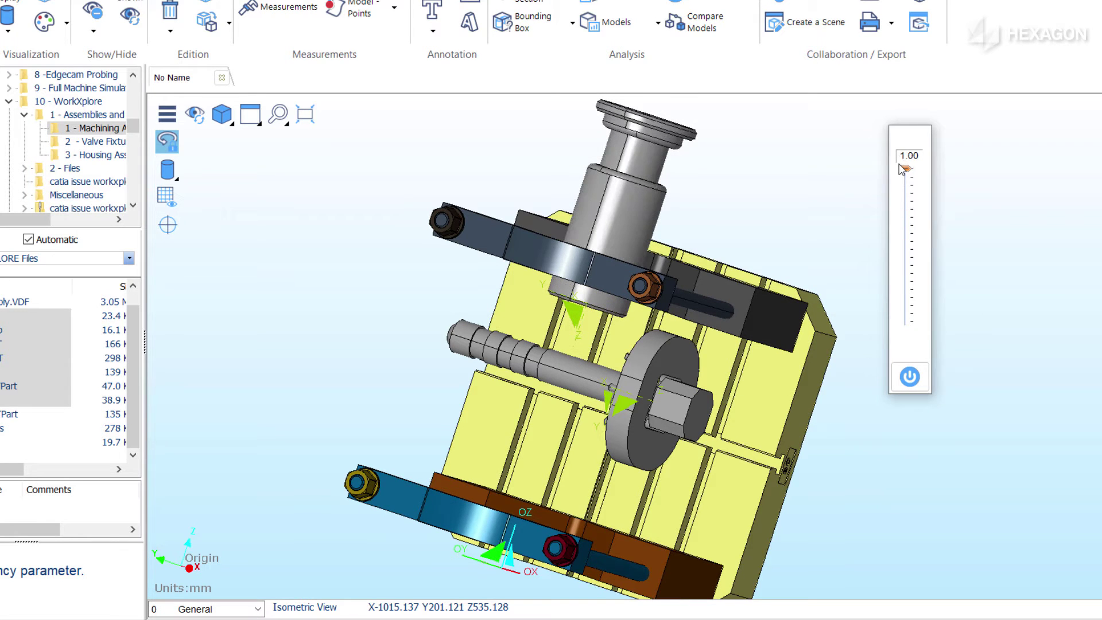
click(909, 374)
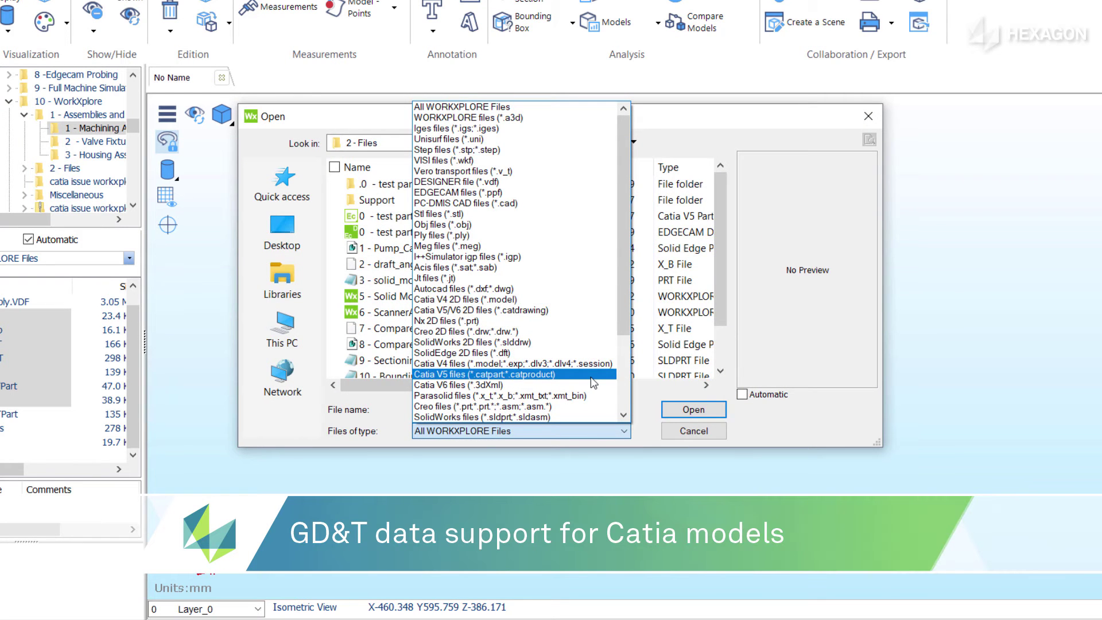
- Import the Catia V5 file 0 - test part.CATPart with points, wireframe, GD&T and CGR instead of solids enabled
click(591, 376)
click(405, 216)
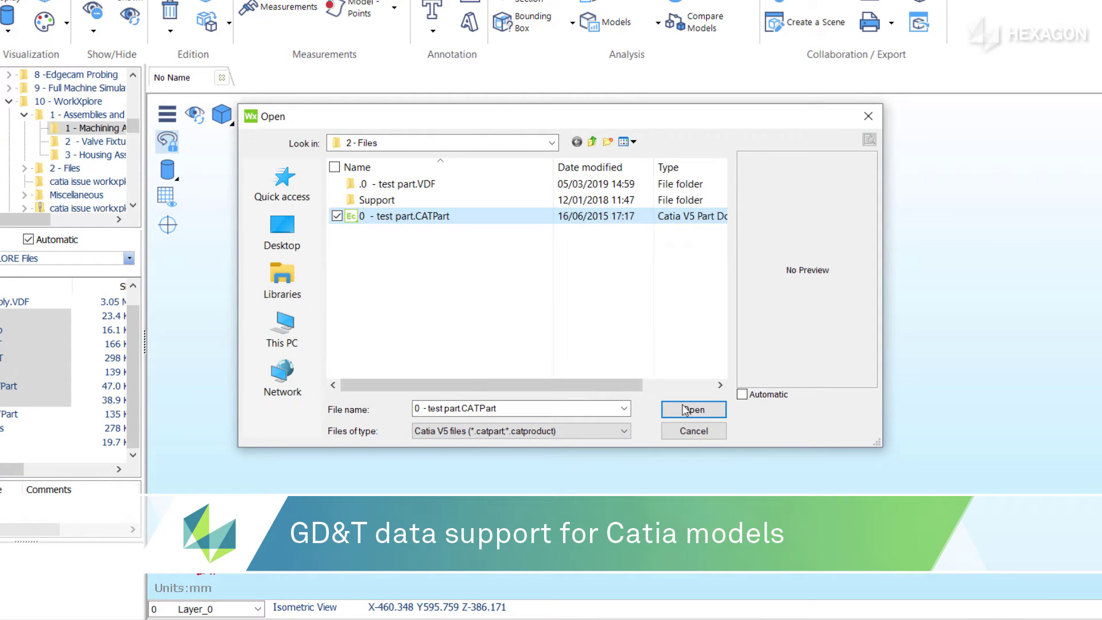
click(686, 410)
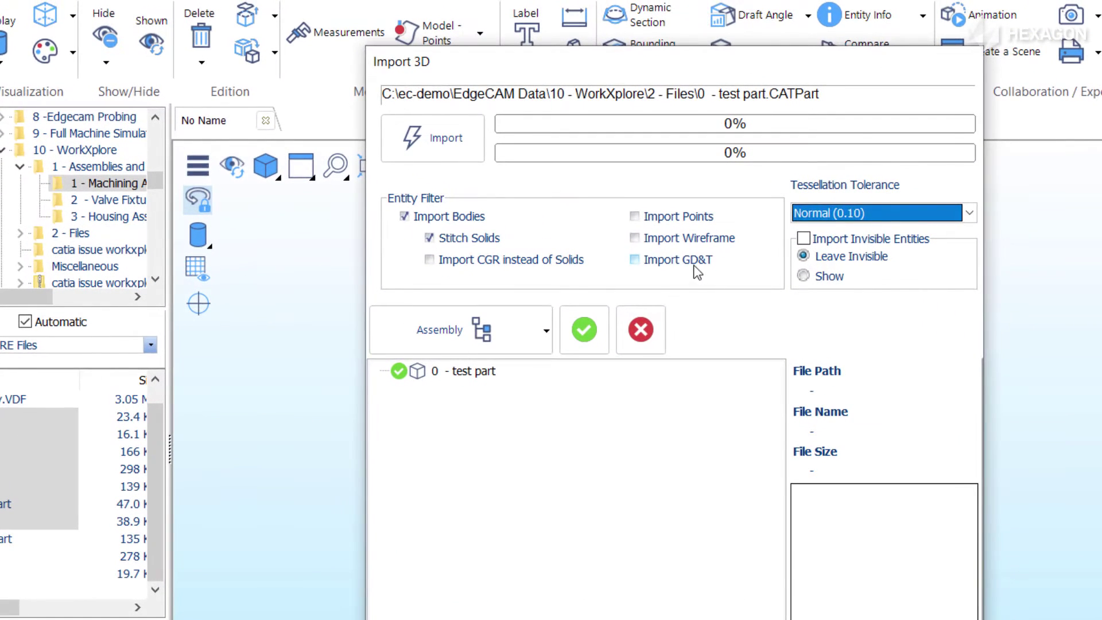
click(578, 201)
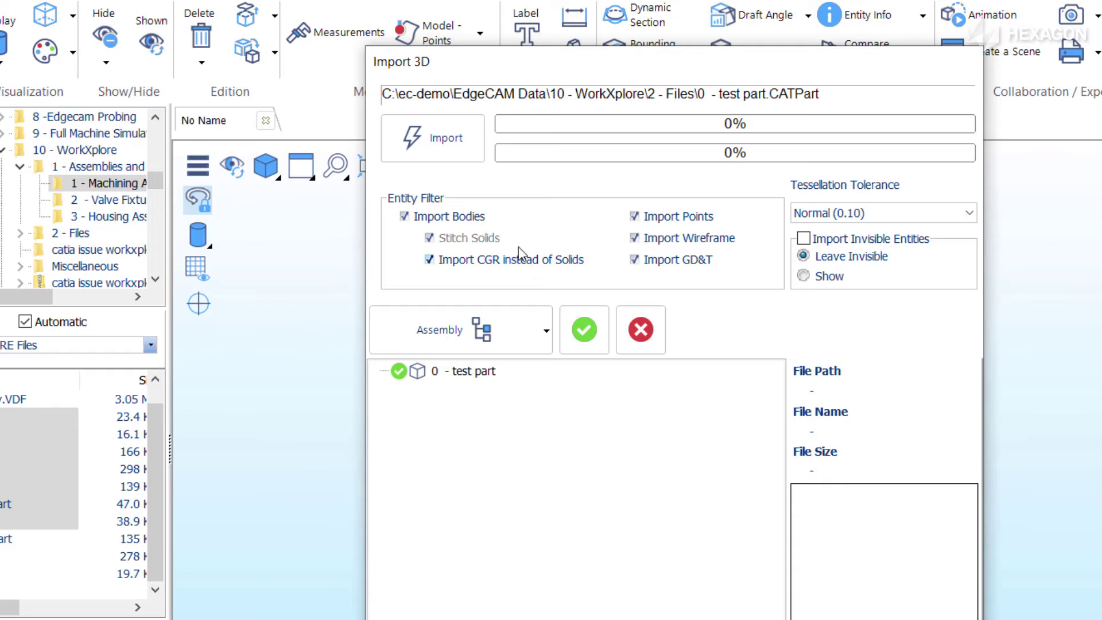
click(447, 141)
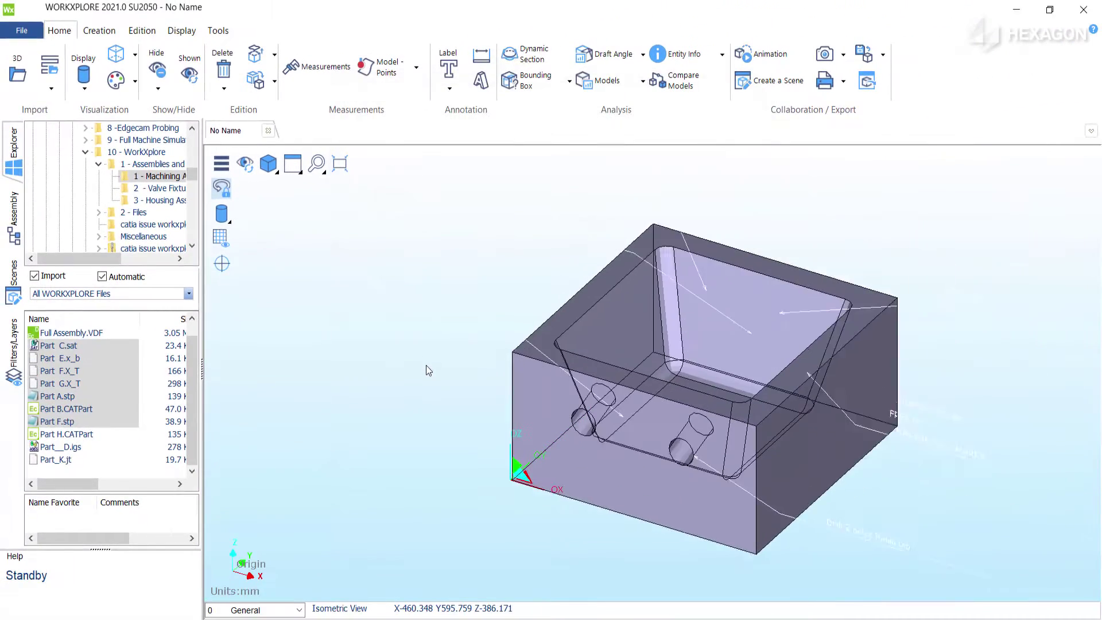
- Examine the GD&T notes on the imported test part and open the export options
mouse_move(460, 334)
middle_down()
mouse_move(408, 332)
mouse_move(485, 339)
mouse_move(460, 327)
mouse_move(465, 315)
mouse_move(444, 329)
middle_up()
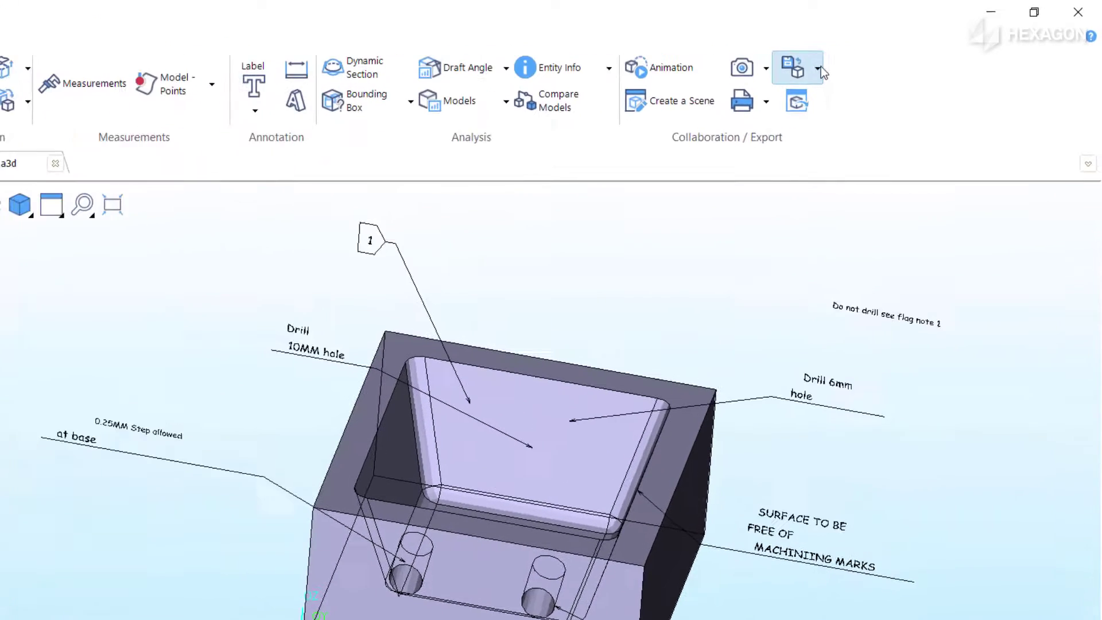
click(883, 55)
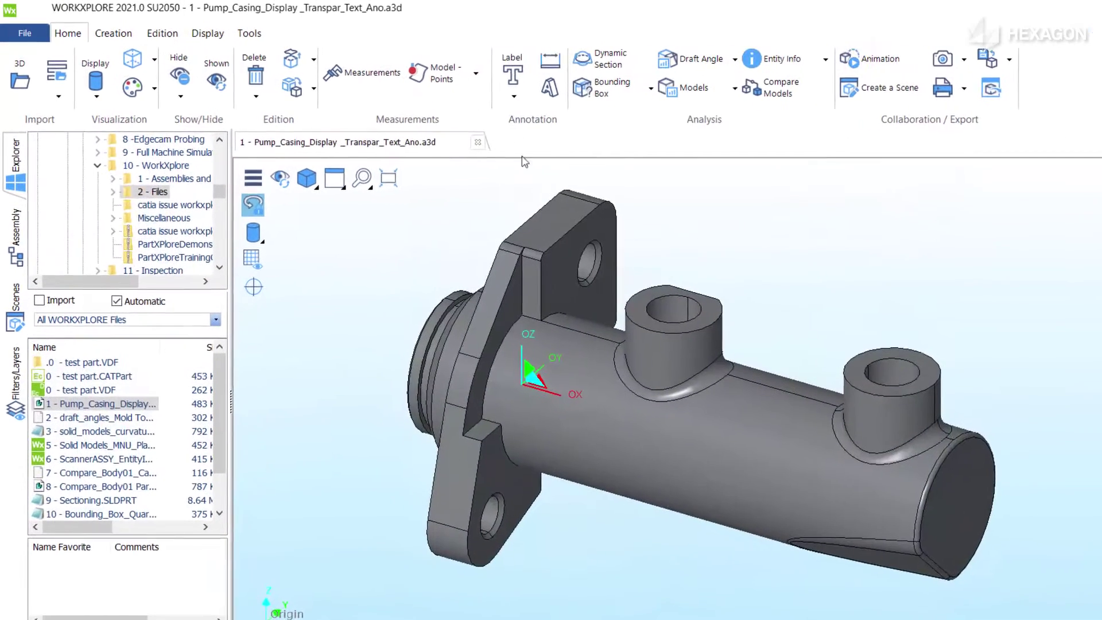
- Add Diameter-type radius dimension labels to the hole in the port near the closed end and the pump casing's round end edge
click(516, 99)
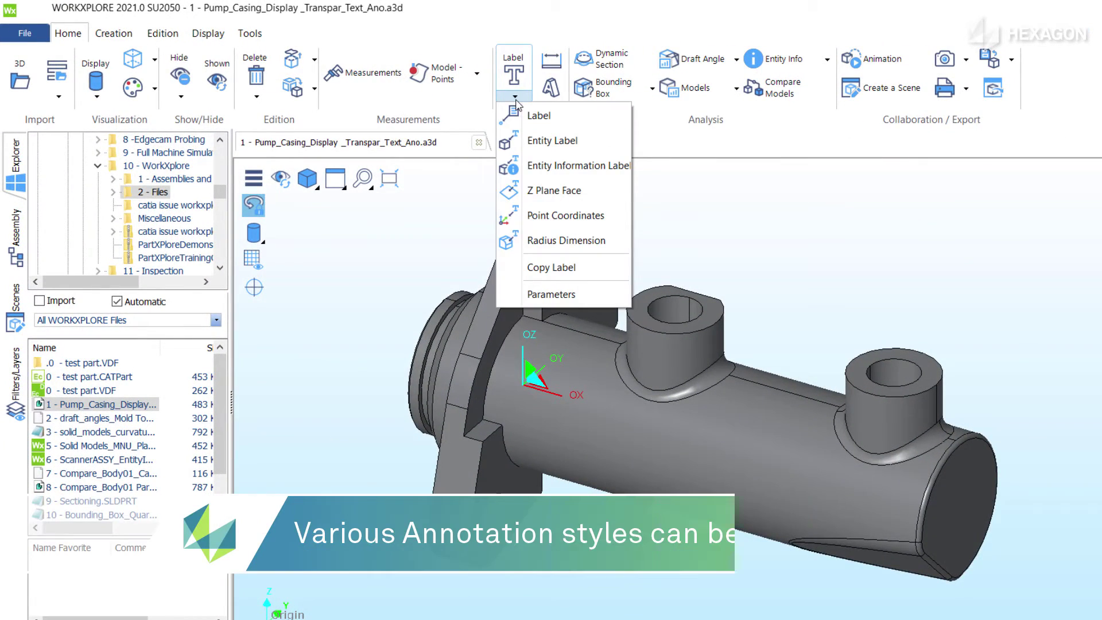
click(563, 241)
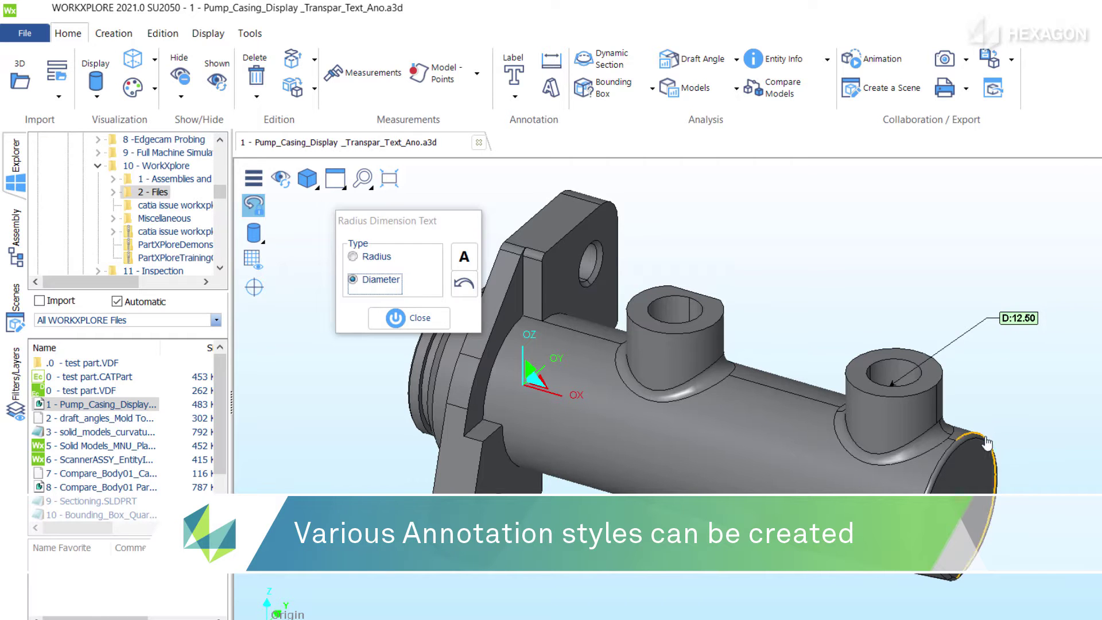
drag(984, 438, 1053, 399)
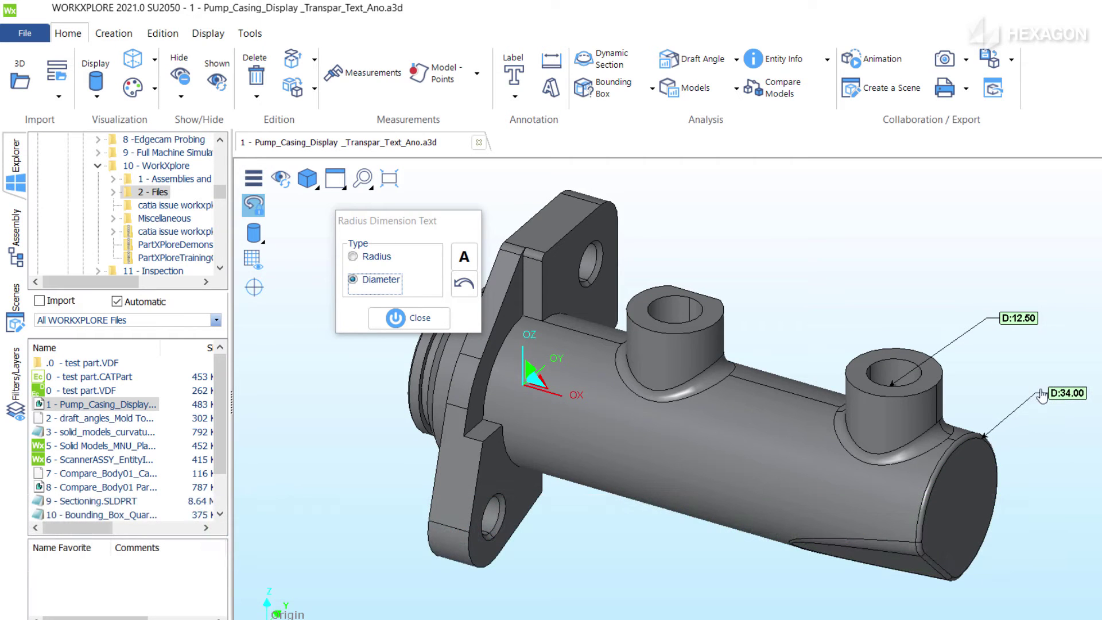
click(419, 318)
- Add point coordinate labels at the hole centres of the pump casing's two raised ports
click(516, 100)
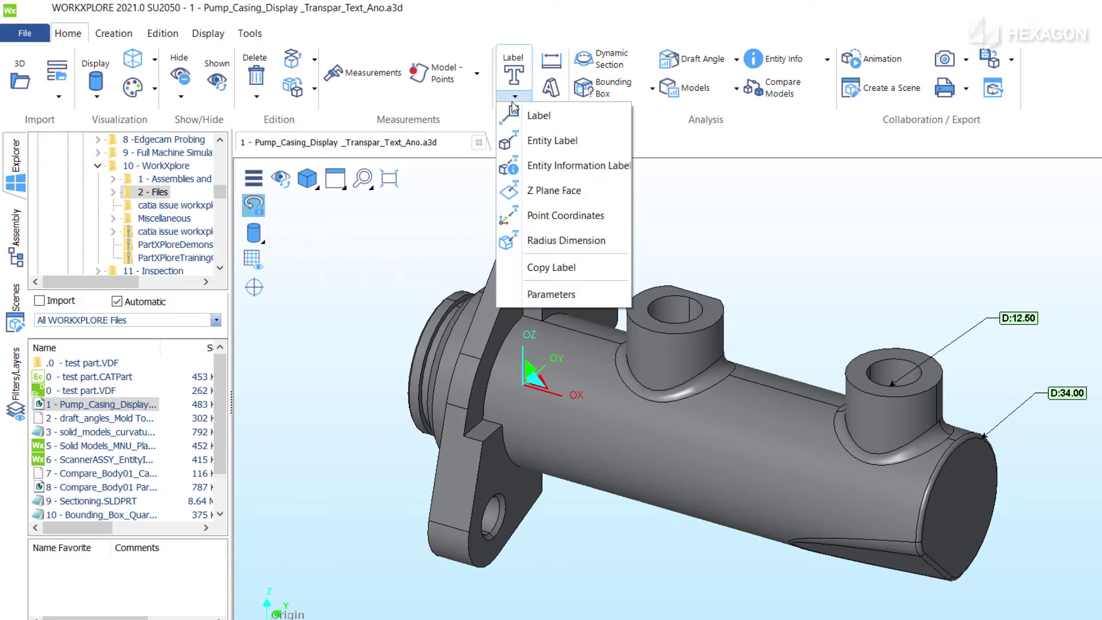
click(560, 218)
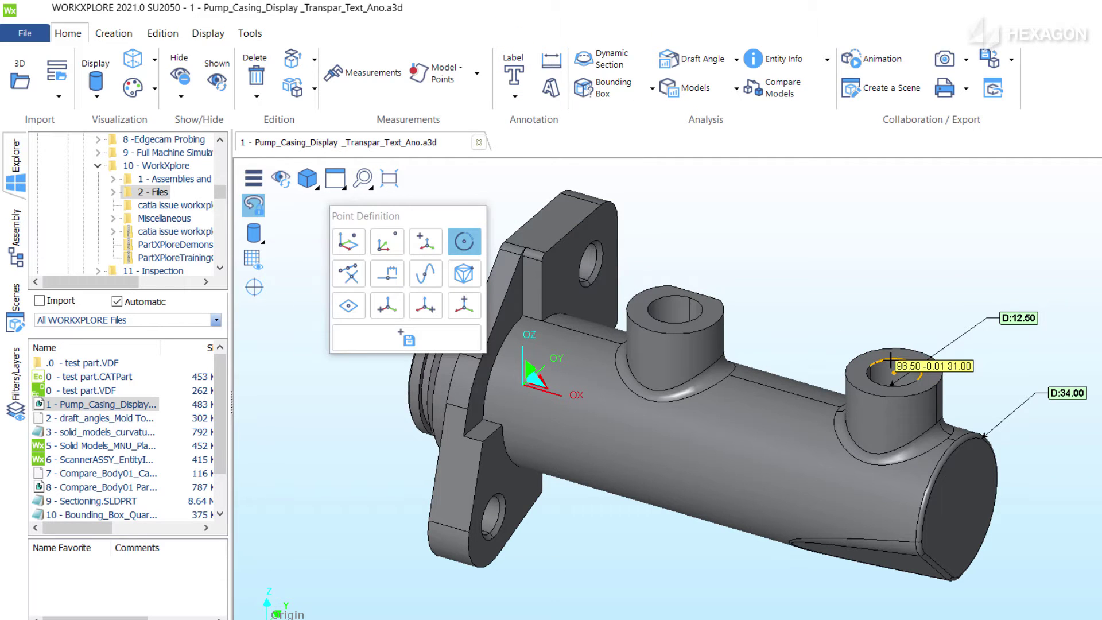
drag(893, 360, 877, 264)
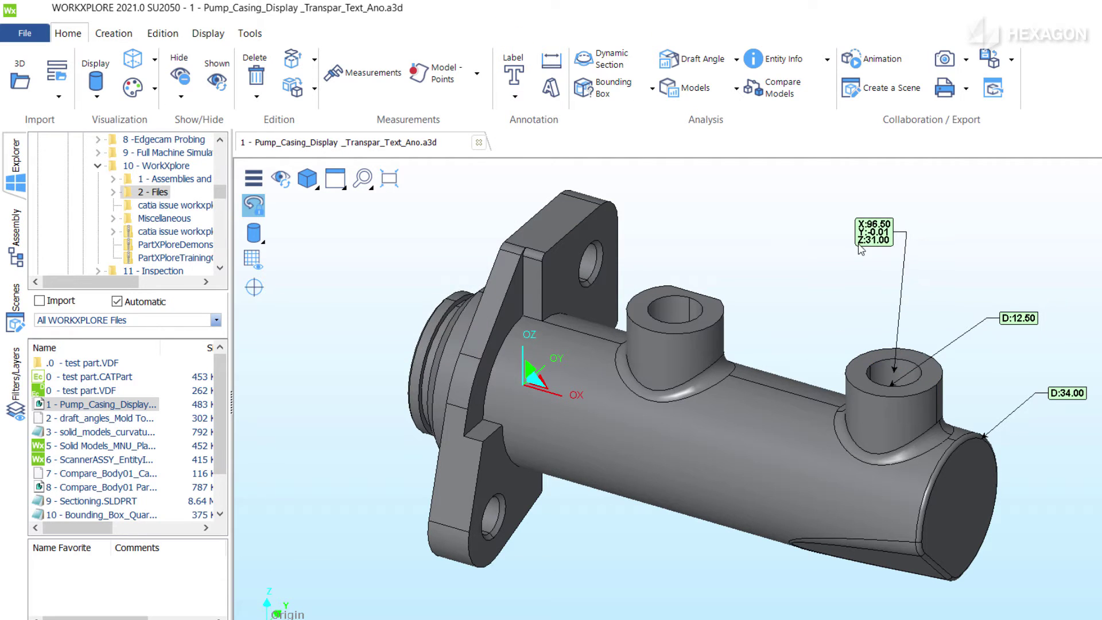
click(861, 248)
click(676, 295)
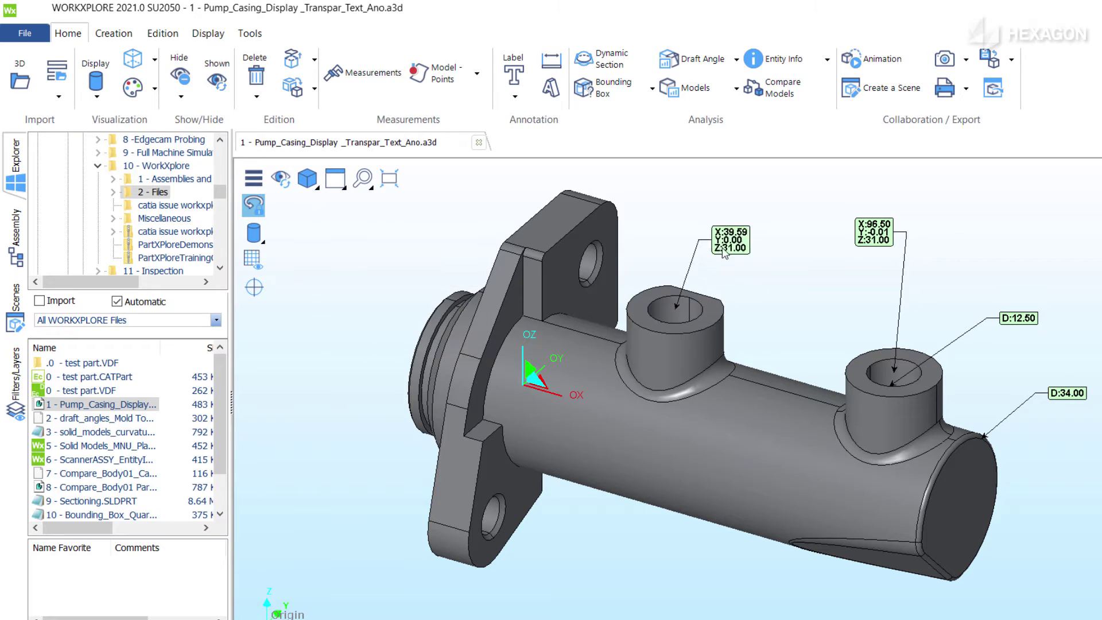
click(765, 245)
- Add Z Plane Face labels with arrow and active axis name to the flange's upper face and the port face nearest it
click(515, 95)
click(543, 193)
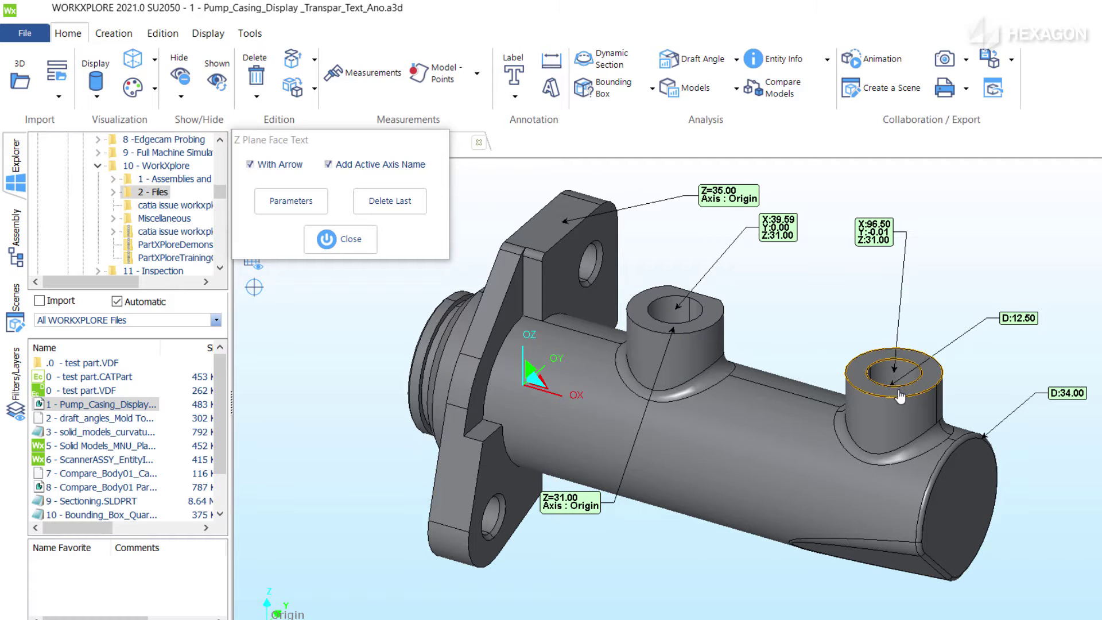
click(341, 239)
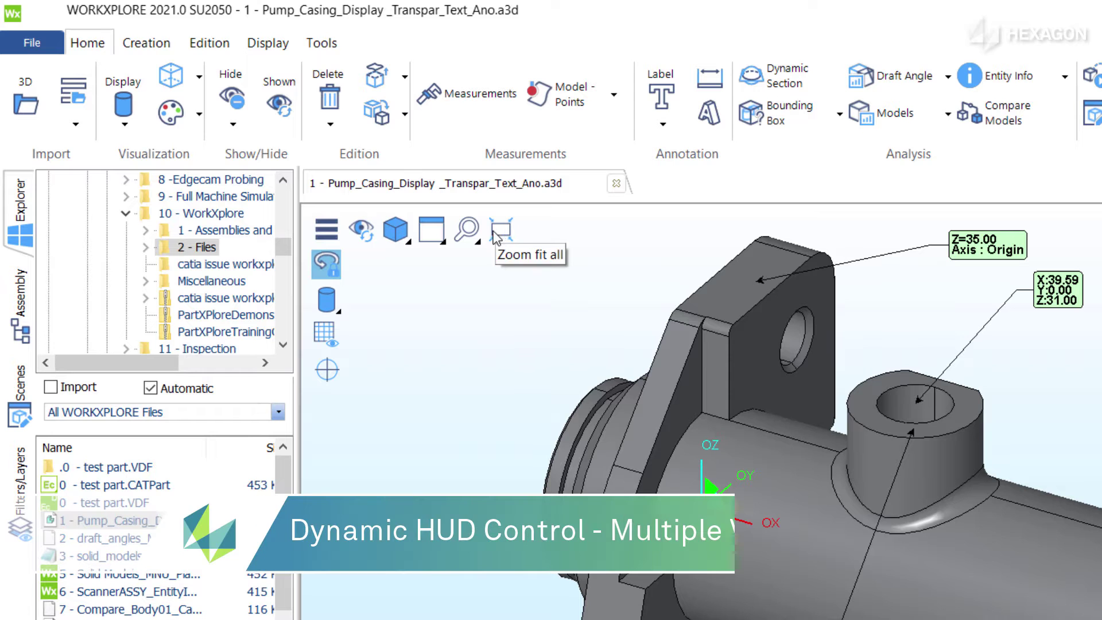
- View the pump casing from the top, bottom and left, and return to the isometric view
click(408, 244)
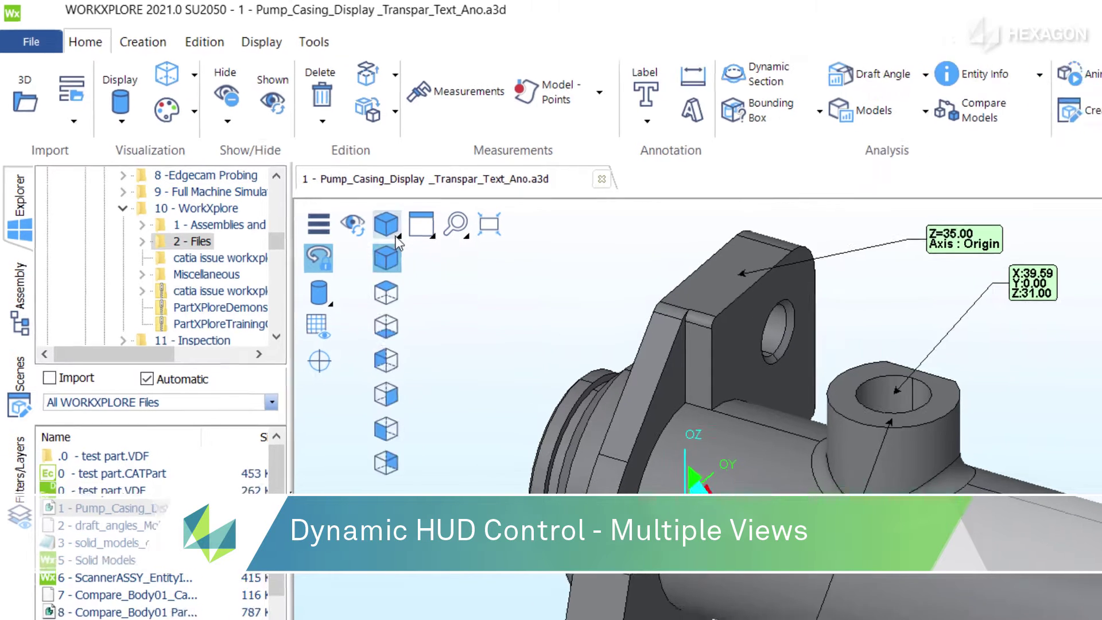
click(396, 301)
click(300, 256)
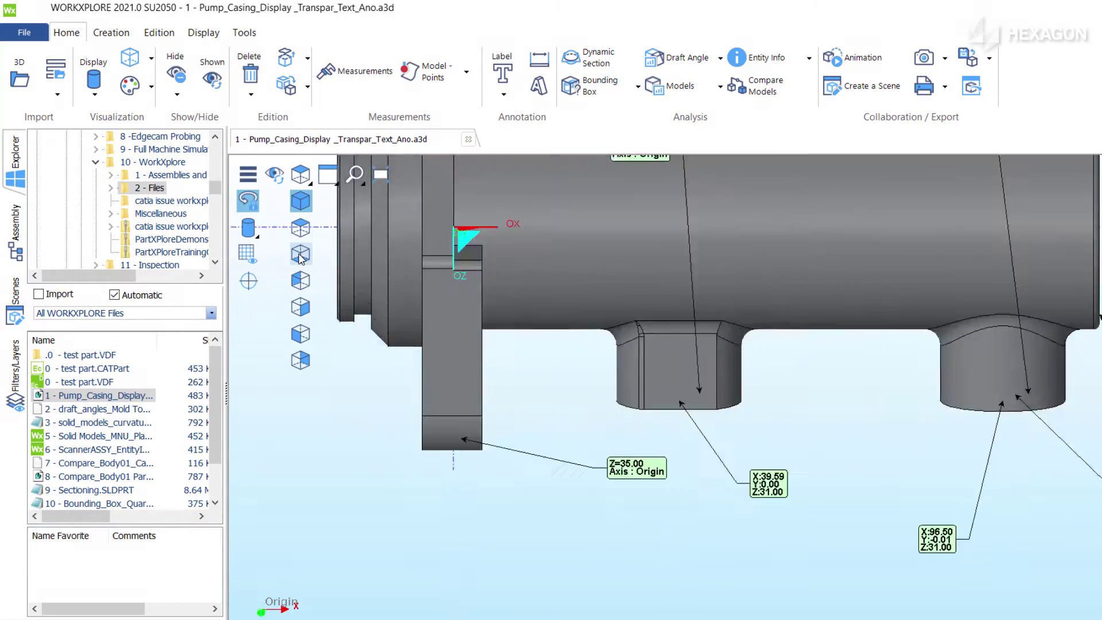
click(299, 280)
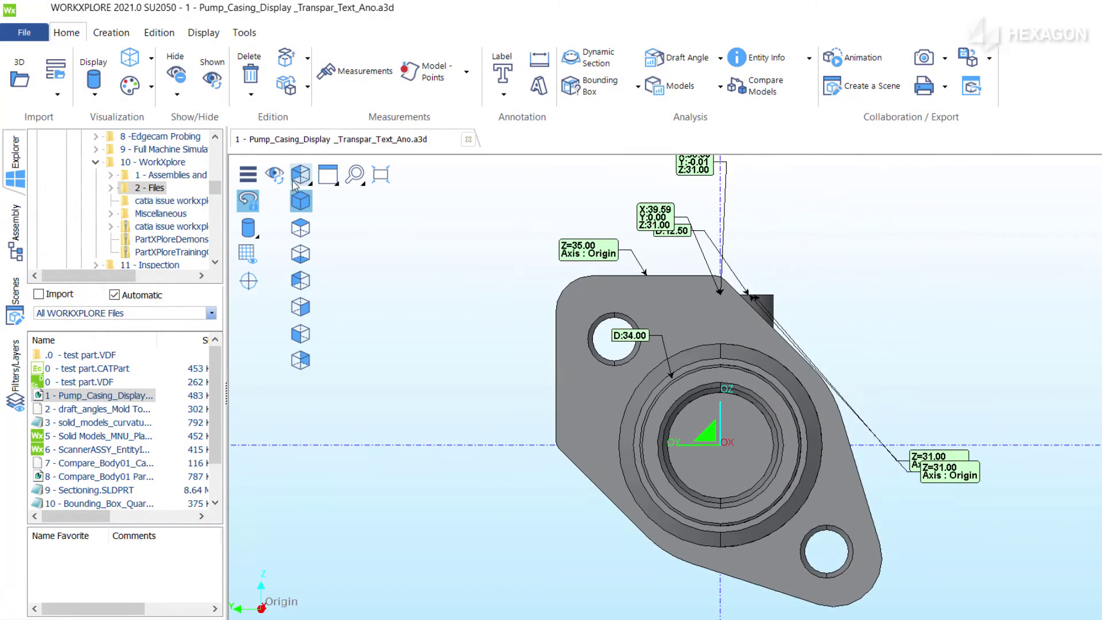
click(301, 200)
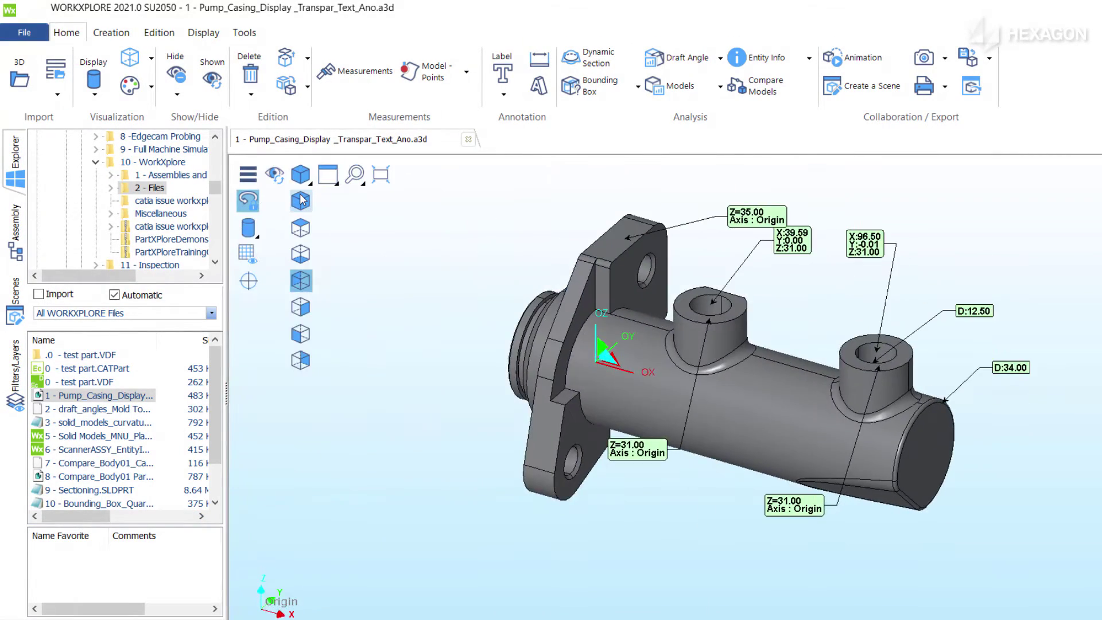
- Split the display into two side-by-side views and reposition the casing in the front view to leave room below it
click(329, 176)
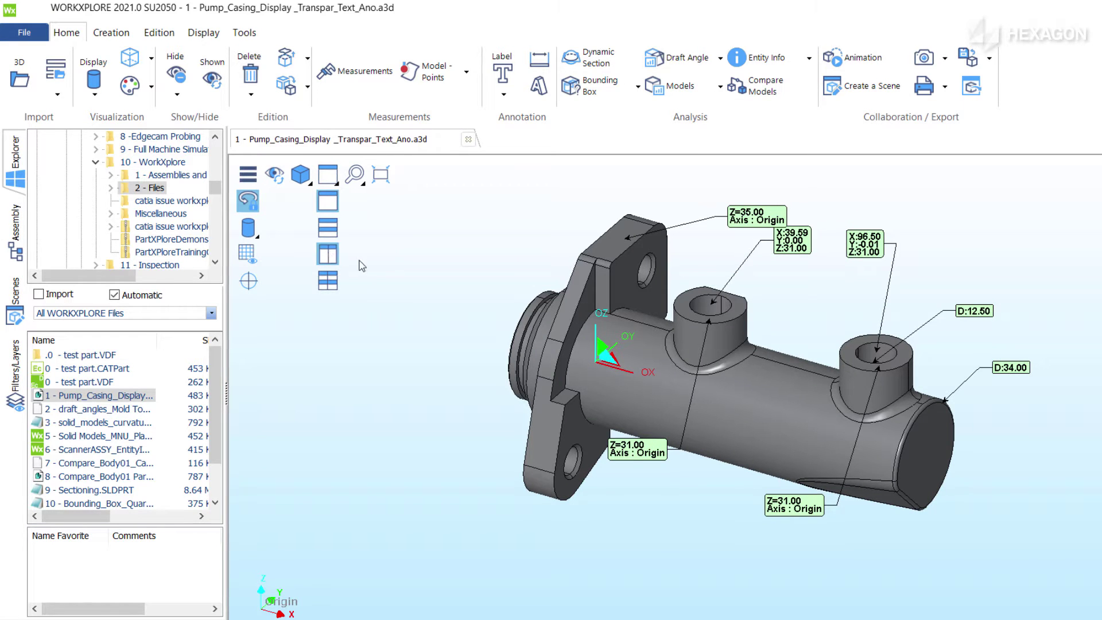
click(327, 253)
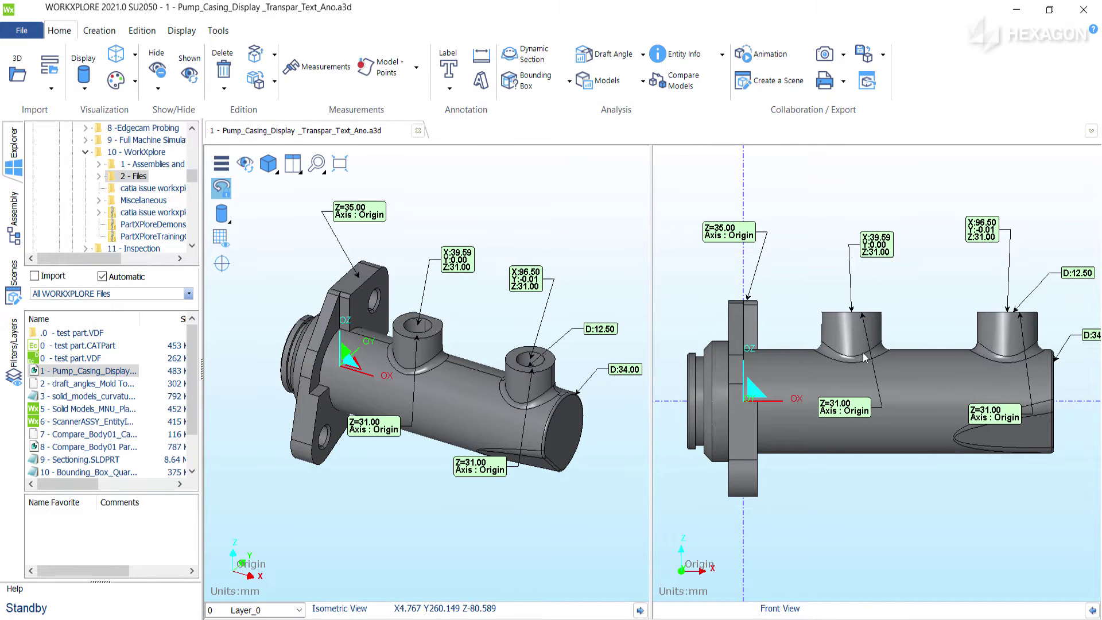
middle_drag(857, 360, 855, 318)
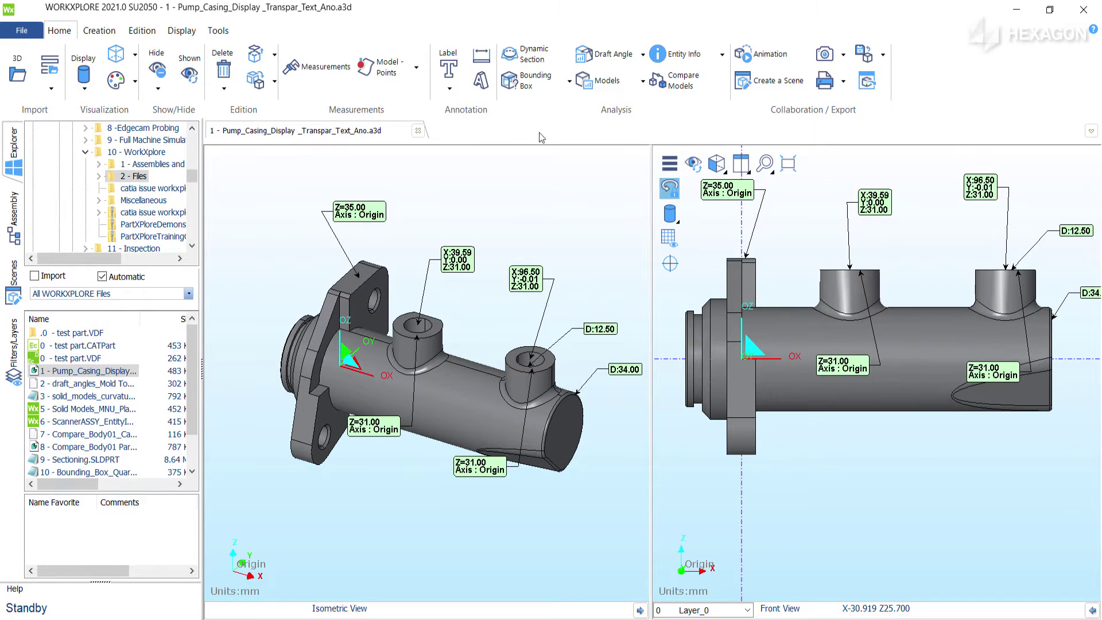
- In the front view, dimension the casing's overall length and the distance from its open end to the flange's inner face, placing both below
click(483, 58)
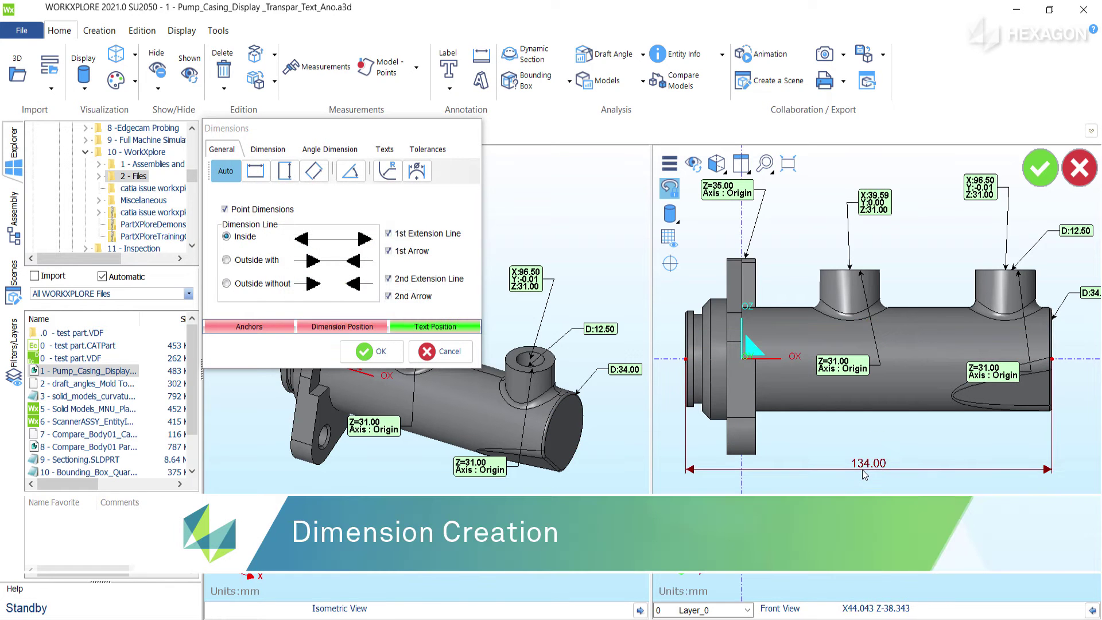
click(862, 469)
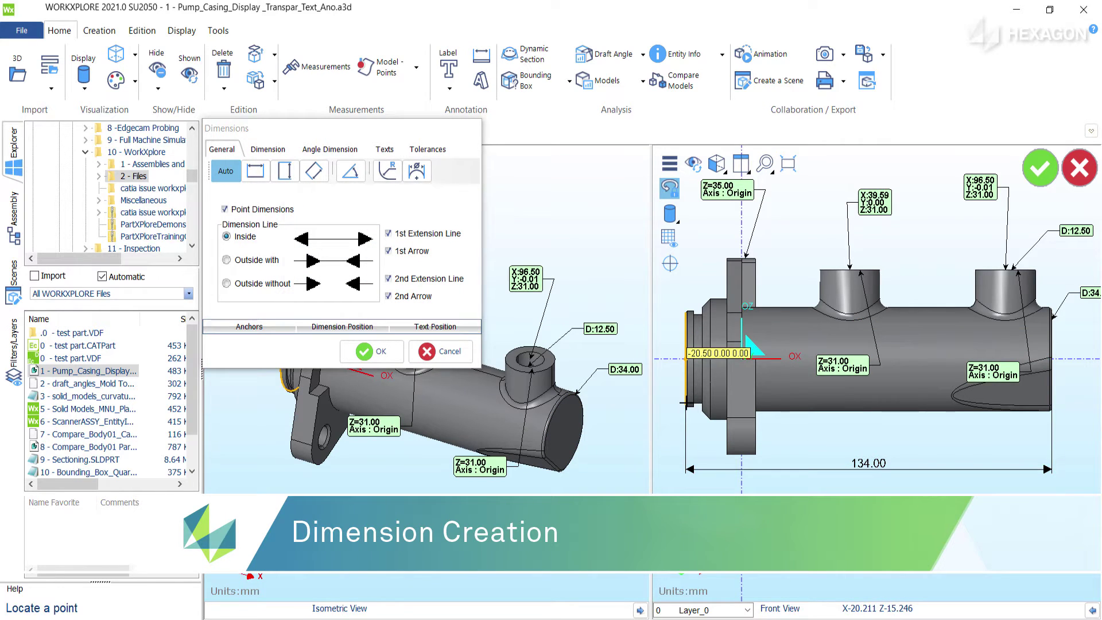
click(686, 403)
click(756, 428)
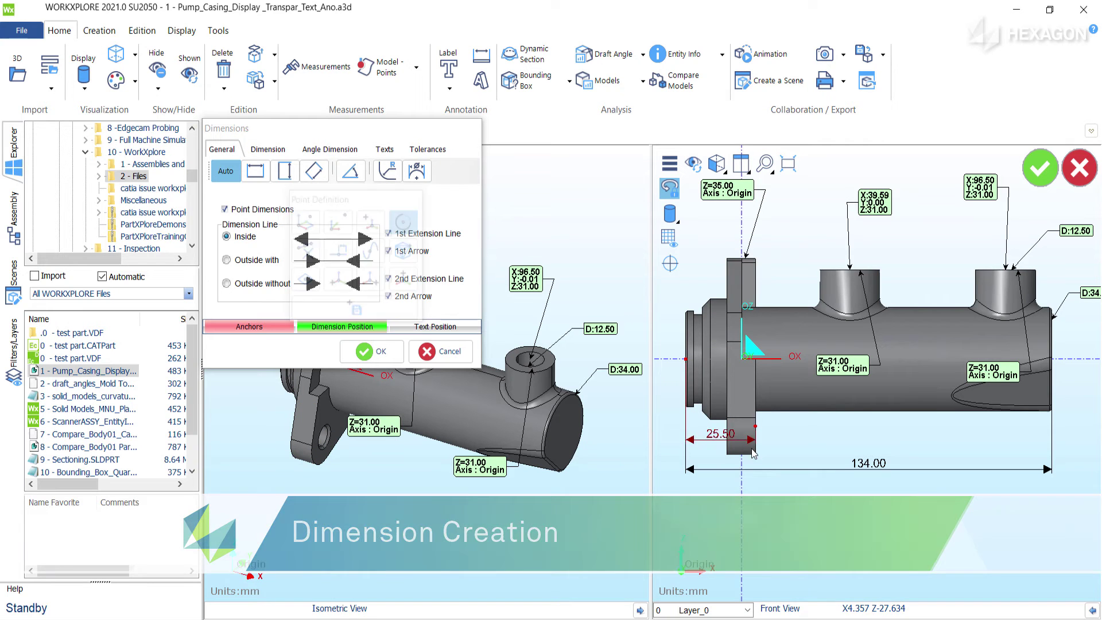
click(1034, 173)
- Dimension the flange's thickness and the distance from the flange's inner face to the casing's closed end in the front view
click(726, 415)
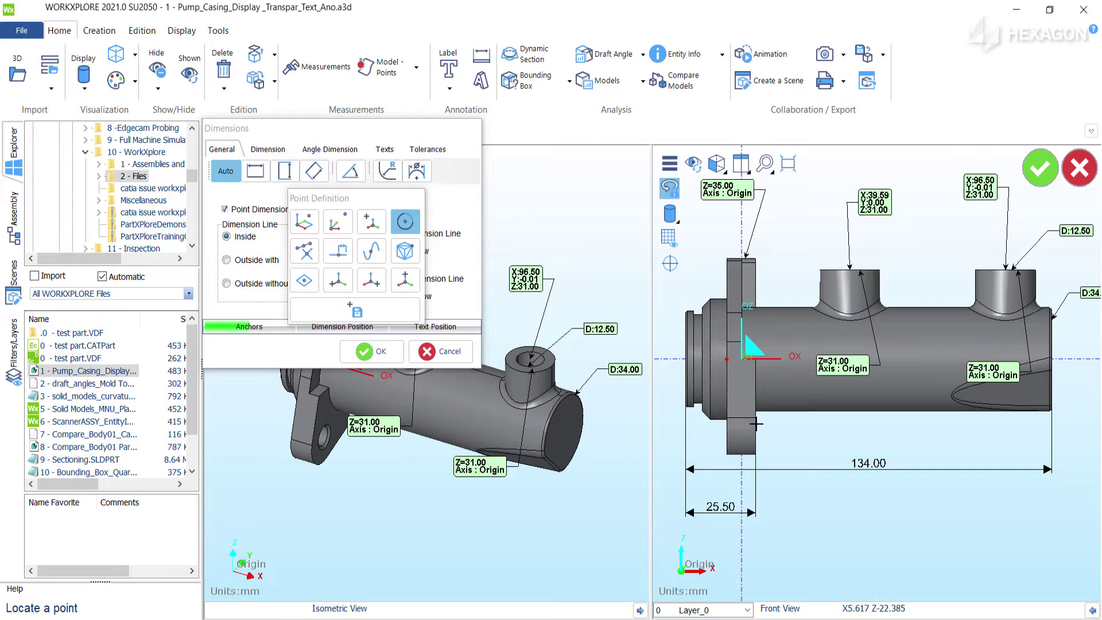
click(755, 428)
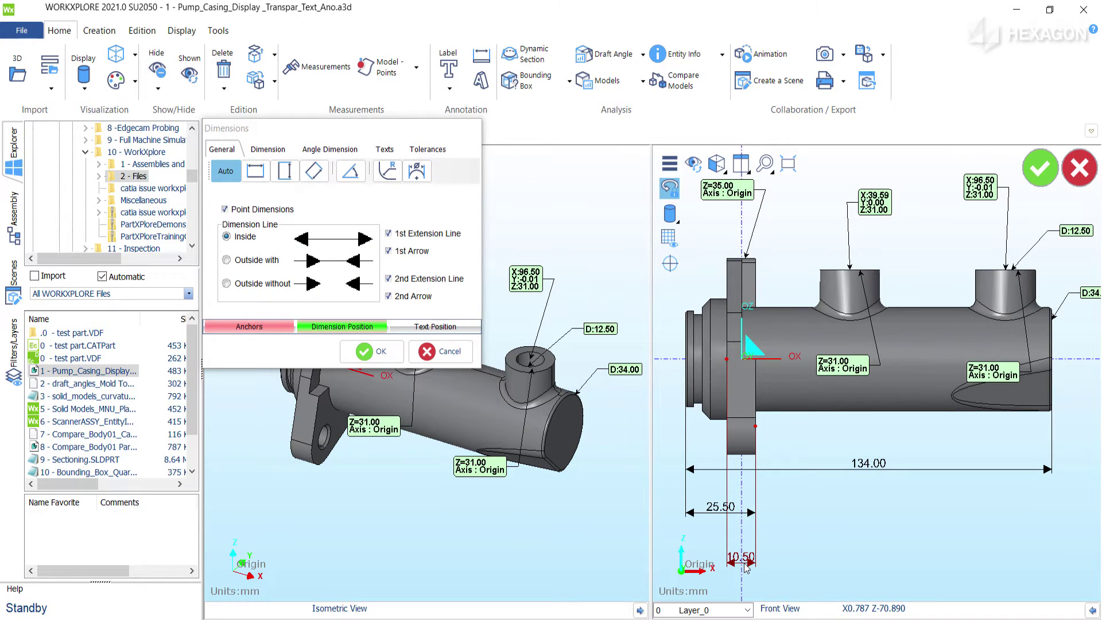
click(747, 567)
click(754, 426)
click(1052, 359)
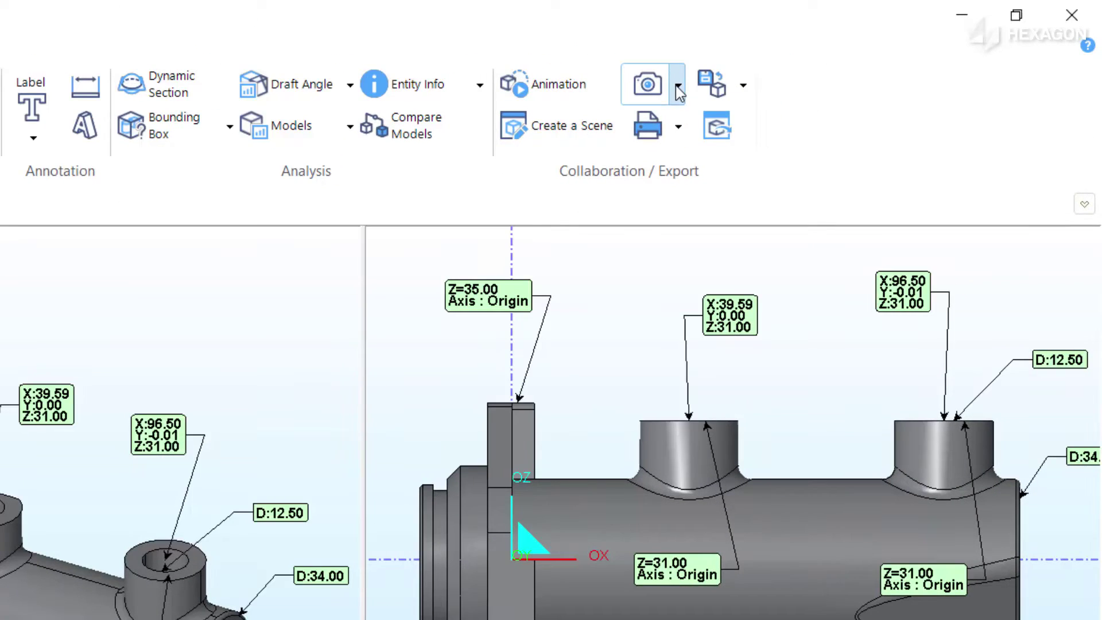
- Open the image Collector, move it clear of the views, and capture a screenshot of both views
click(677, 89)
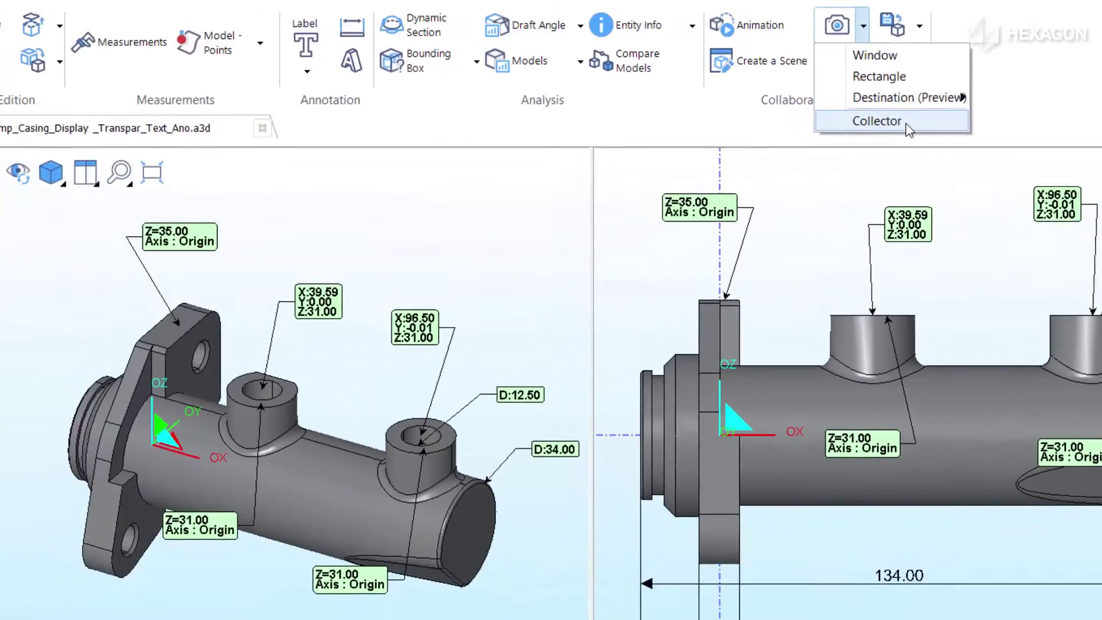
click(726, 196)
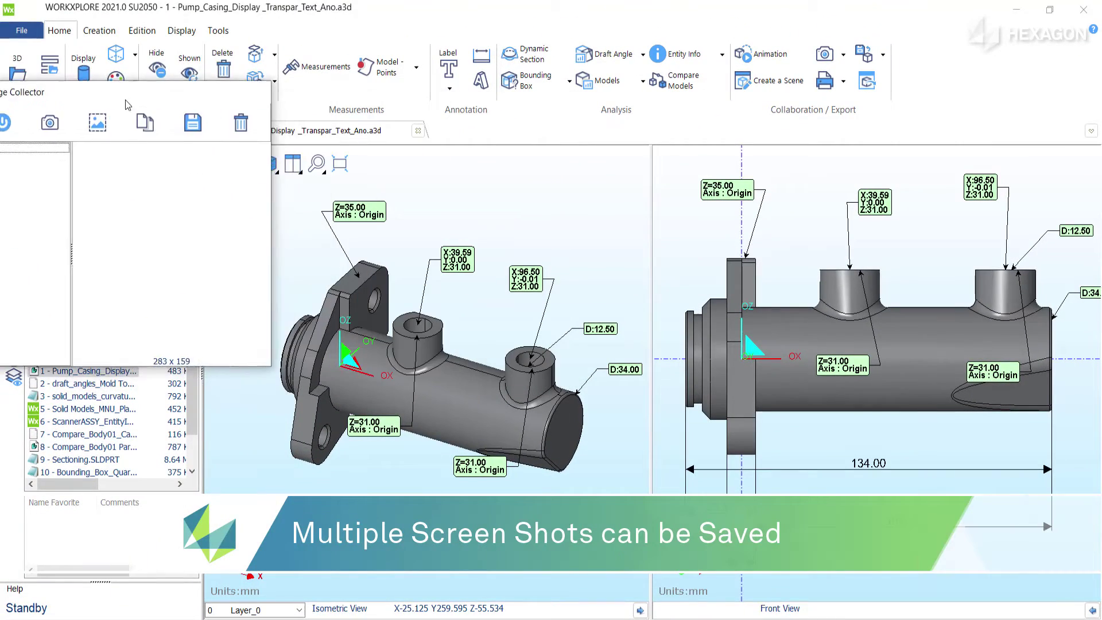
drag(127, 104, 167, 43)
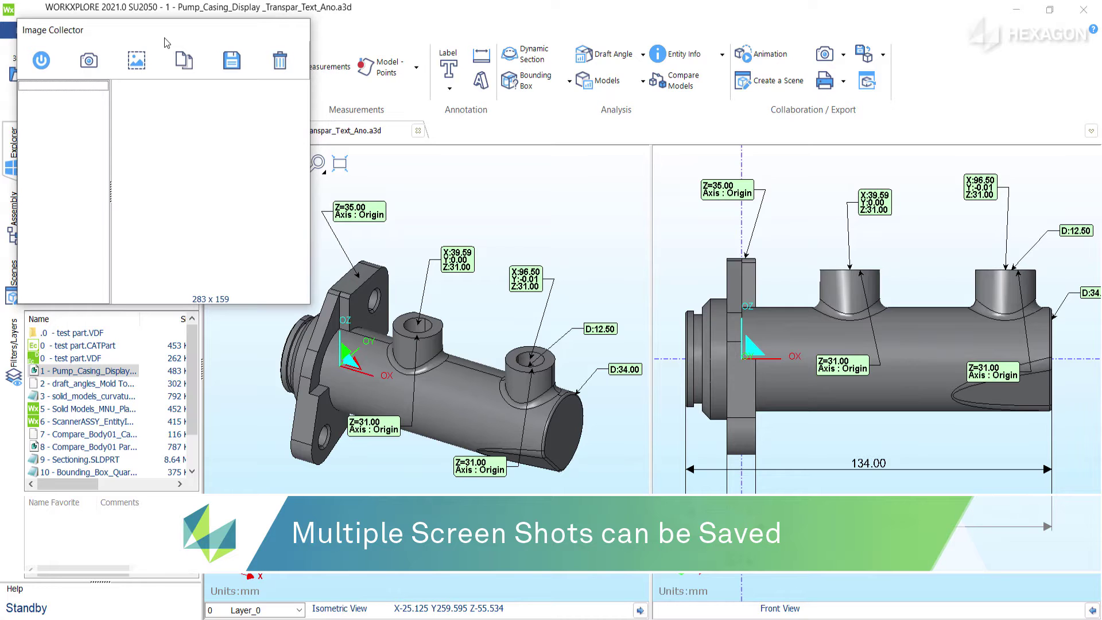
click(92, 65)
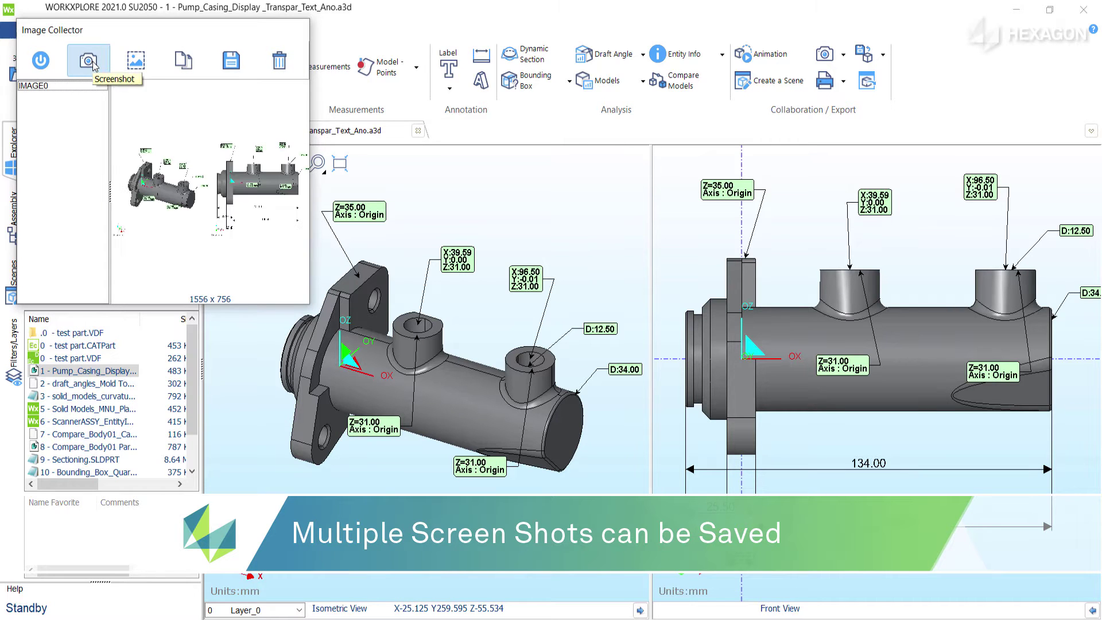
- Capture rectangular images of the port near the closed end in the isometric view and the port nearest the flange in the front view
click(136, 60)
click(492, 325)
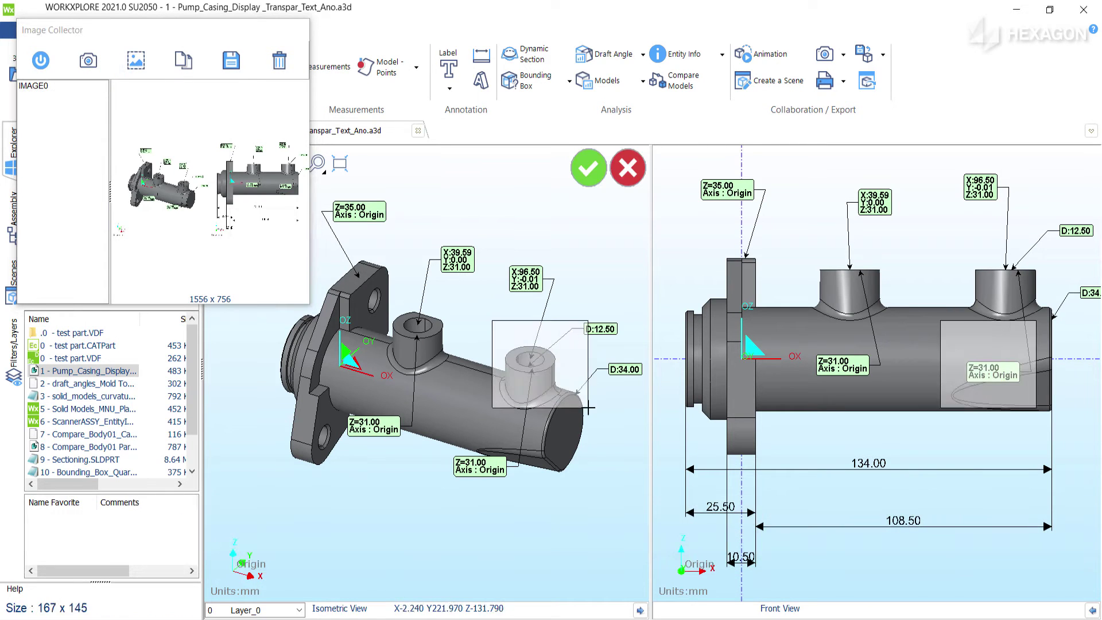
click(590, 412)
click(144, 70)
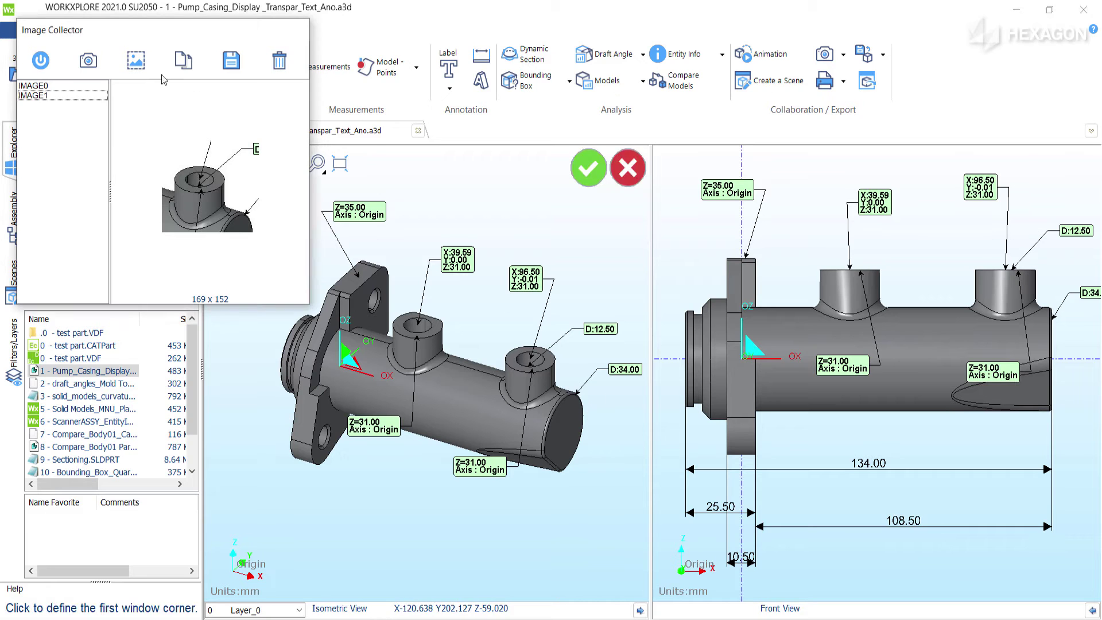
click(800, 236)
click(926, 340)
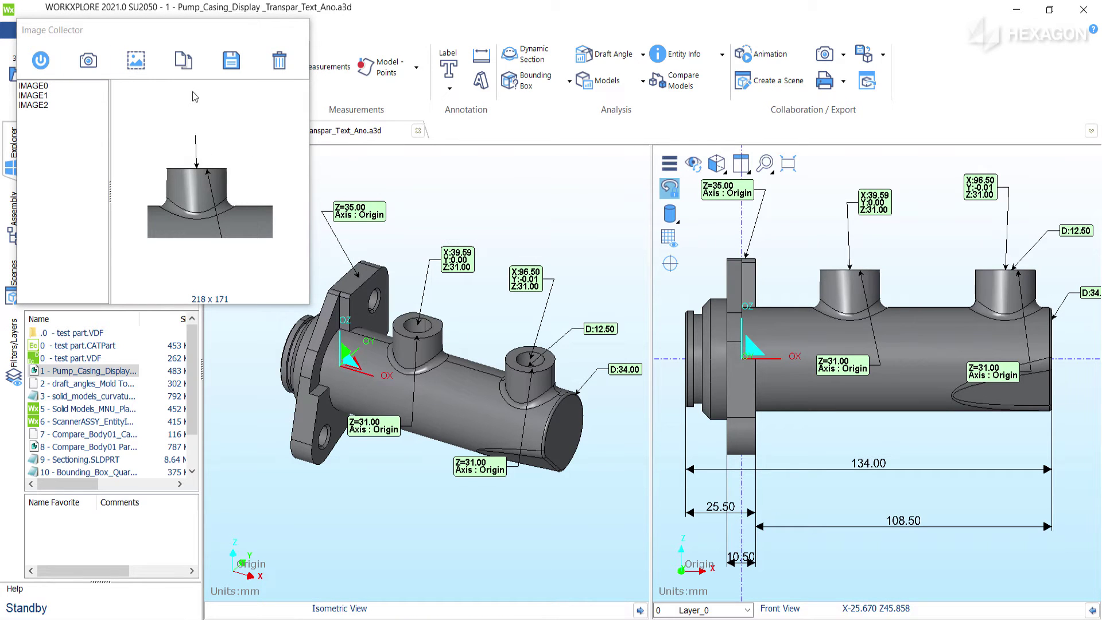
- Capture a rectangular image of the casing's closed end with its port and labels in the front view
click(136, 60)
click(1098, 221)
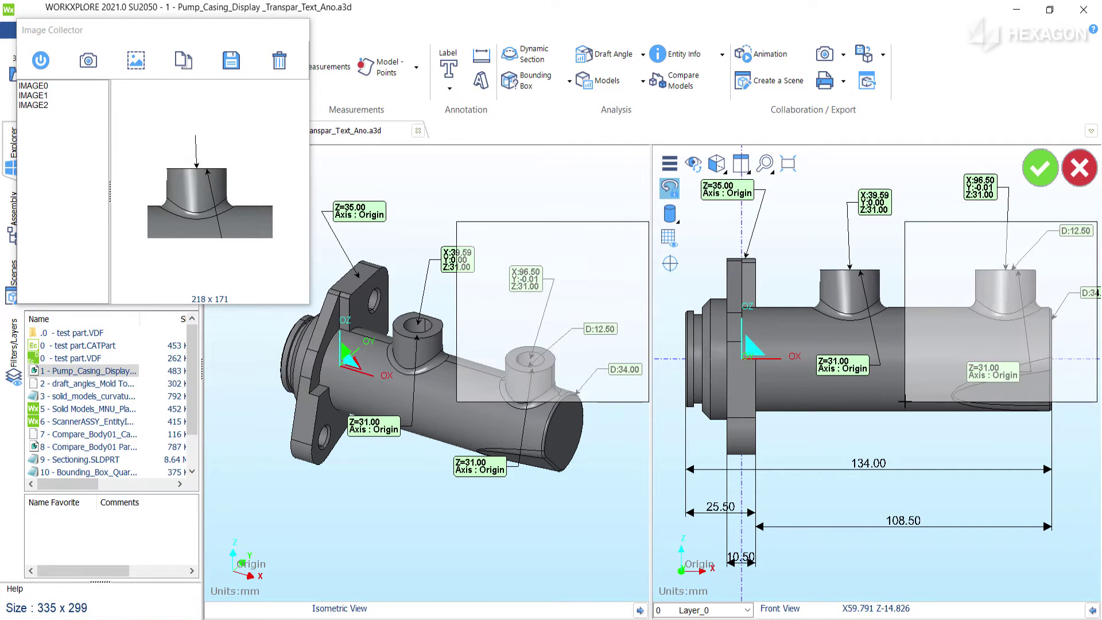
click(900, 429)
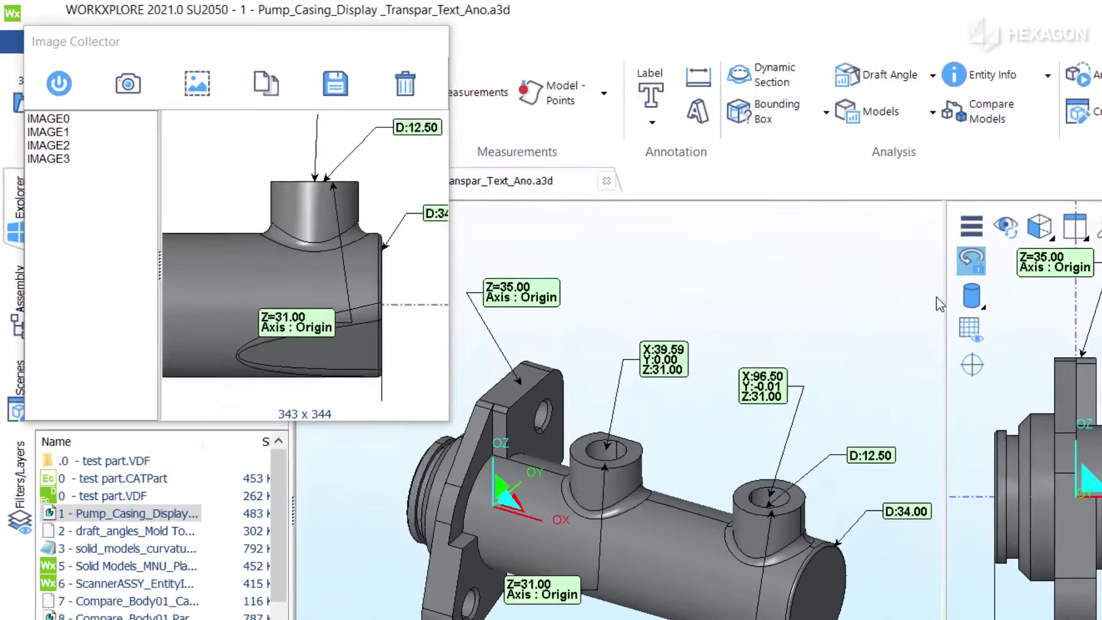
- Select all captured images from IMAGE0 to IMAGE3 in the collector and save them
click(33, 86)
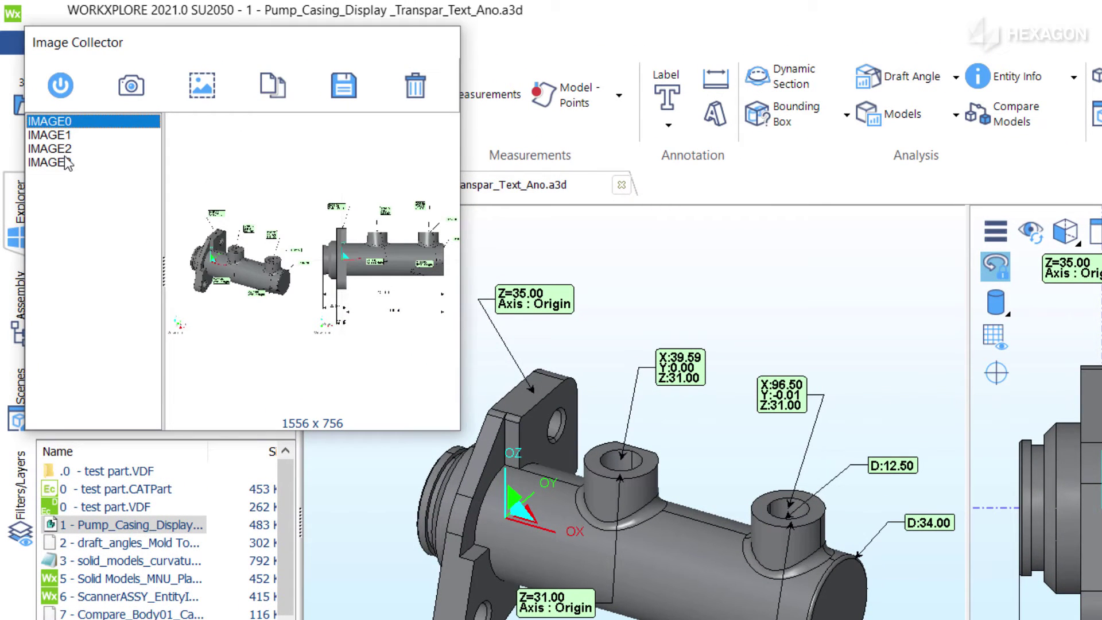
shift+click(68, 164)
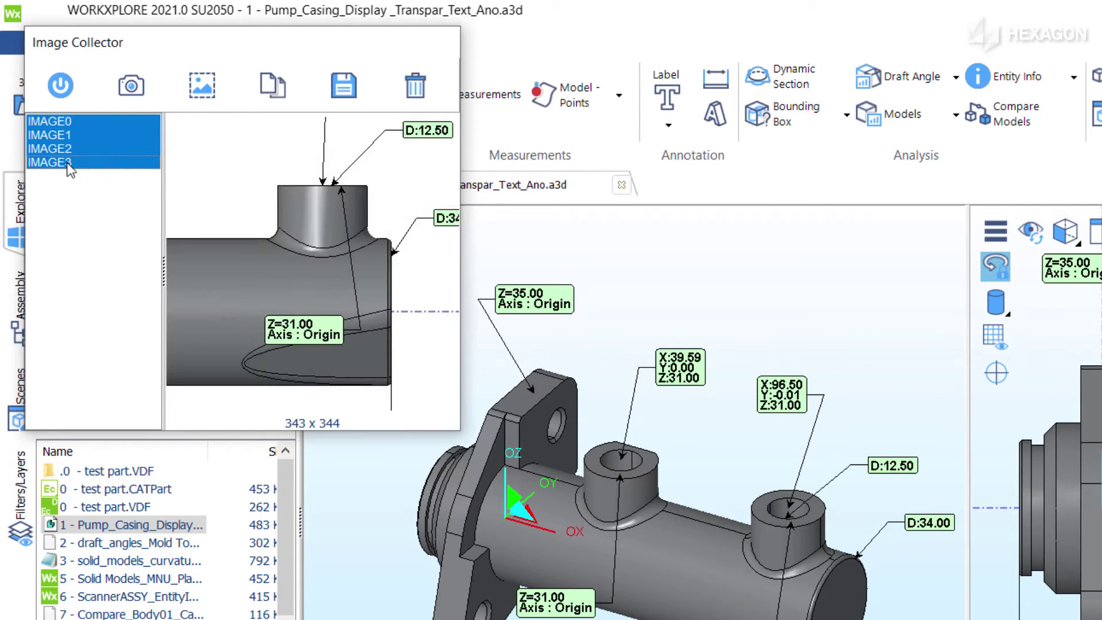
click(344, 90)
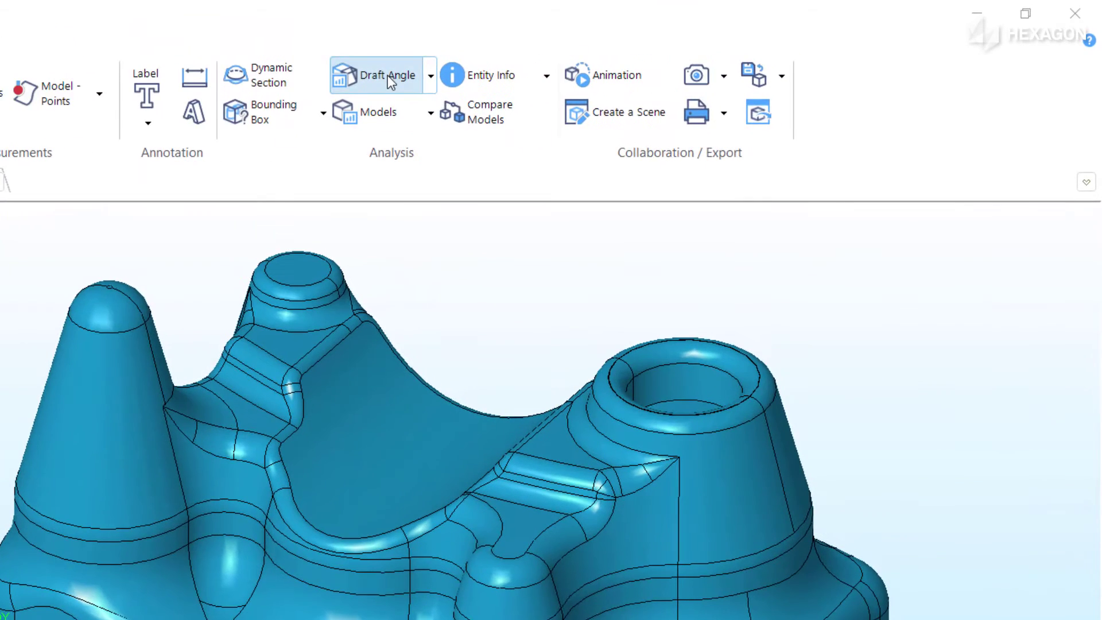
- Run a Draft Angle analysis on the mold tool with the maximum draft angle set to 13
click(439, 71)
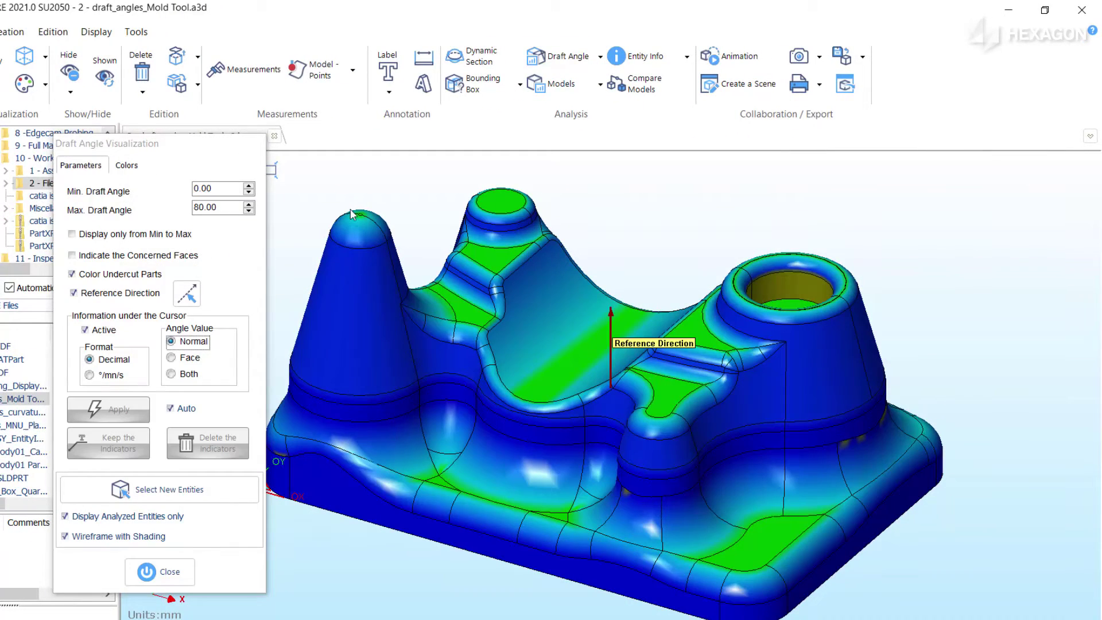
click(231, 210)
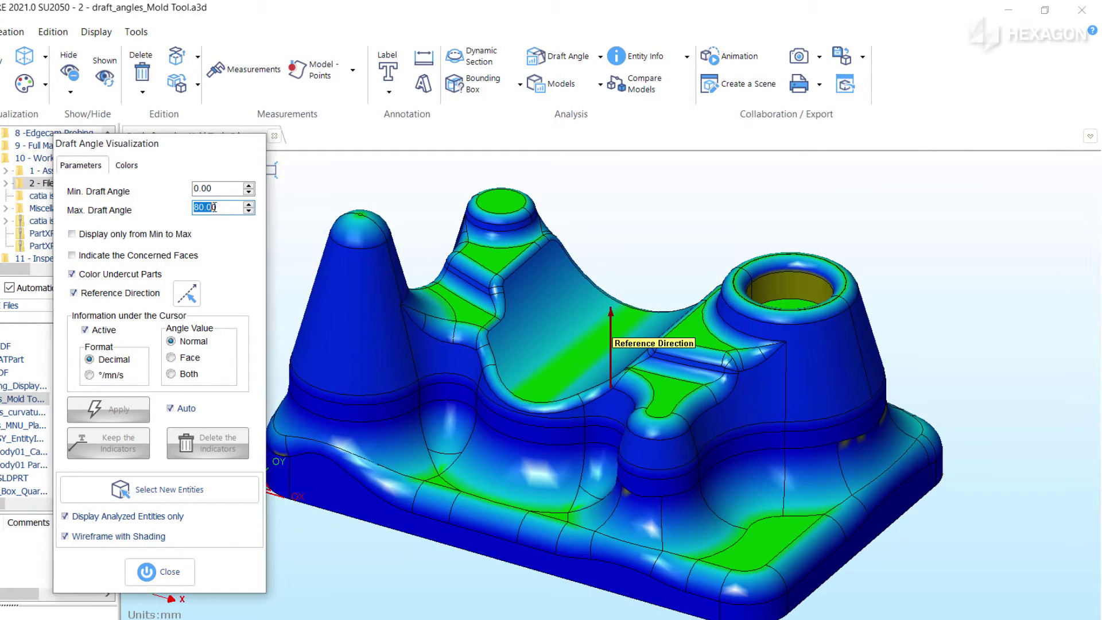
double_click(231, 210)
text(13)
key(Return)
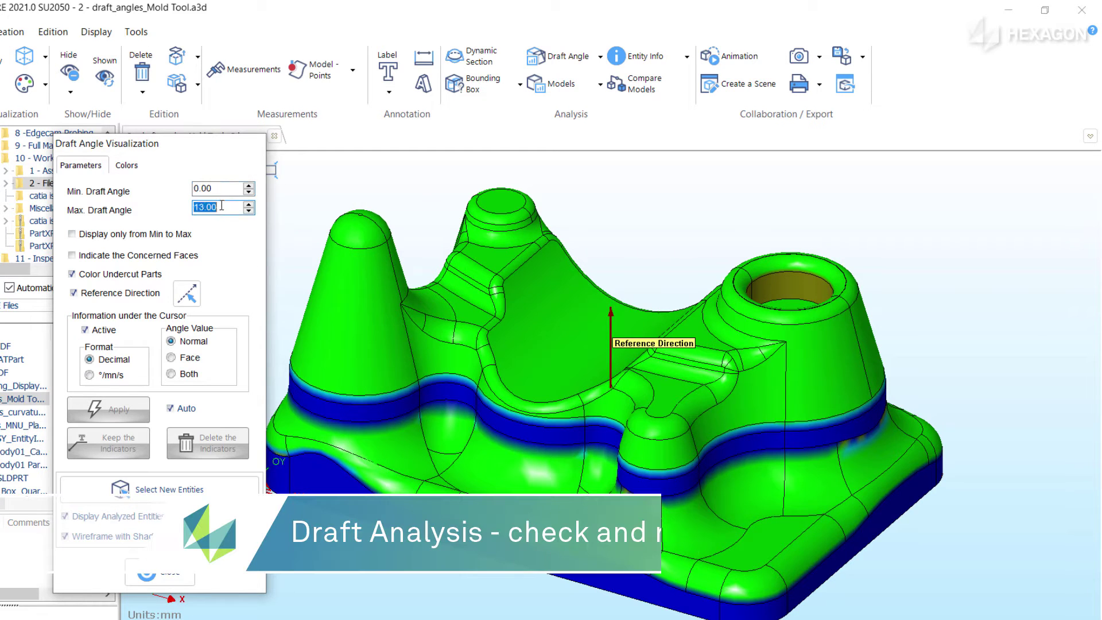
- Set the maximum draft angle to 35 and review the colours assigned to the draft and undercut ranges
drag(232, 209, 179, 210)
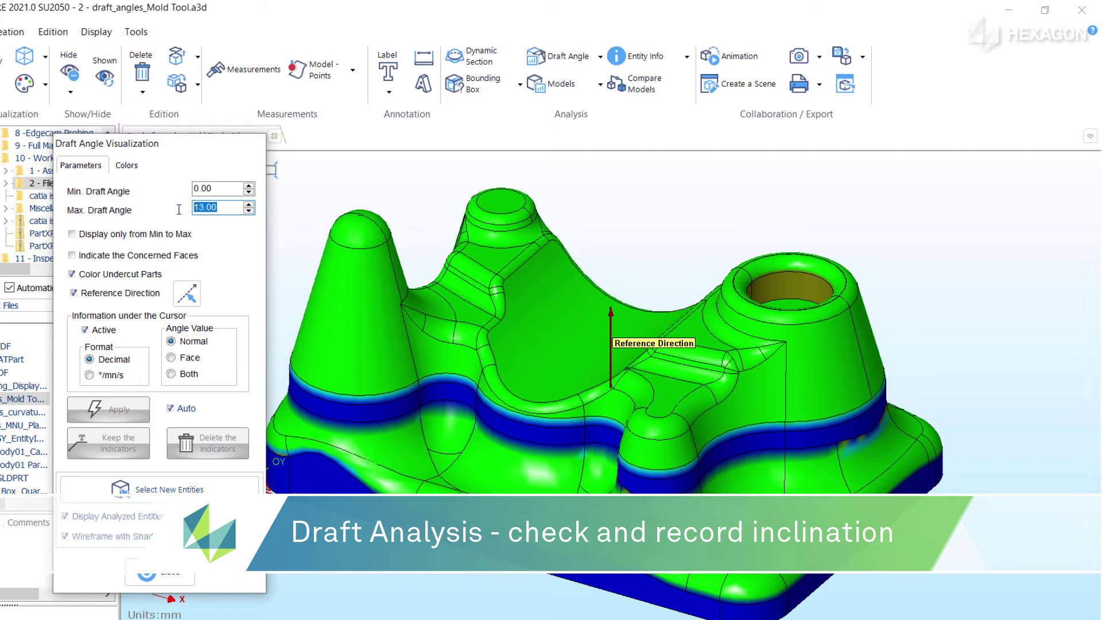
text(35)
key(Tab)
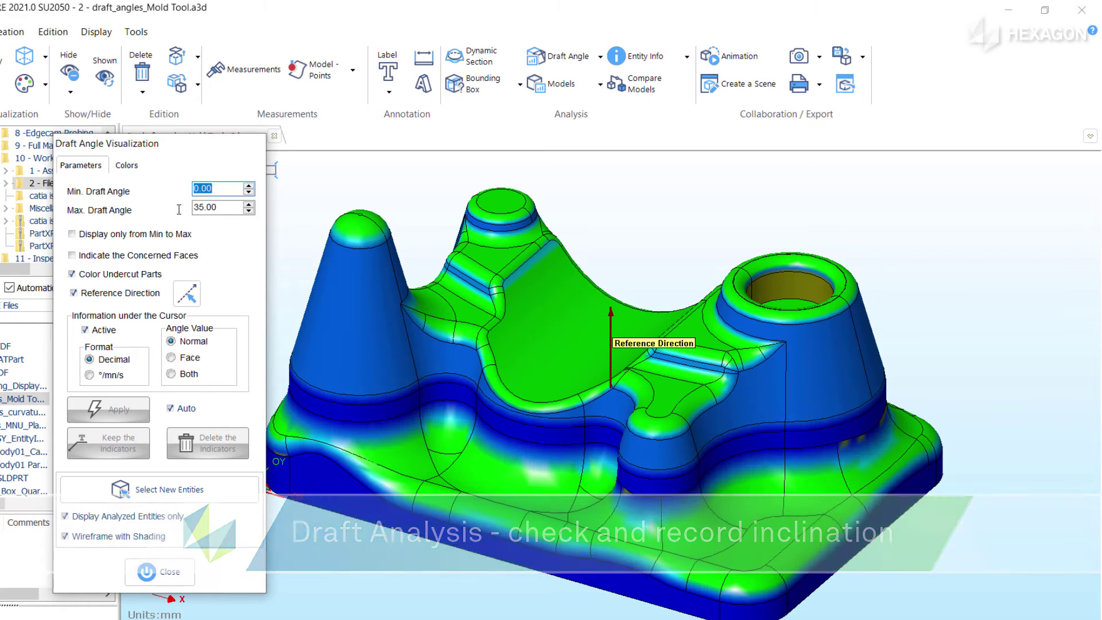
click(128, 167)
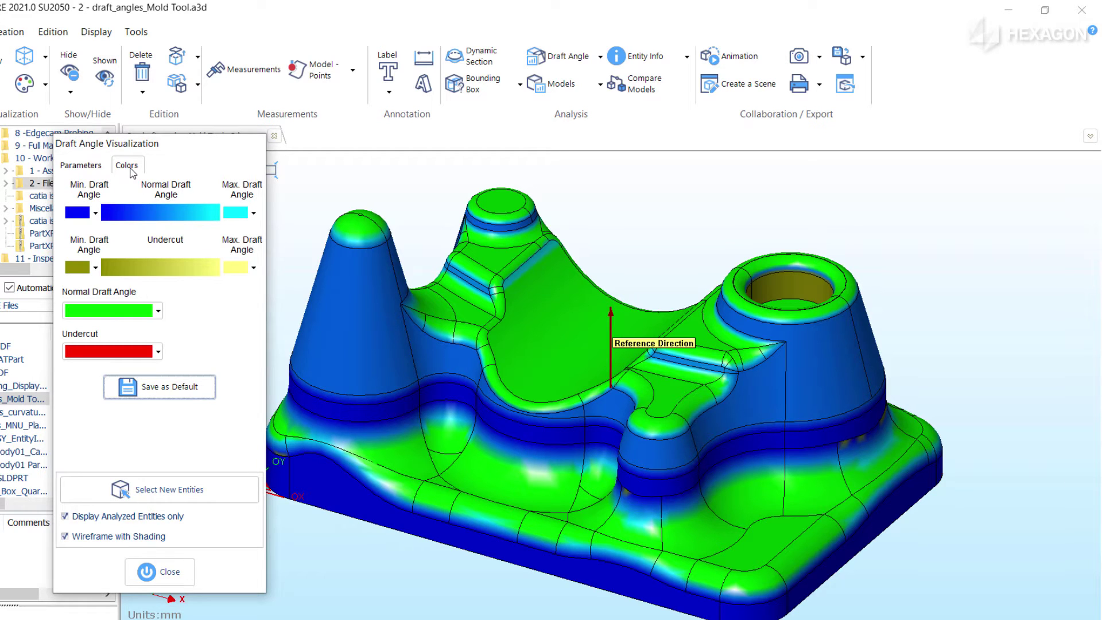
click(94, 168)
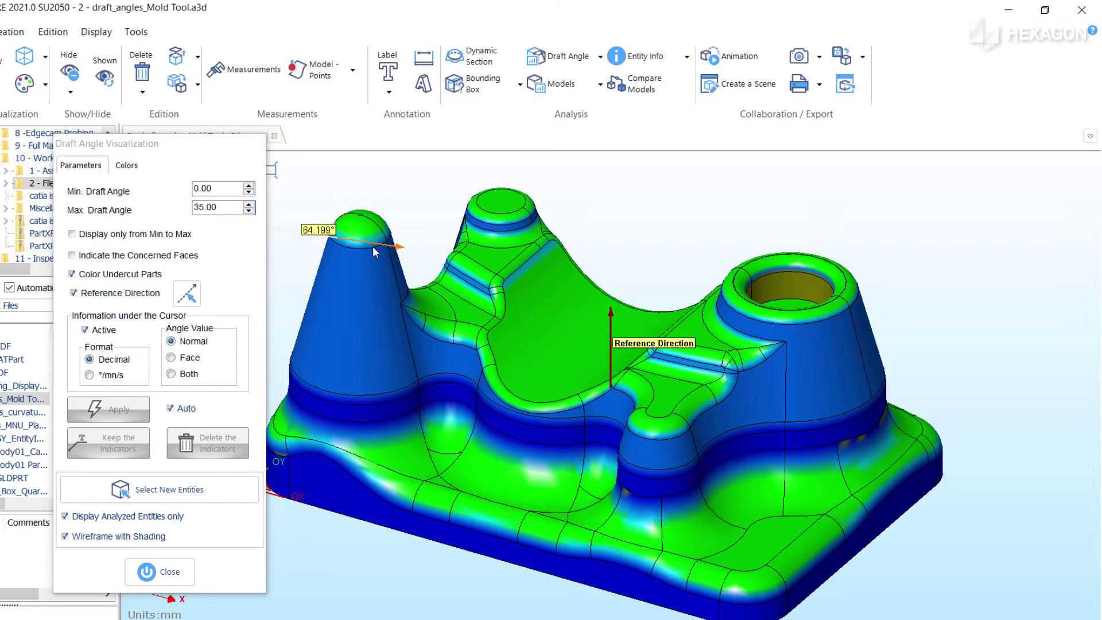
- Place draft angle indicators at two points on the mold tool's curved saddle surface near its rear edge
mouse_move(553, 259)
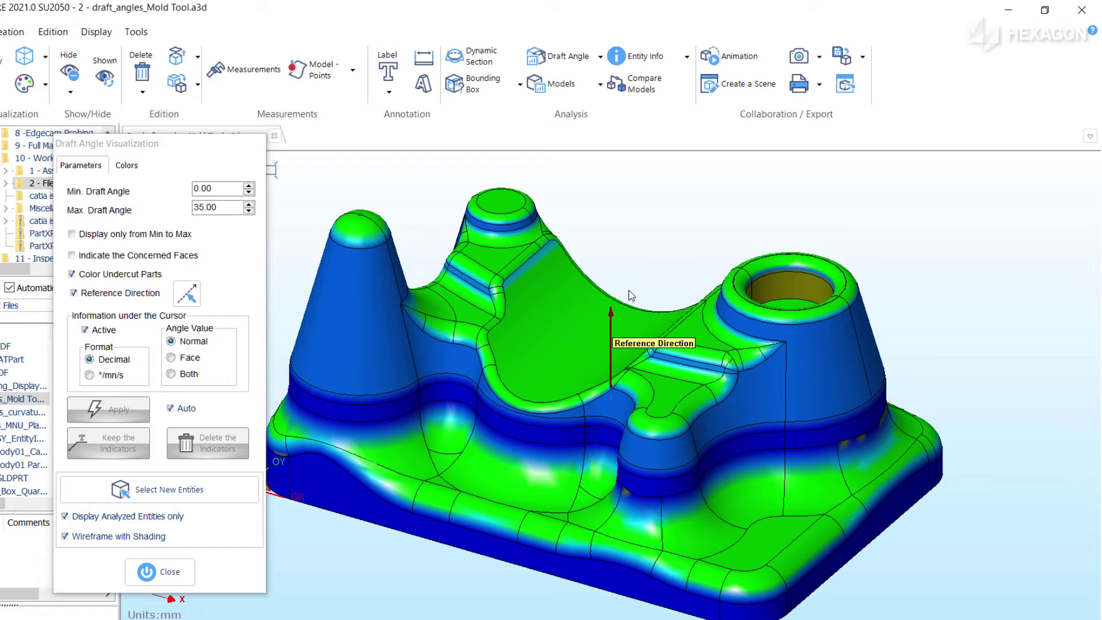
scroll(632, 310, up, 5)
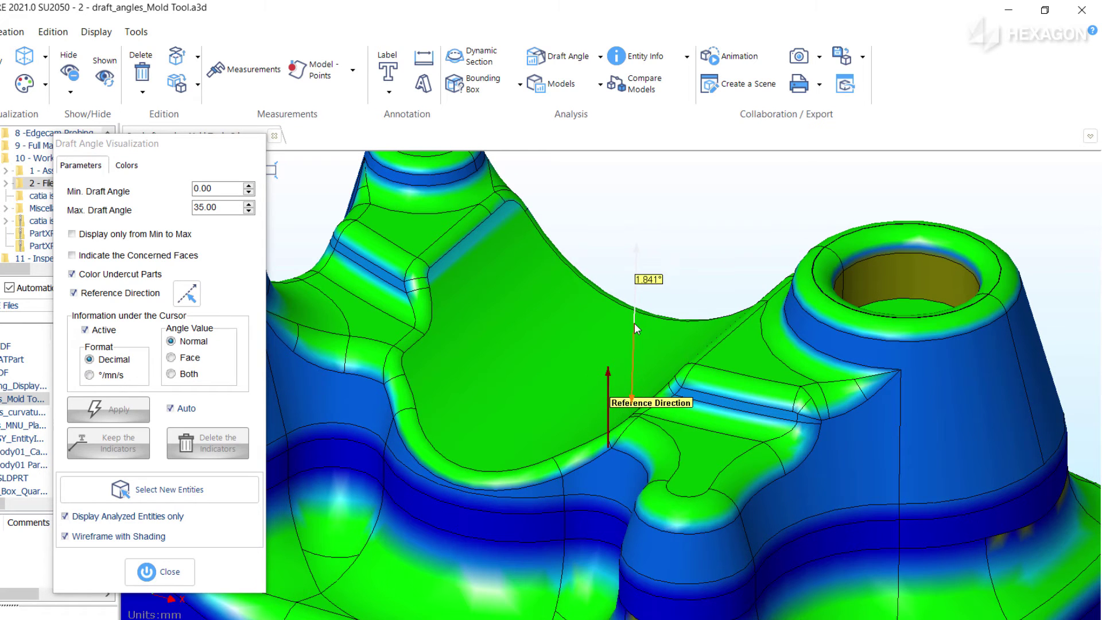
click(635, 323)
click(596, 300)
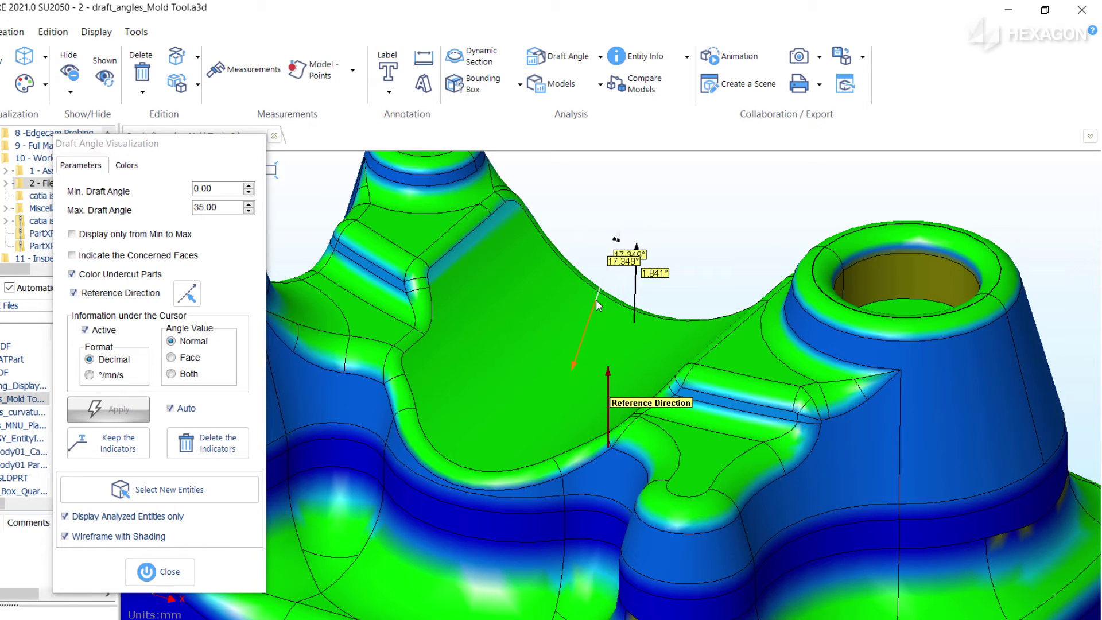
- Place two more draft angle indicators higher up the saddle surface's sloping rear edge on the mold tool
click(552, 266)
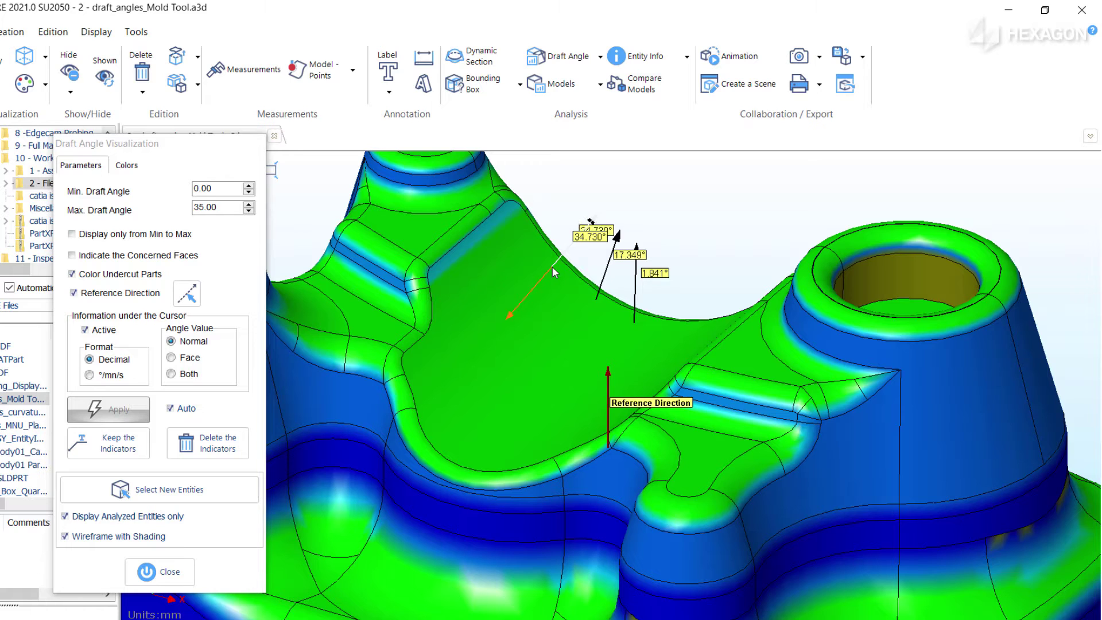
click(519, 230)
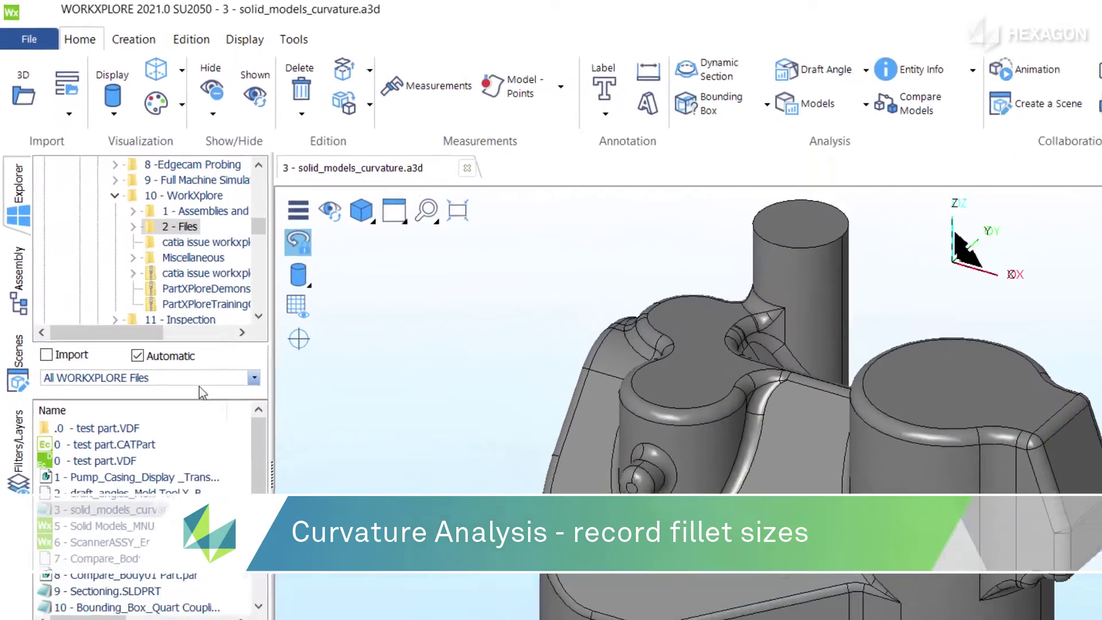
- Run a Solid Curvature analysis on the solid_models_curvature part with the maximum radius set to 25
click(866, 108)
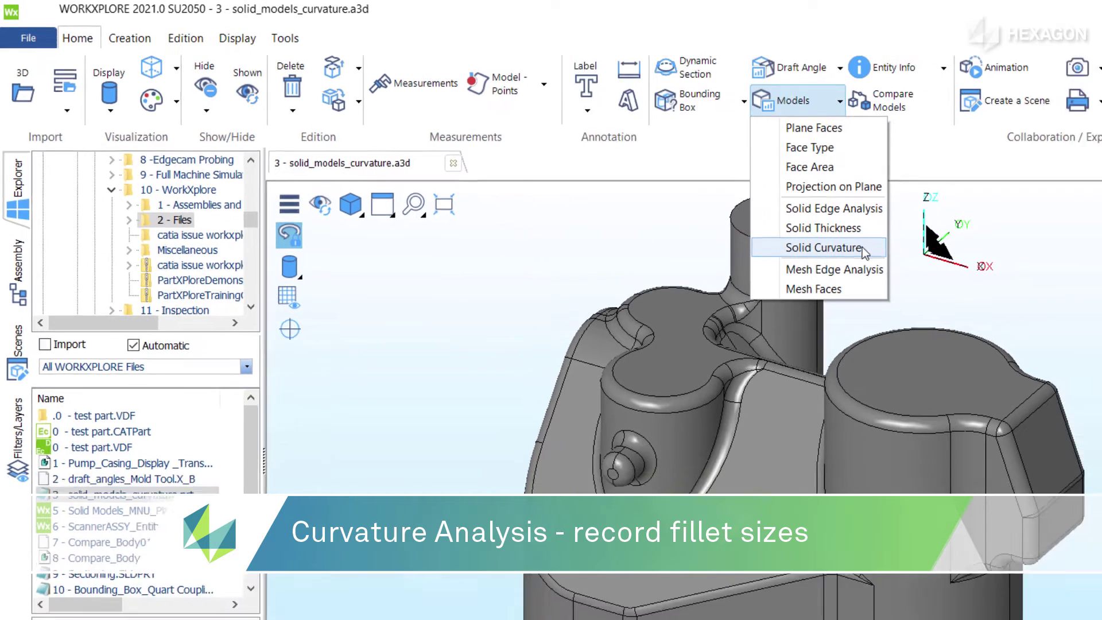
click(911, 260)
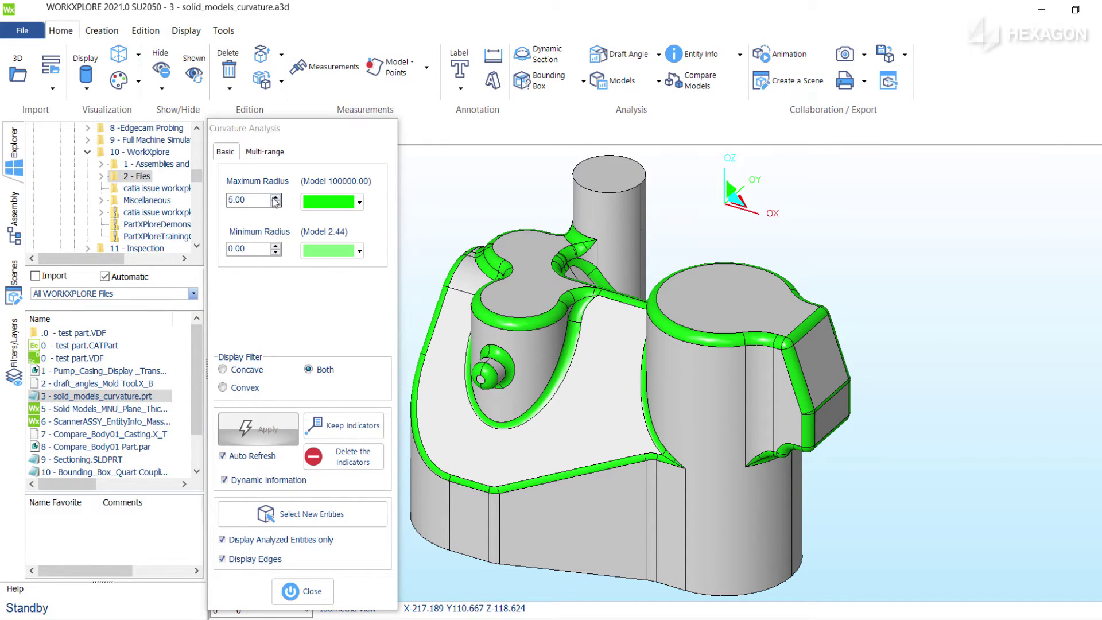
click(245, 201)
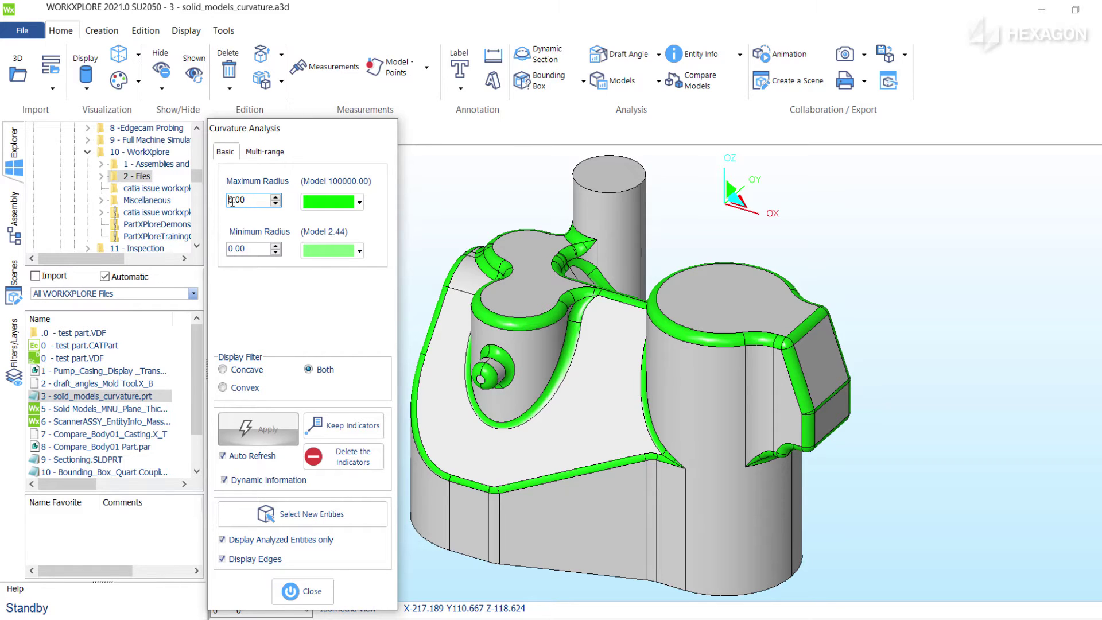
click(232, 201)
text(2)
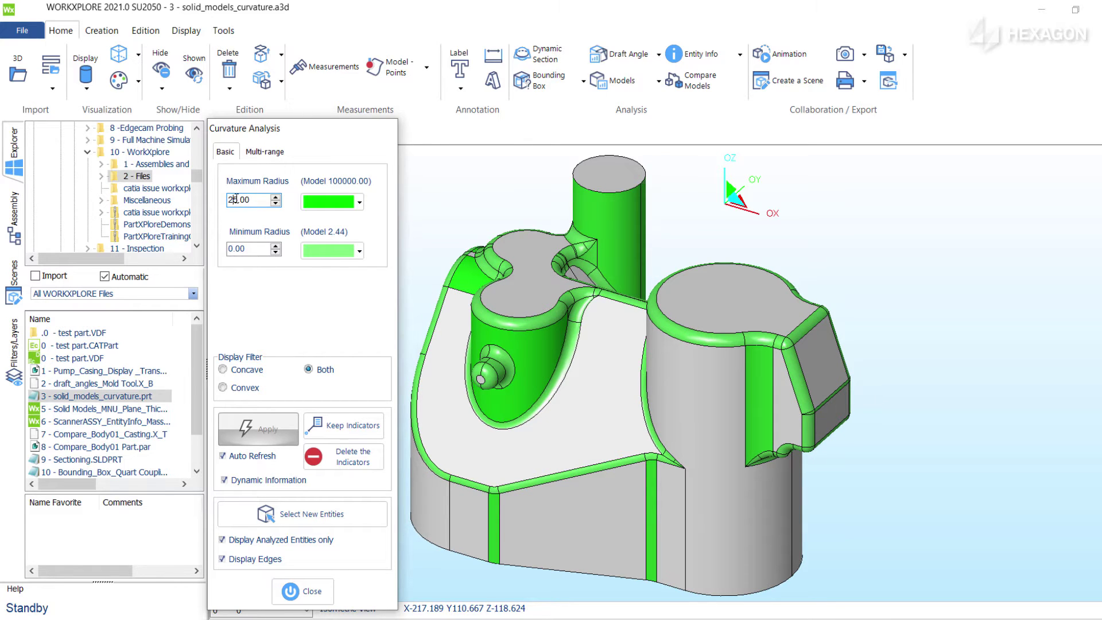
key(BackSpace)
text(5)
key(BackSpace)
text(2)
- Place radius indicators on the tall rear cylinder, the front cylindrical boss and the vertical blend beside the large cylinder
click(626, 224)
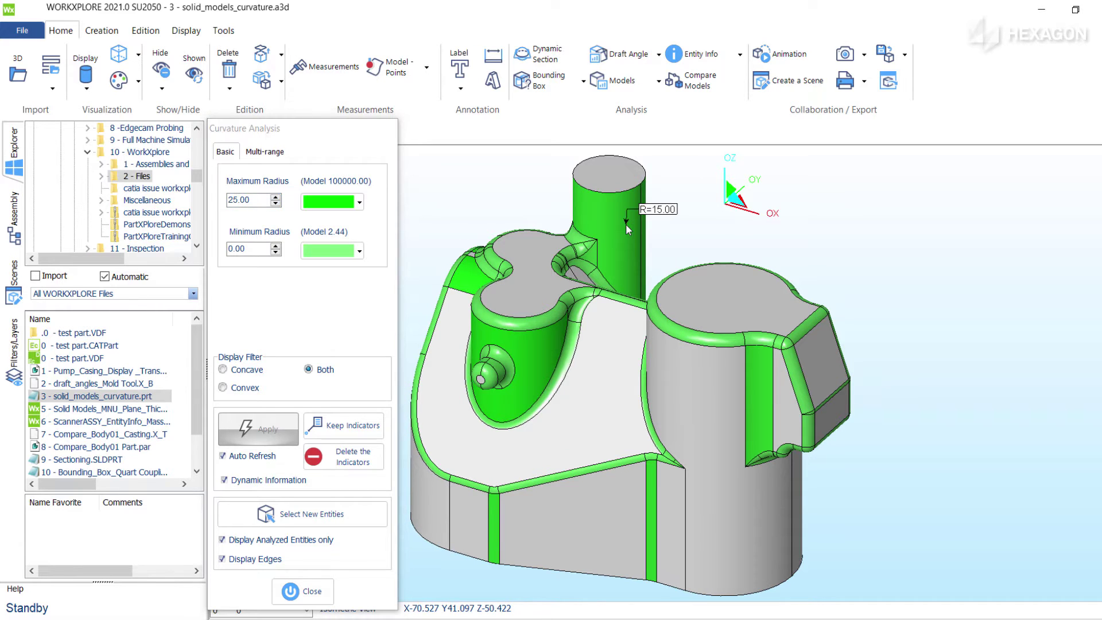
click(534, 354)
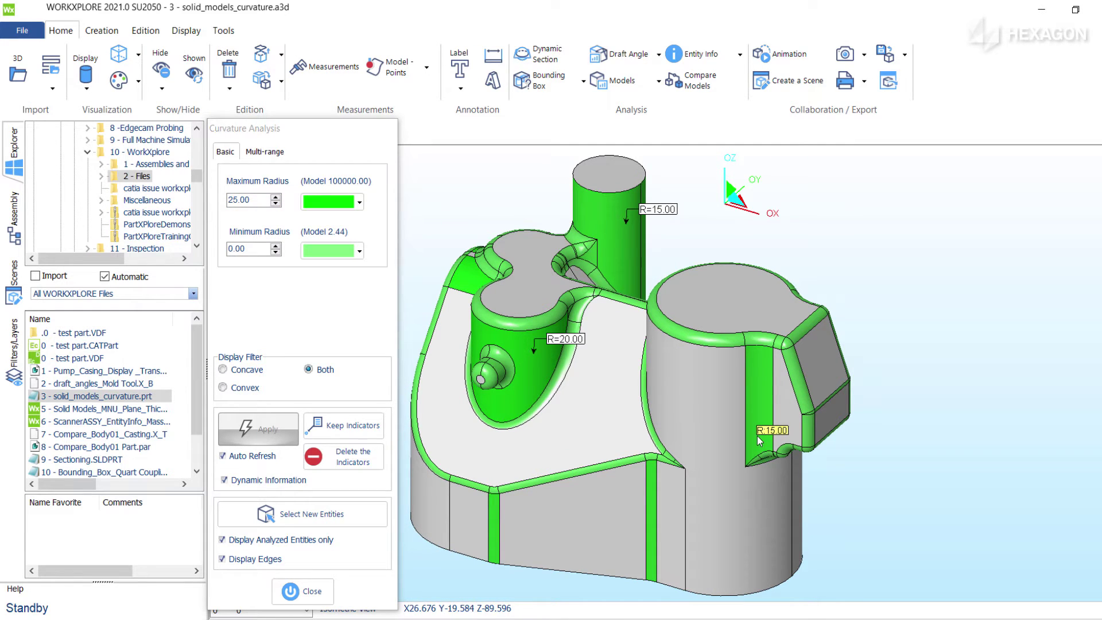
click(761, 441)
- Filter the curvature display to convex radii, colouring the maximum radius gold and the minimum radius red
click(223, 388)
click(359, 202)
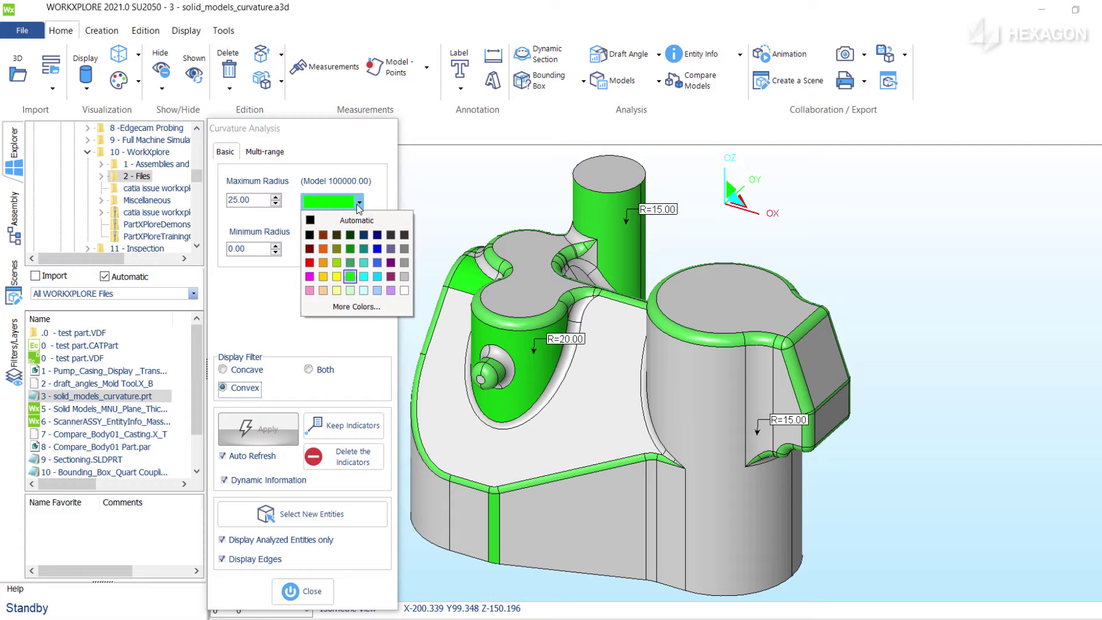
click(323, 283)
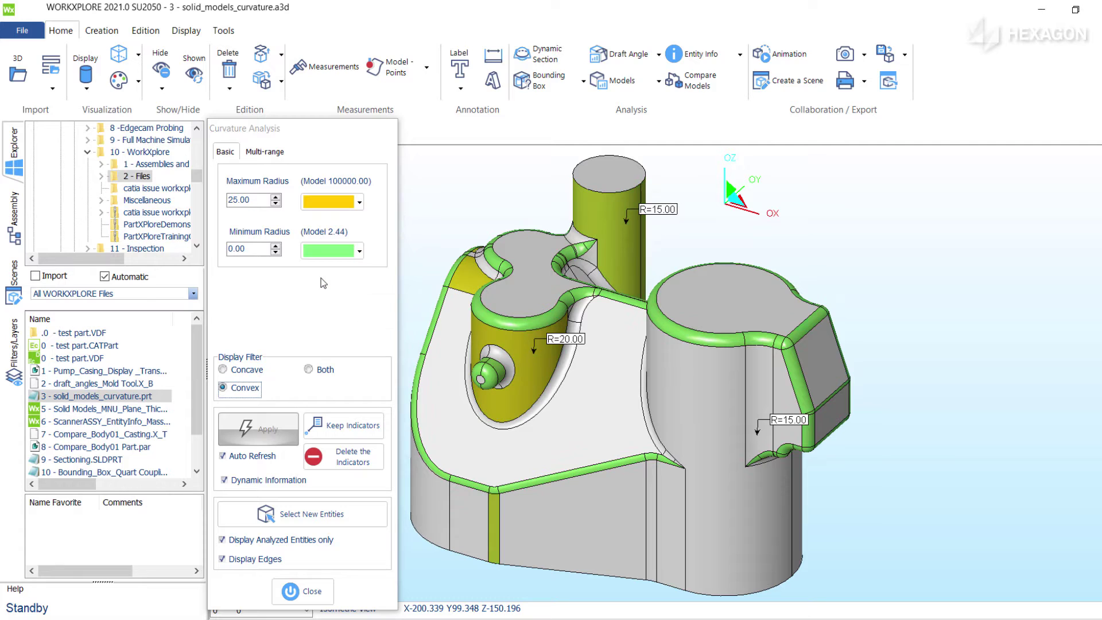
click(359, 256)
click(307, 316)
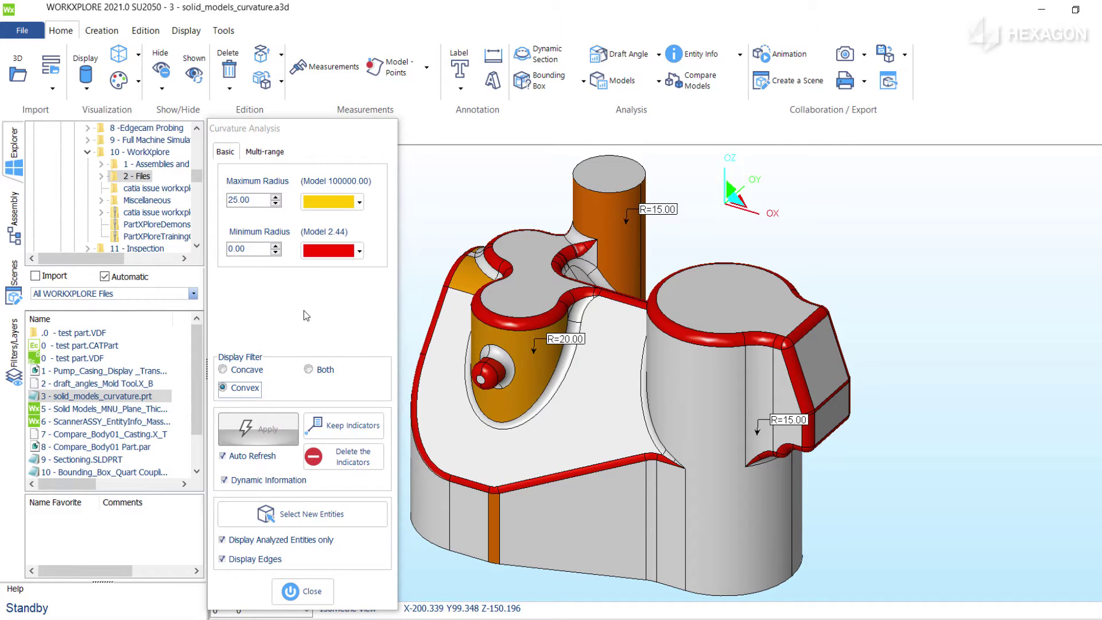
- Add radius indicators on the rear corner blend and lower front edge fillet, move their labels clear of the part, and capture a screenshot
click(464, 277)
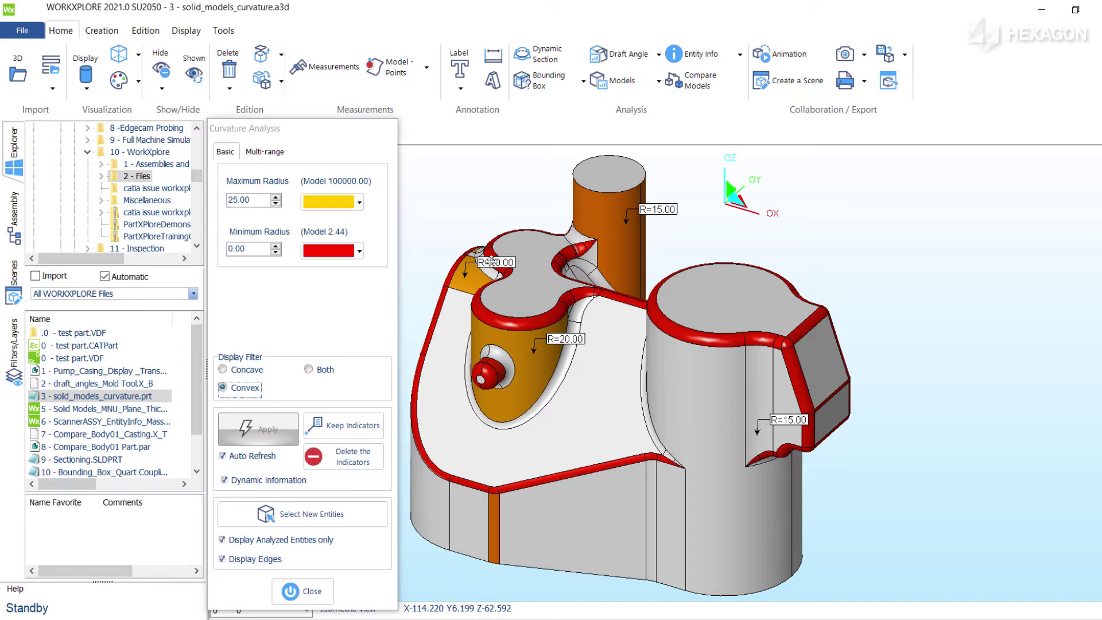
drag(492, 264, 471, 170)
click(613, 464)
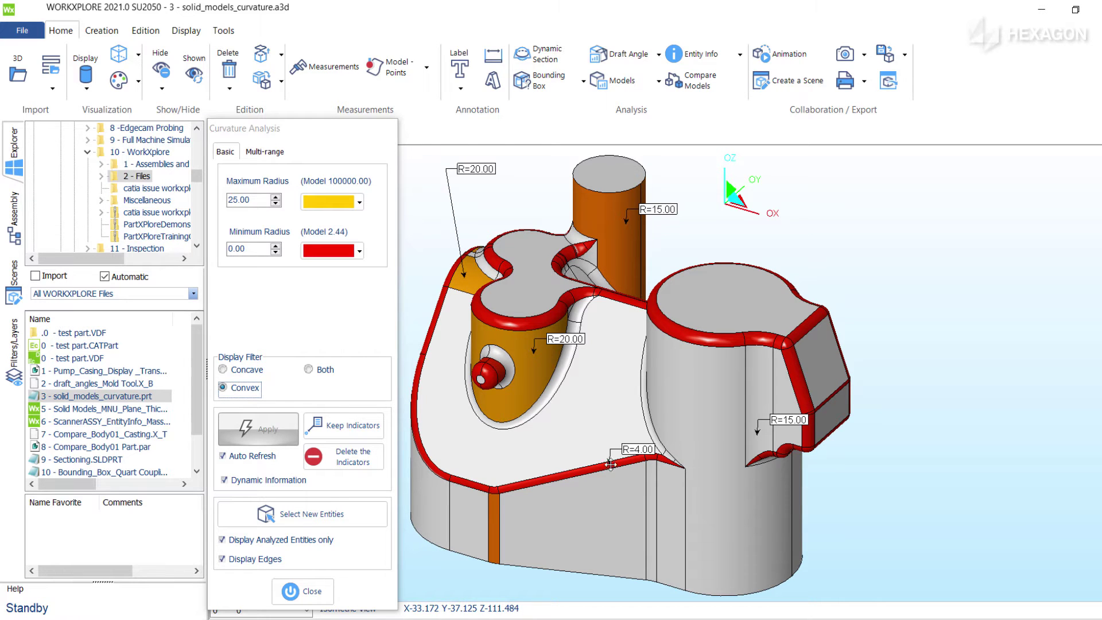
drag(634, 452, 846, 483)
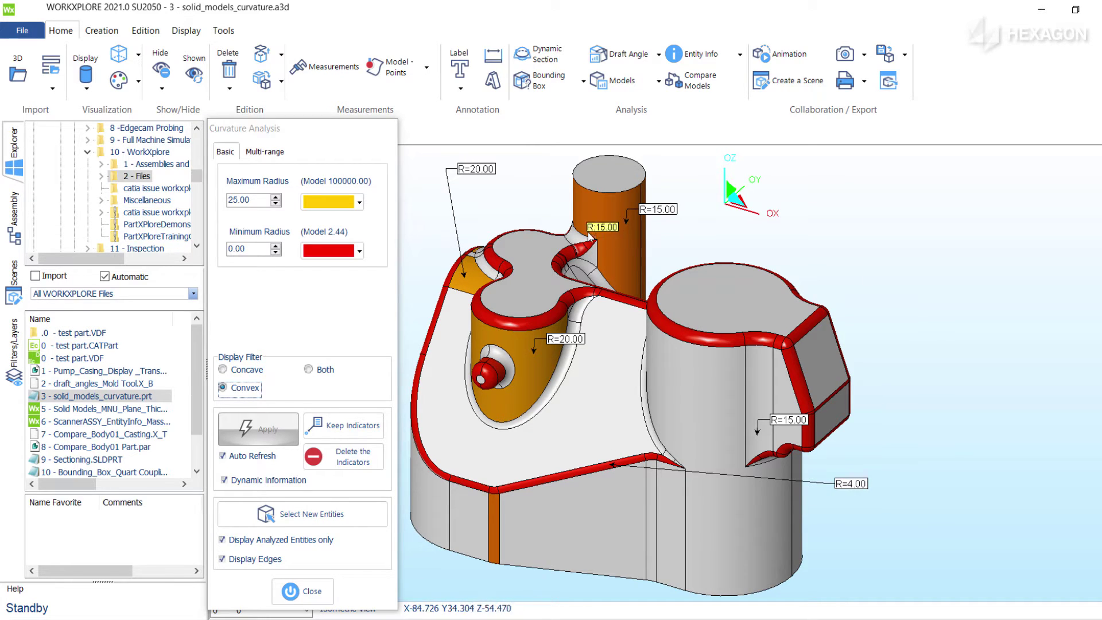
click(844, 54)
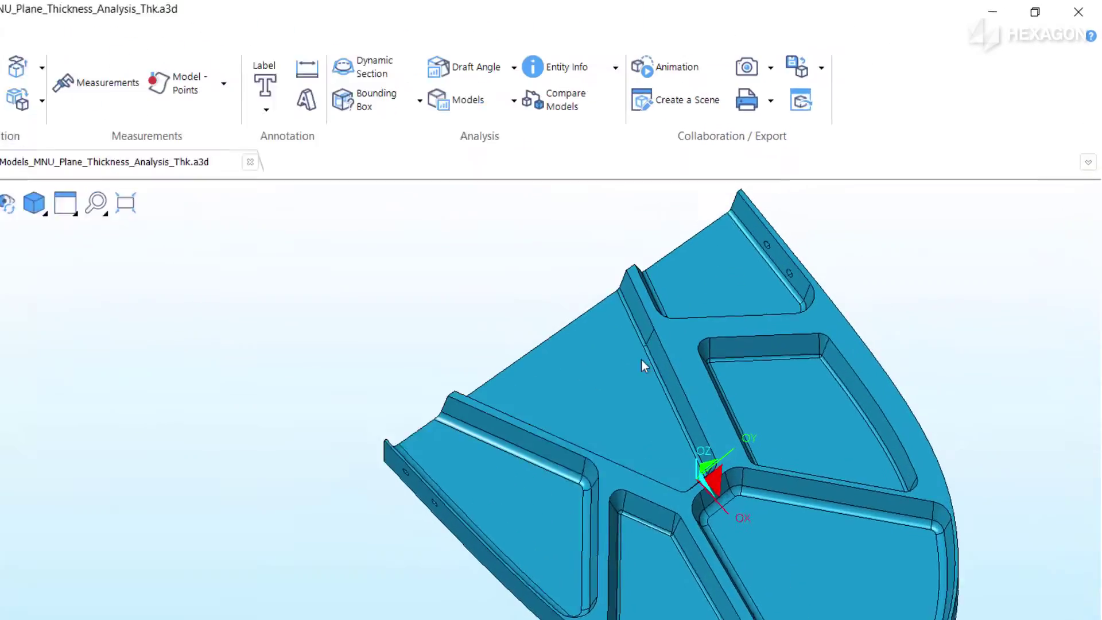
- Run a Solid Thickness analysis on the ribbed plate with a mid thickness percentage of 5 and shift the mid thickness slightly higher
click(509, 104)
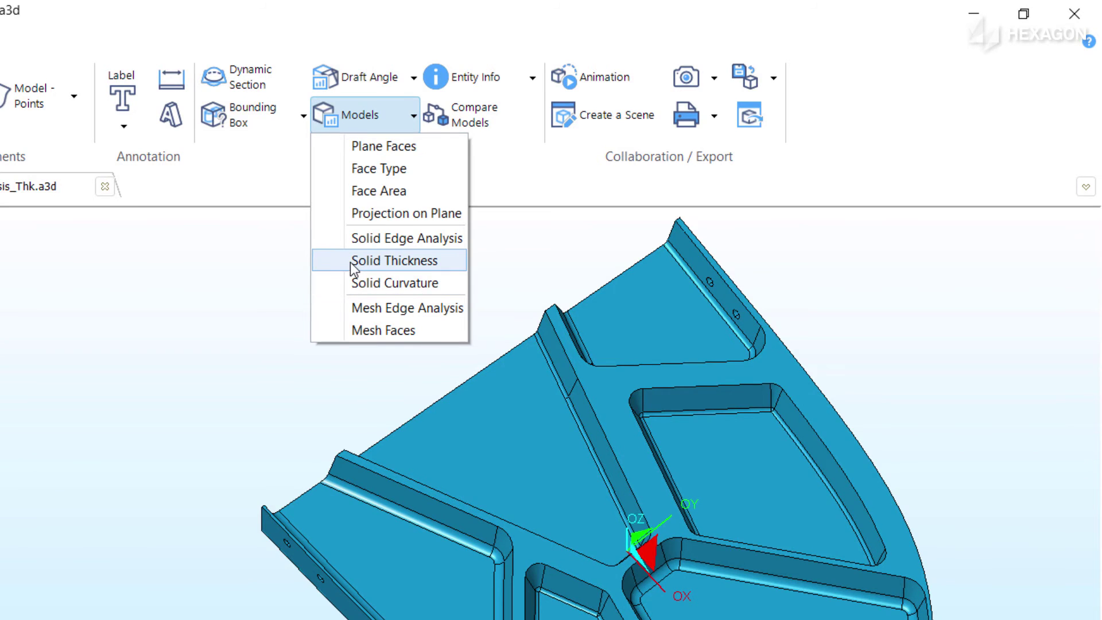
click(357, 264)
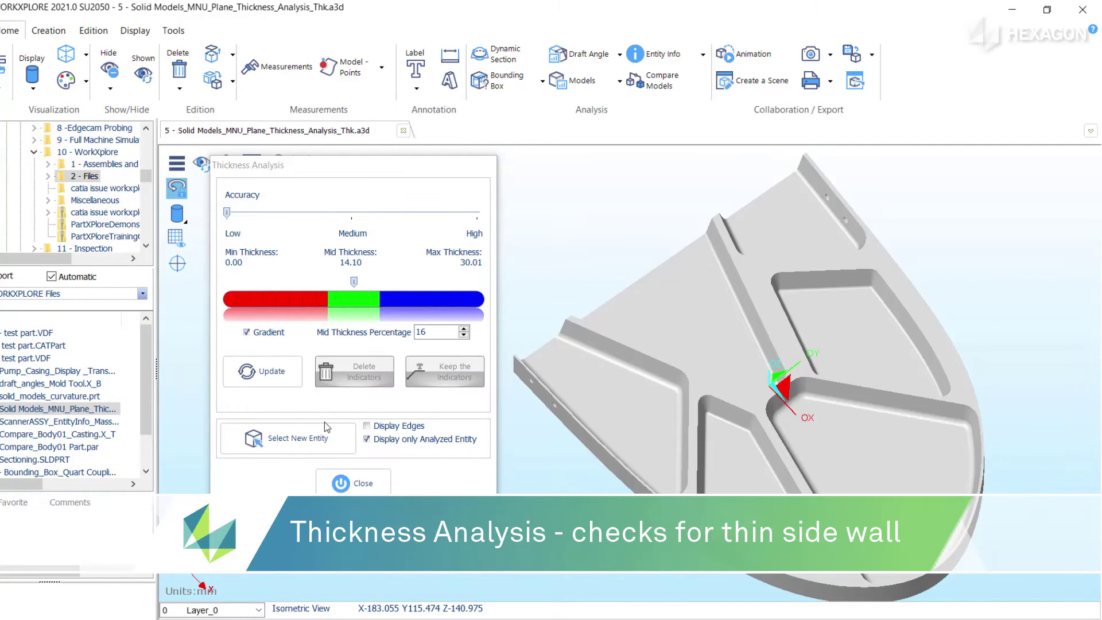
click(415, 331)
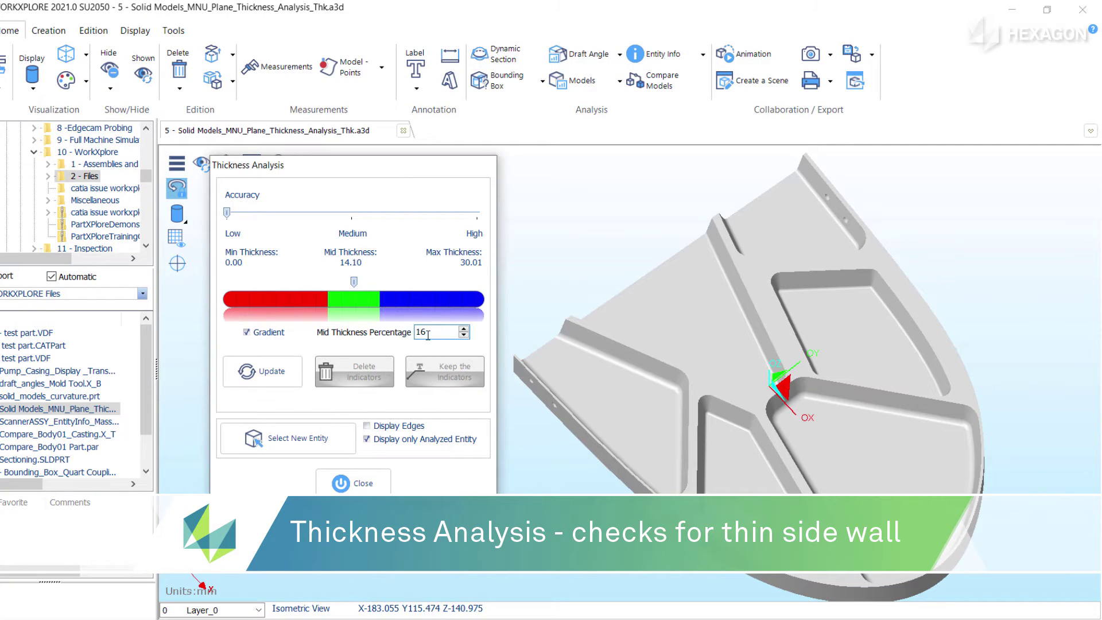
text(5)
key(Return)
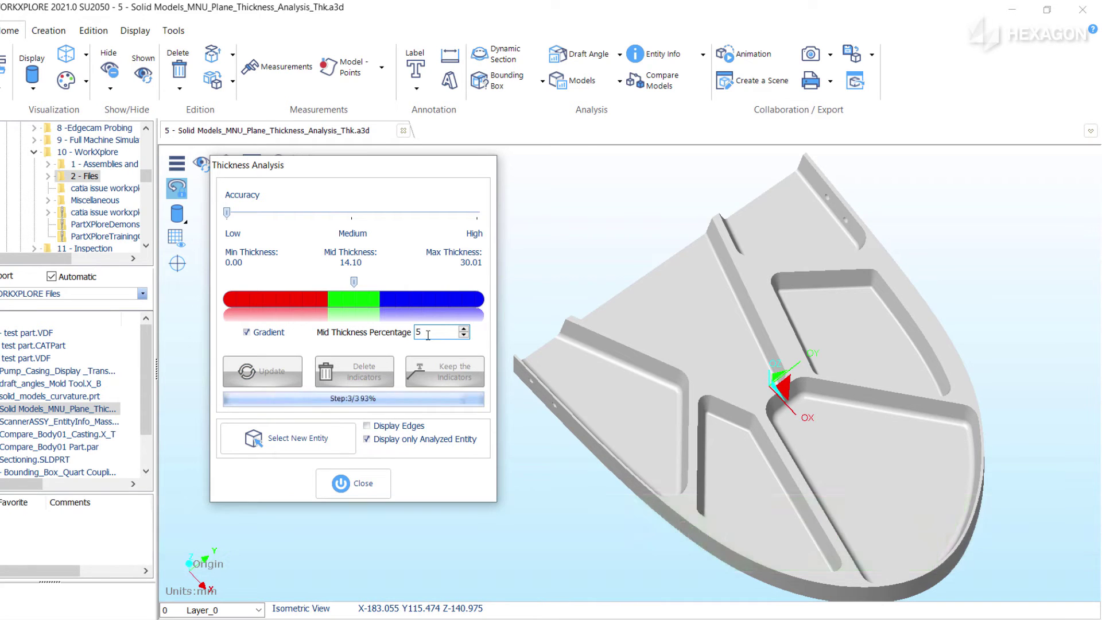
mouse_move(351, 284)
mouse_down()
mouse_move(320, 282)
mouse_move(411, 292)
mouse_move(274, 296)
mouse_move(365, 296)
mouse_up()
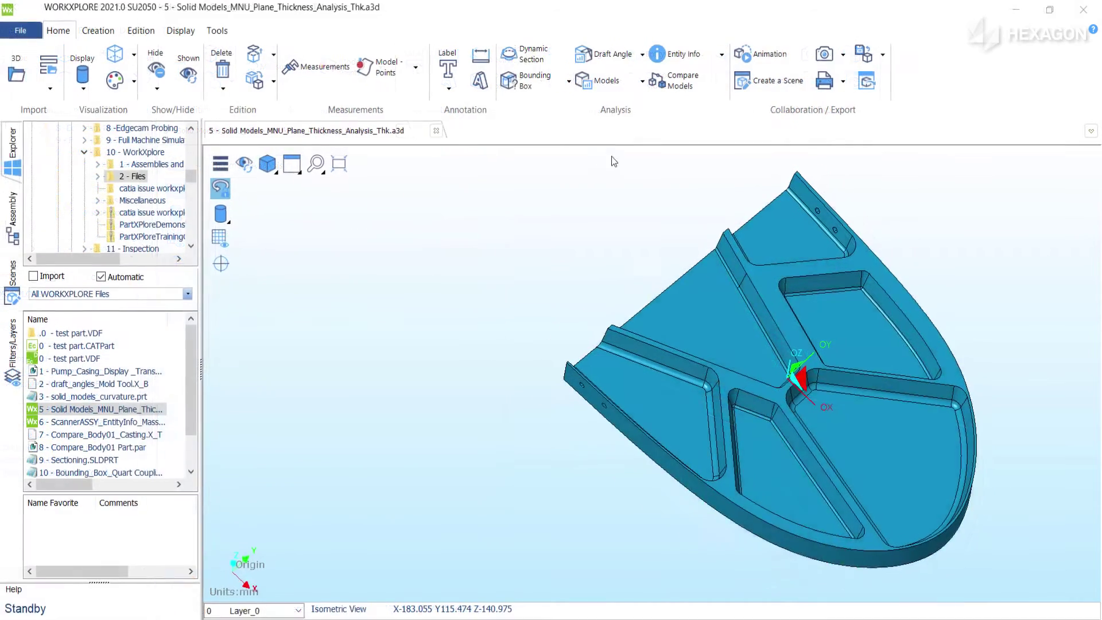
- Run a Plane Faces analysis on the ribbed plate and check its faces' distances from the reference plane, including the underside
click(642, 81)
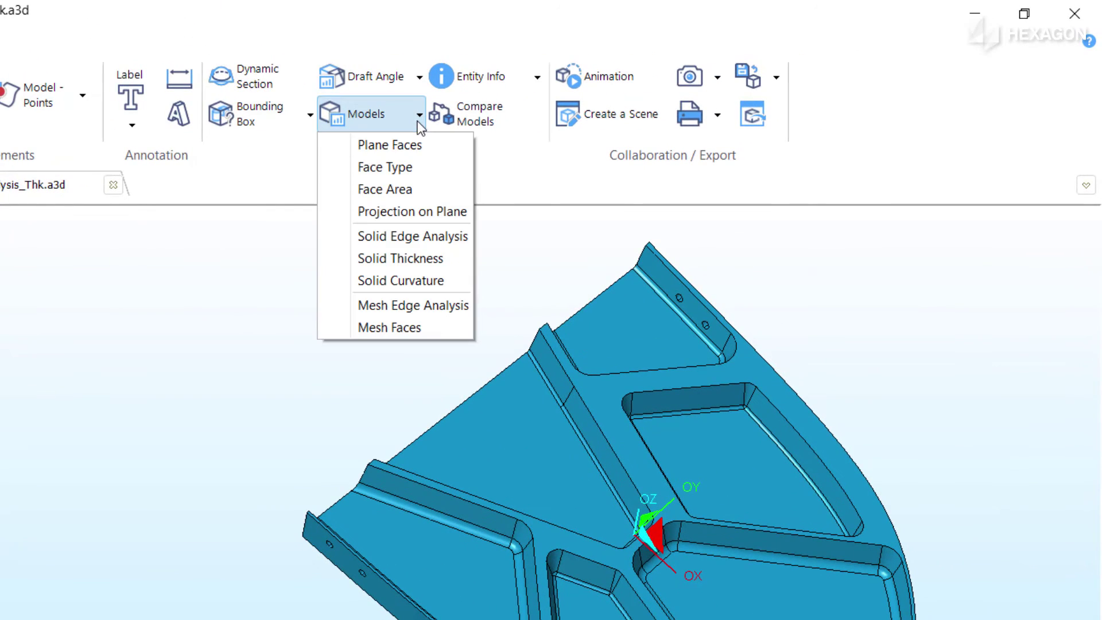
click(400, 147)
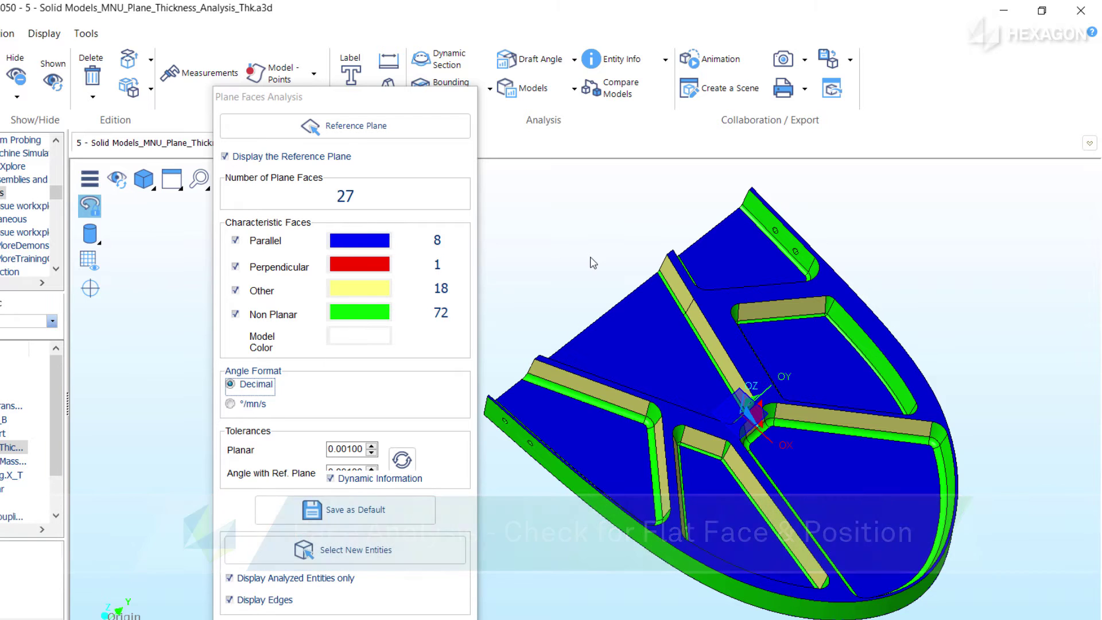
scroll(593, 263, up, 1)
scroll(593, 262, up, 2)
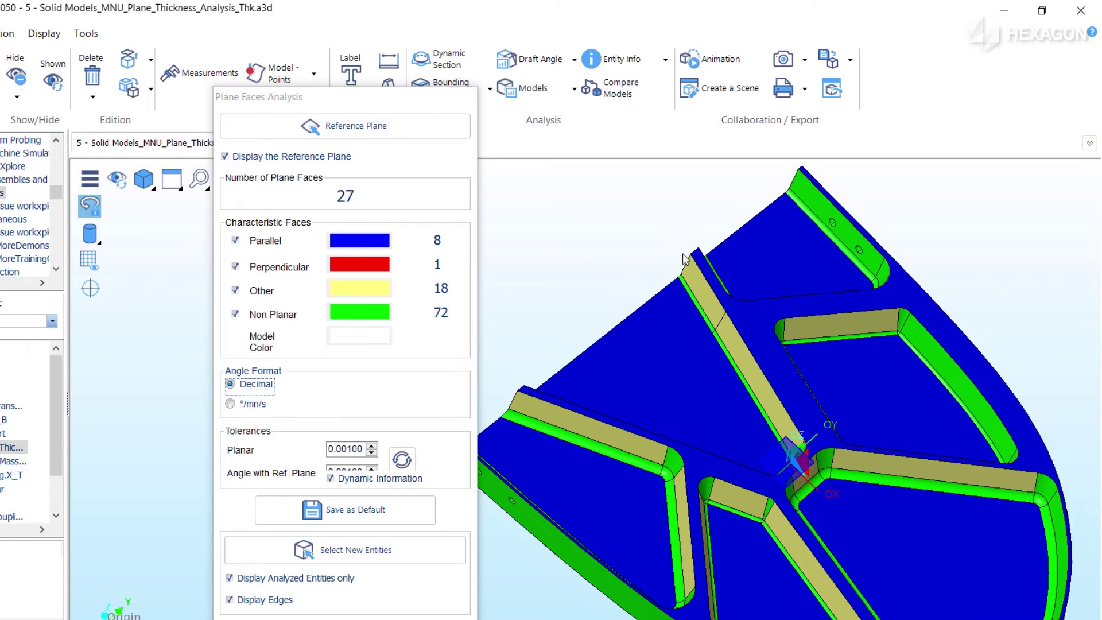
mouse_move(759, 328)
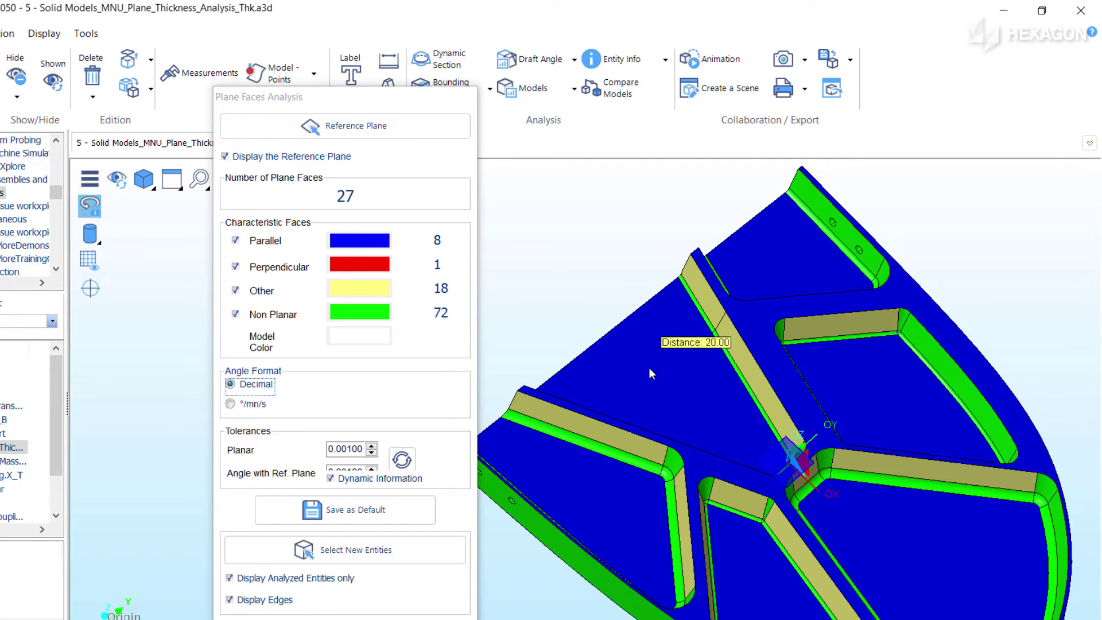
middle_drag(538, 545, 636, 456)
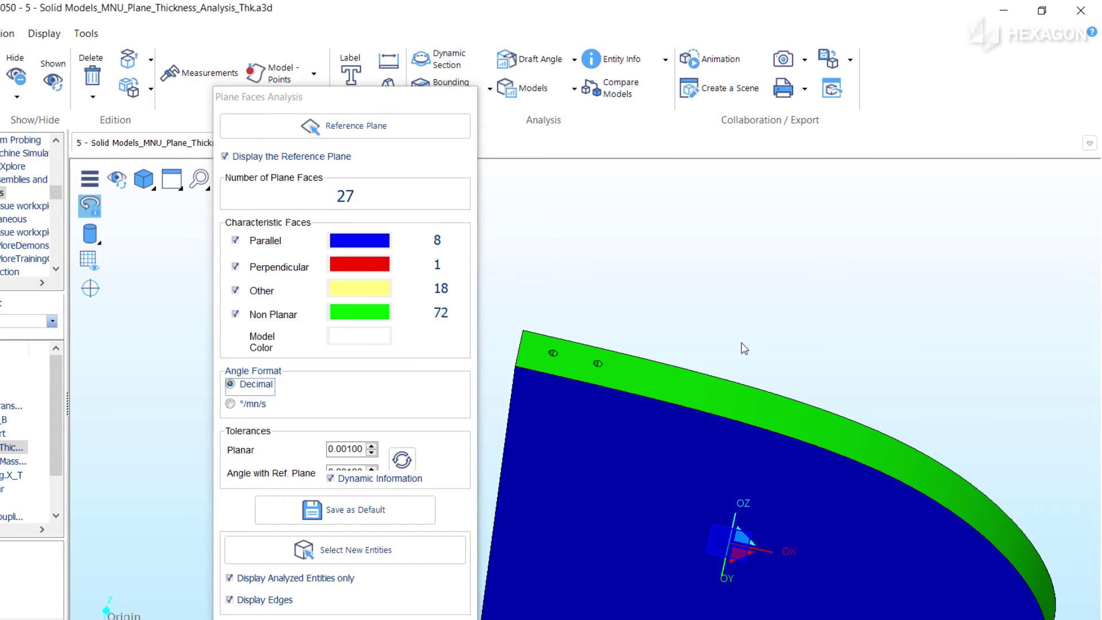
- Look up the Face Information of the plate's planar pocket floors, including their dimensions and surface areas
click(617, 59)
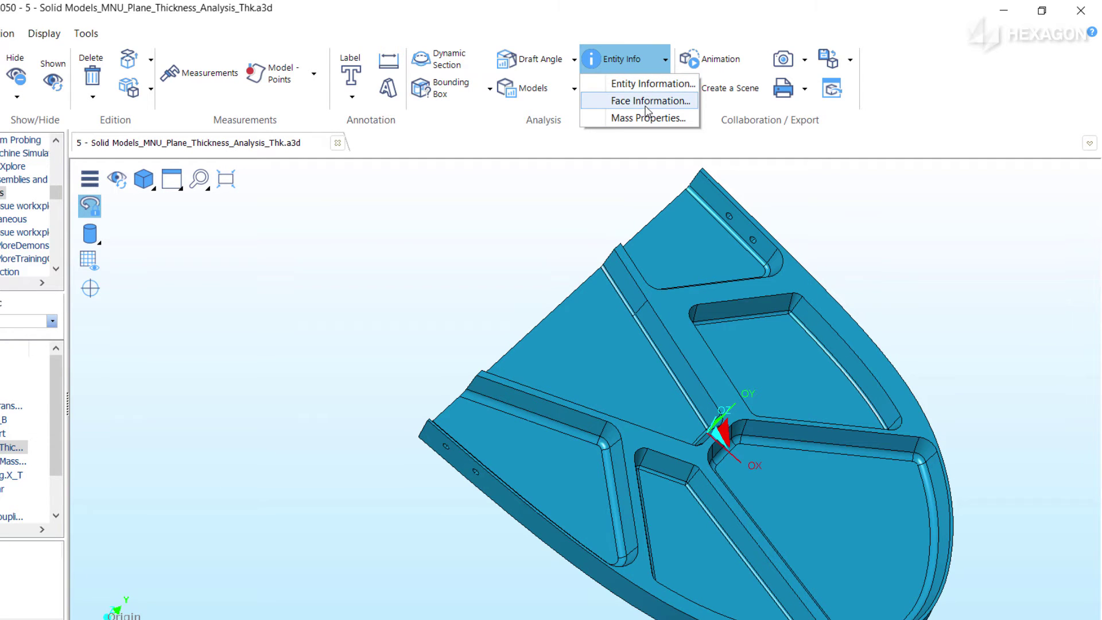
click(648, 101)
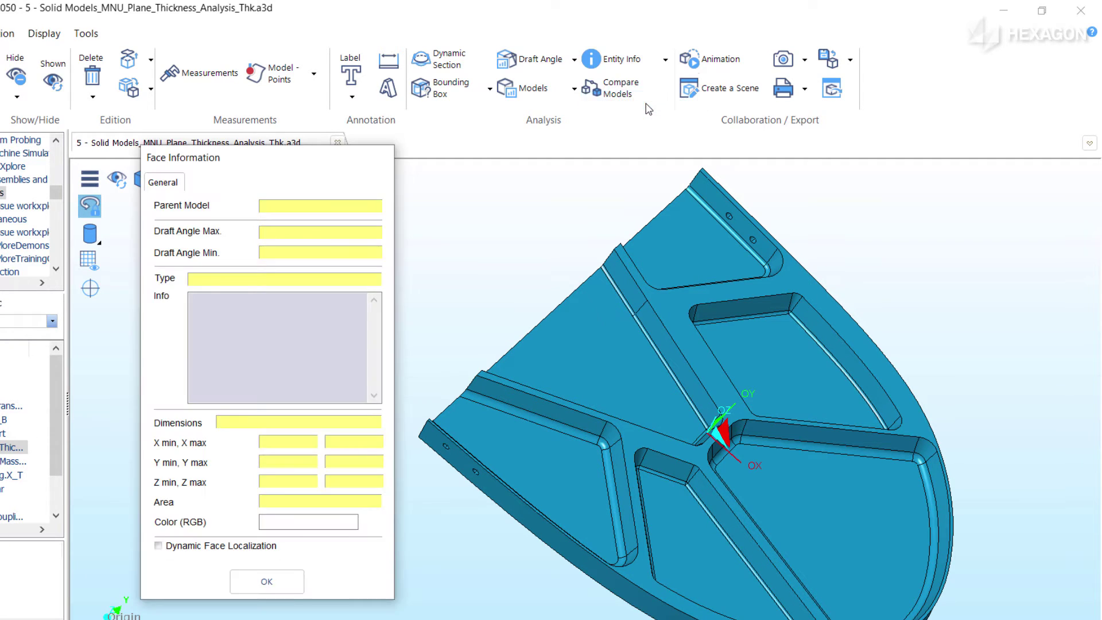
click(691, 254)
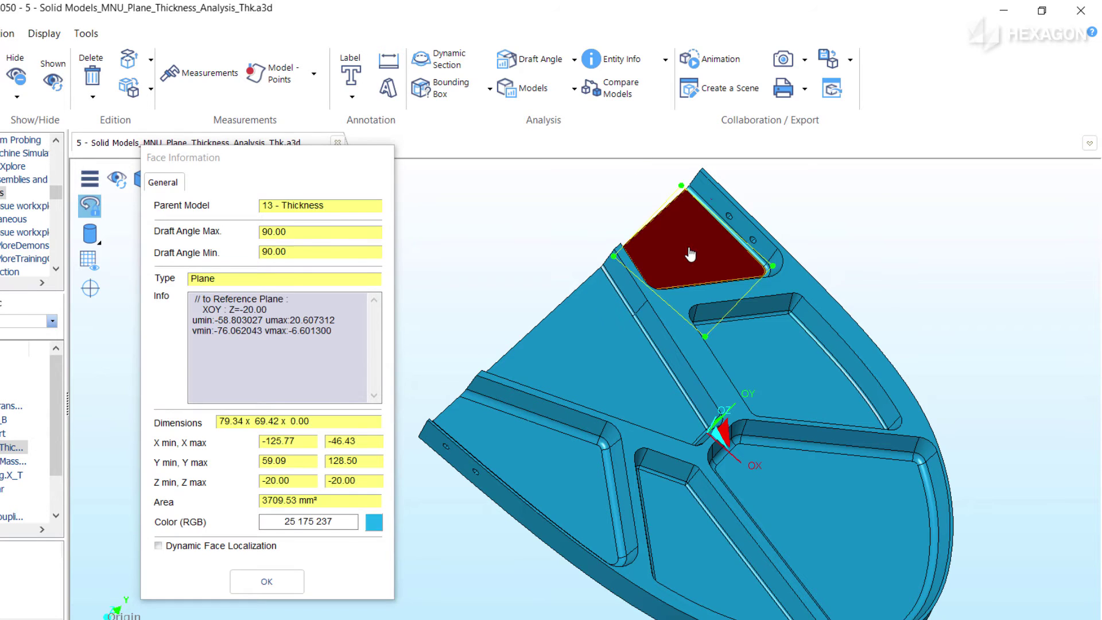
click(601, 343)
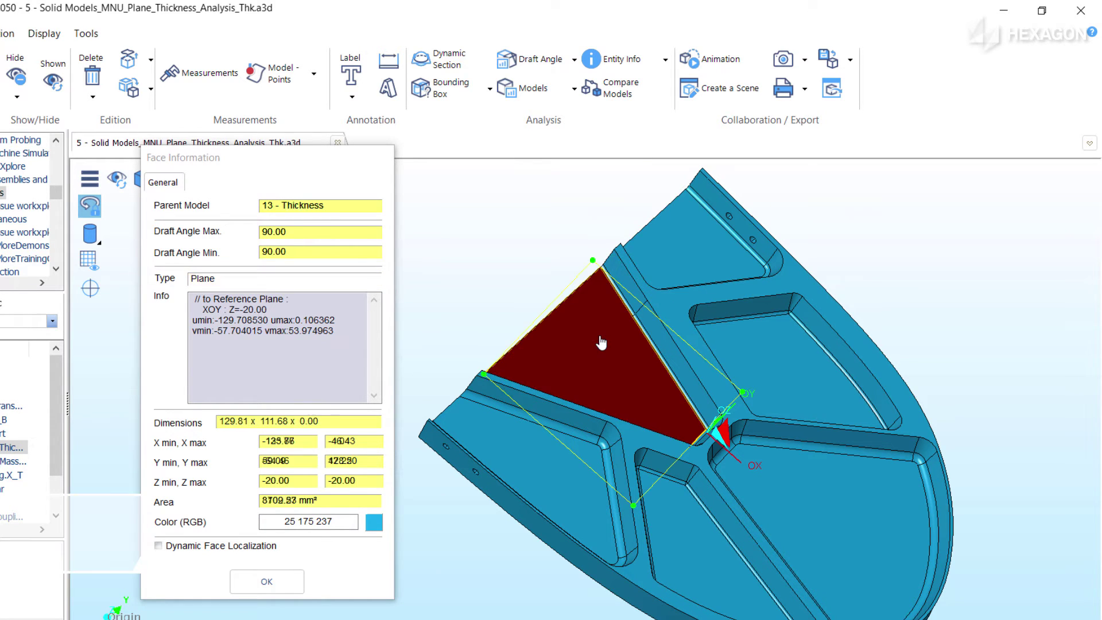
click(530, 459)
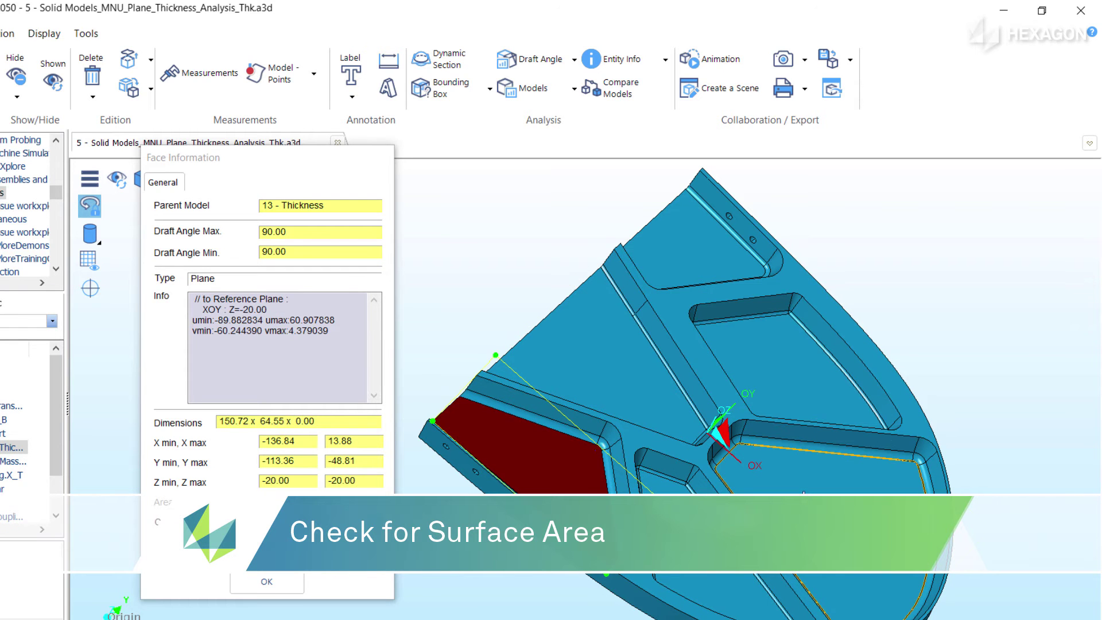
click(804, 496)
- Check the Face Information of the plate's flat underside and its curved outer side wall, and close the query
middle_drag(803, 531, 746, 348)
click(643, 326)
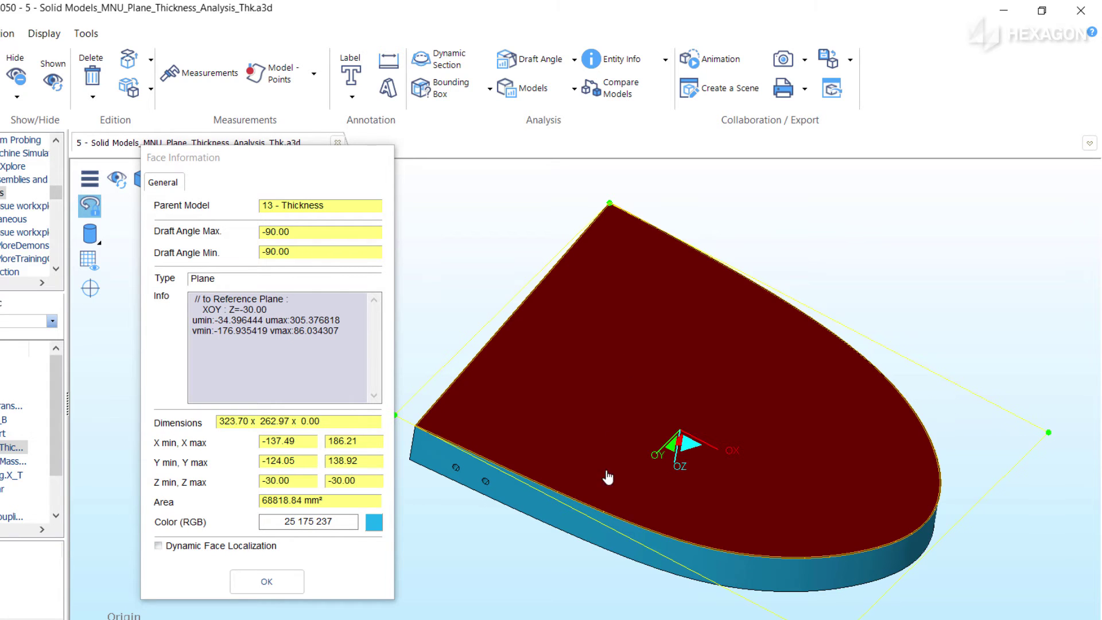
click(599, 539)
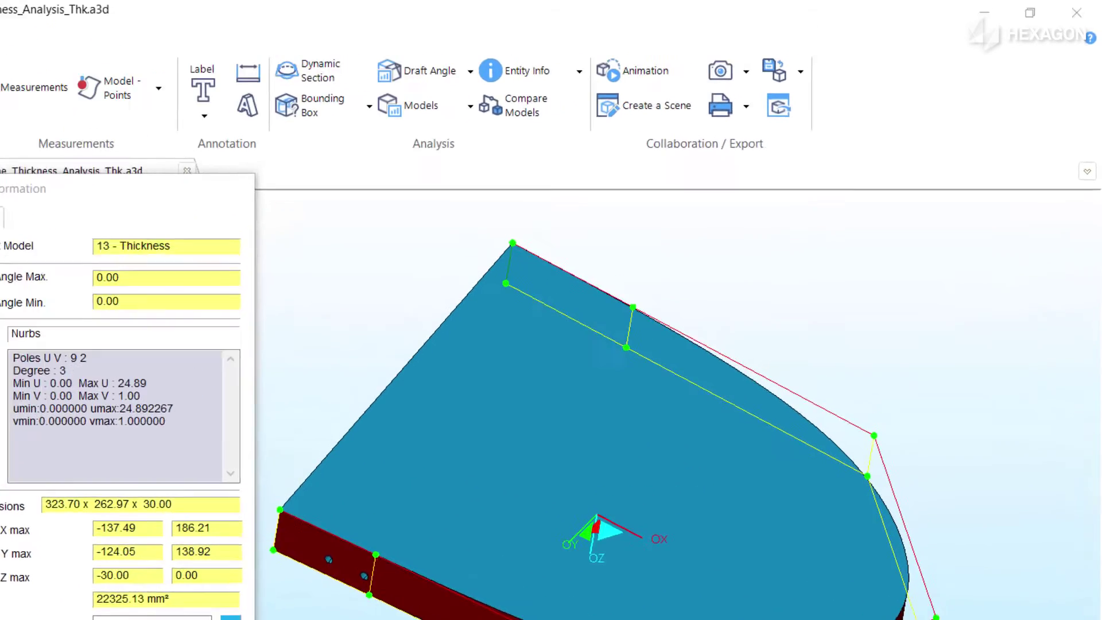
click(285, 581)
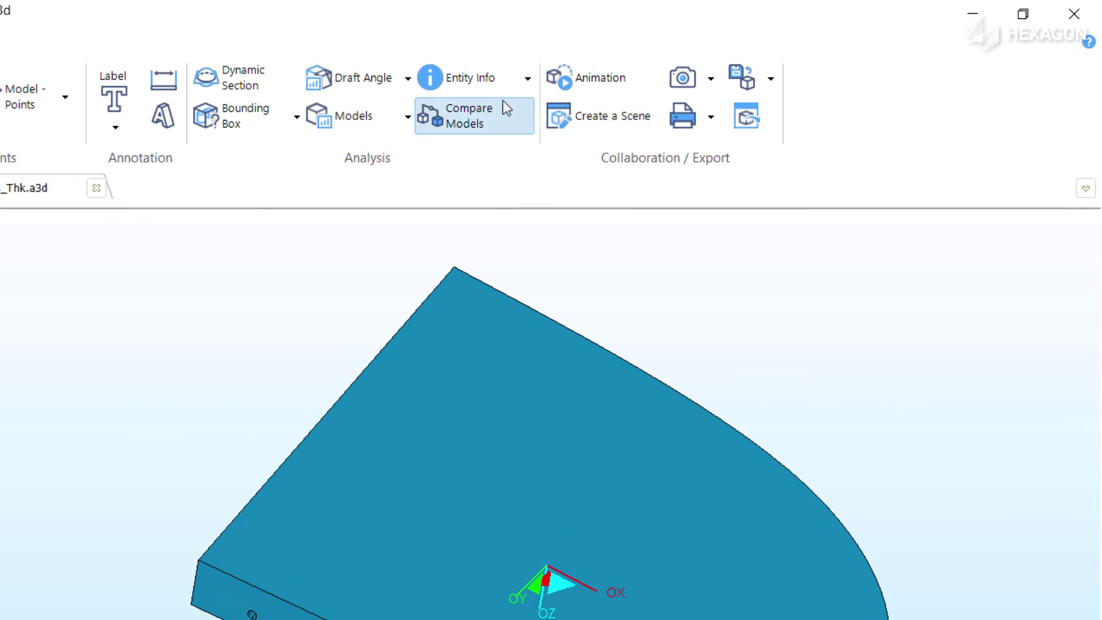
- Calculate the plate's Mass Properties, including volume, weight, area and centre of gravity
click(526, 79)
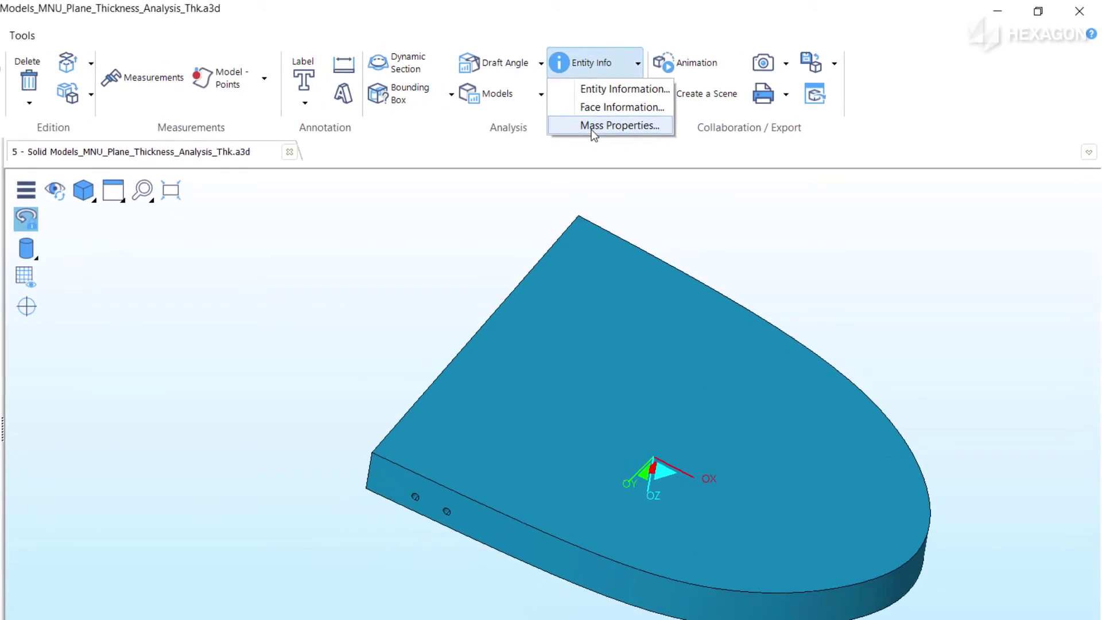
click(594, 127)
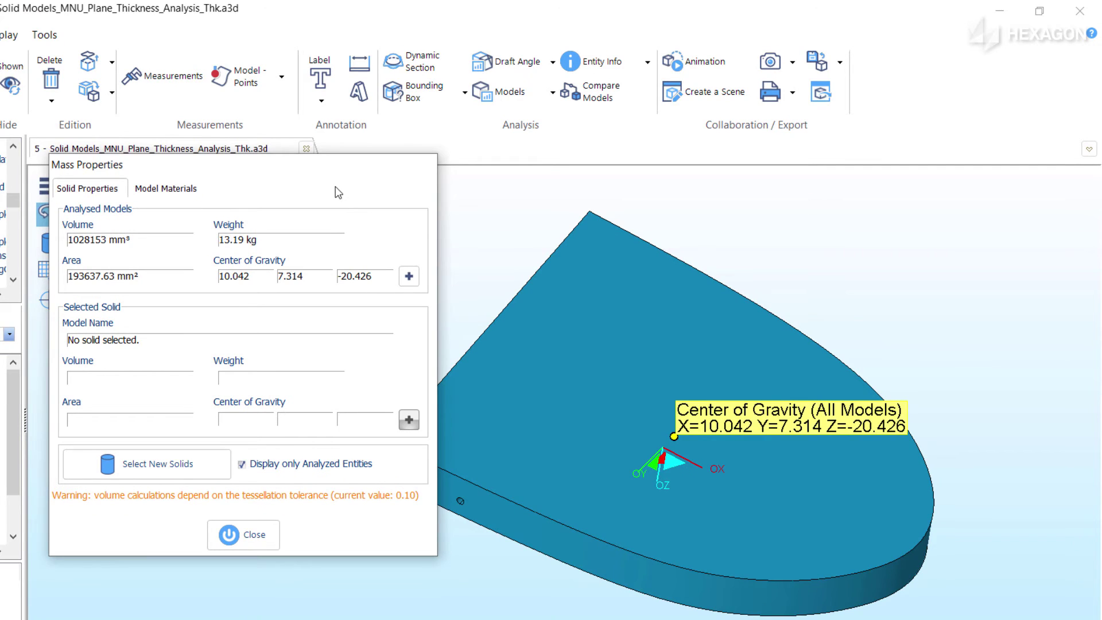
- Assign Magnesium as the plate model's material in Mass Properties and check the recalculated weight in the solid properties
click(162, 188)
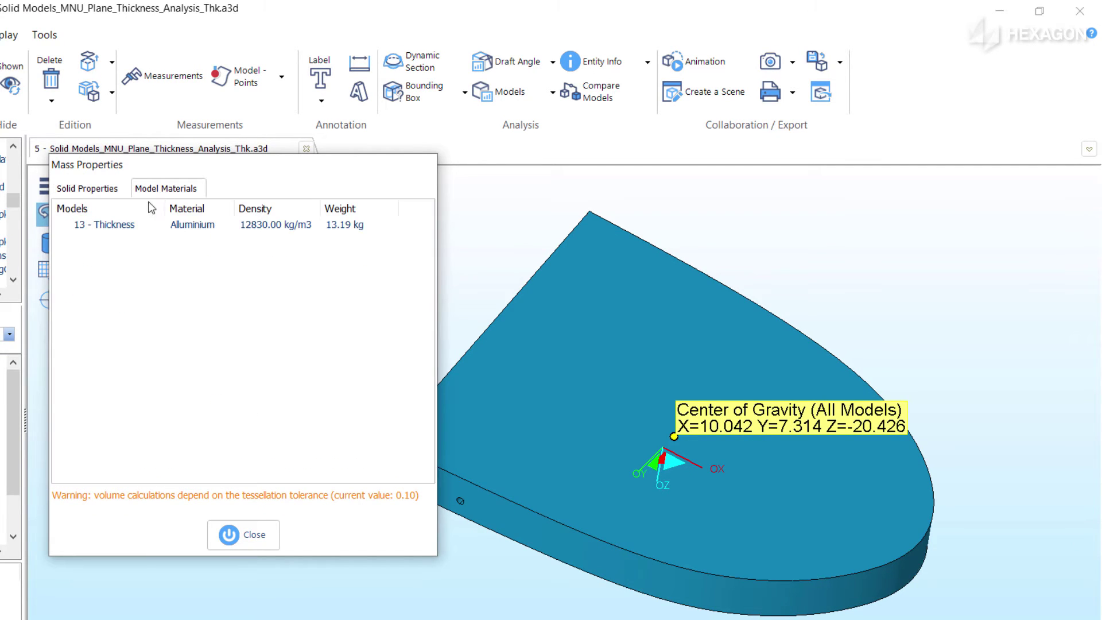
click(115, 229)
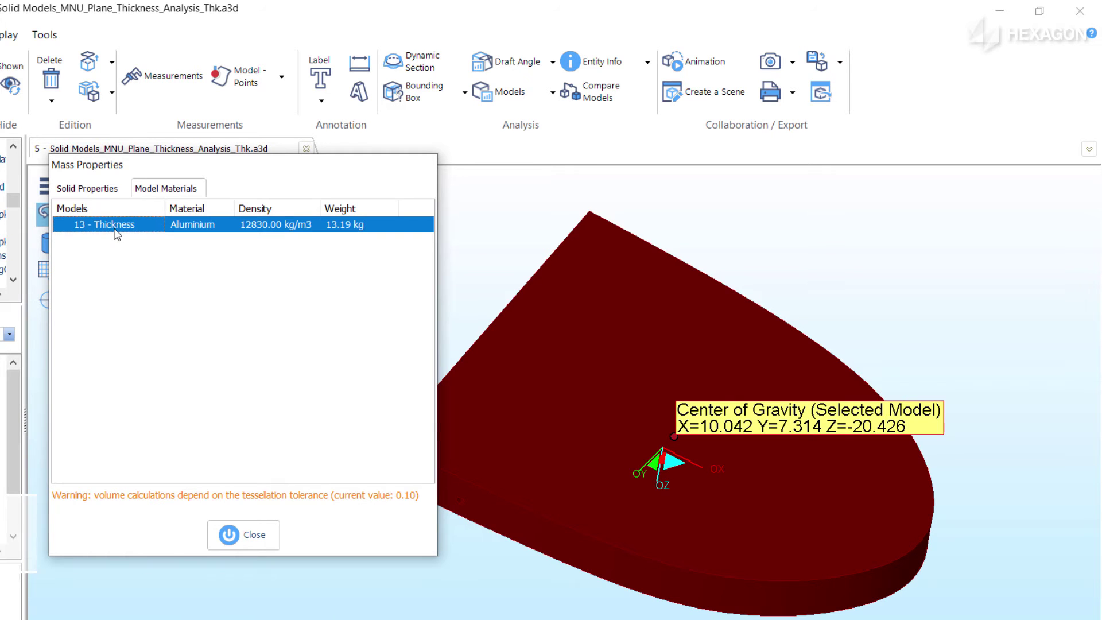
click(214, 229)
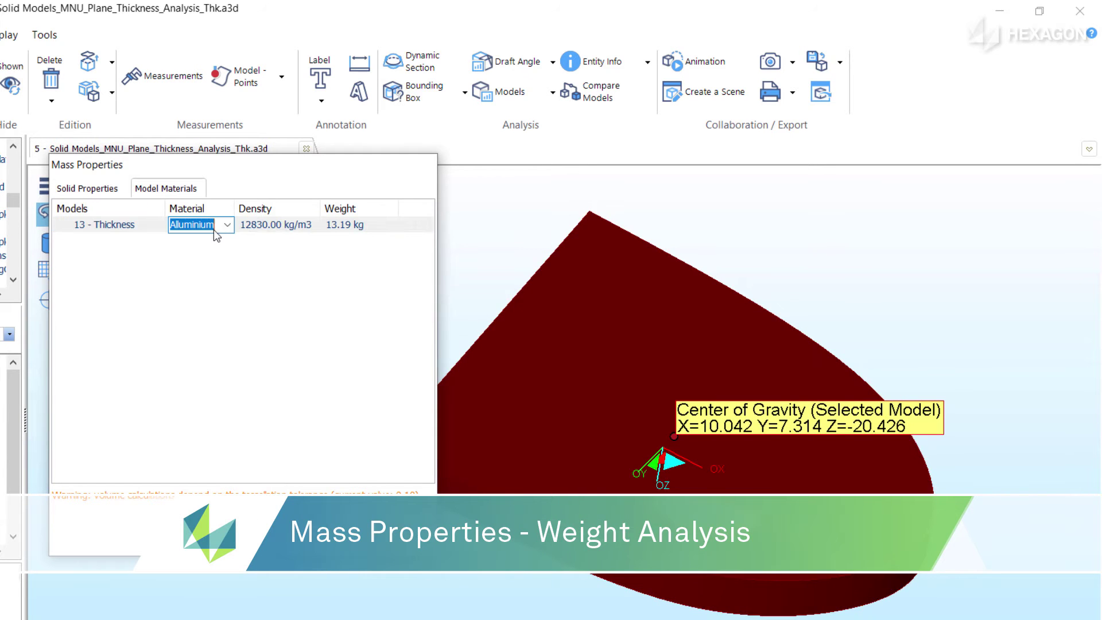
click(227, 225)
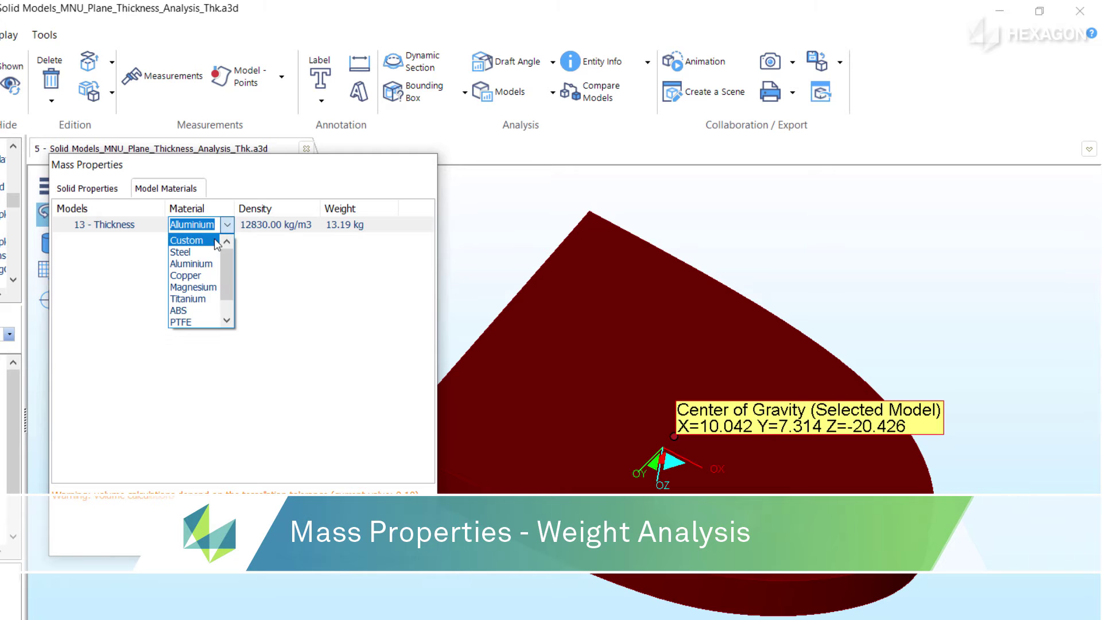
click(195, 287)
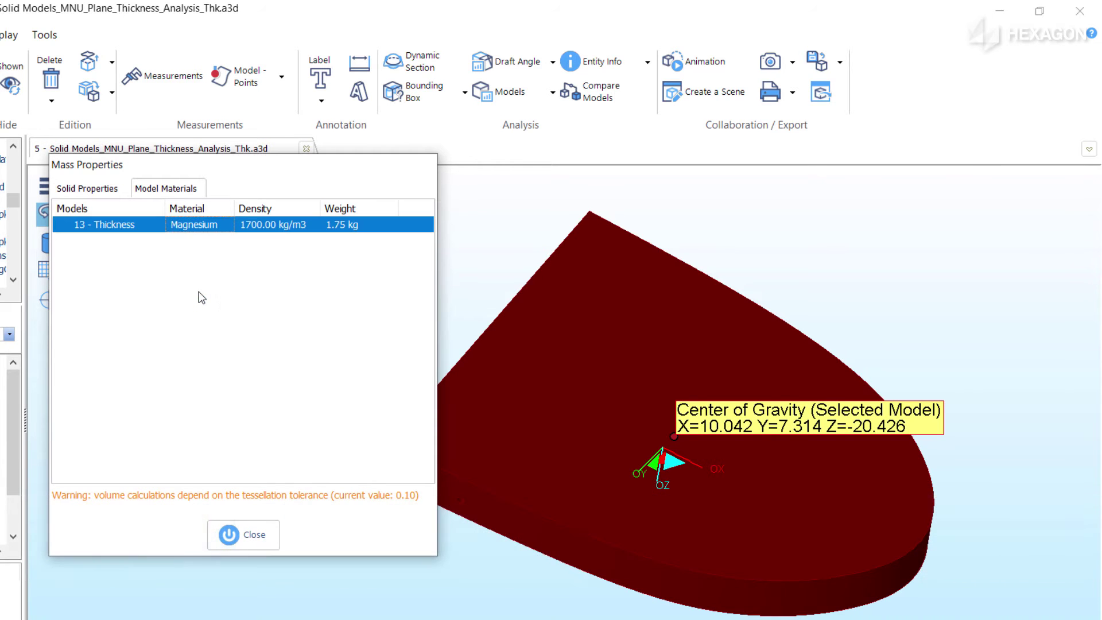
click(98, 192)
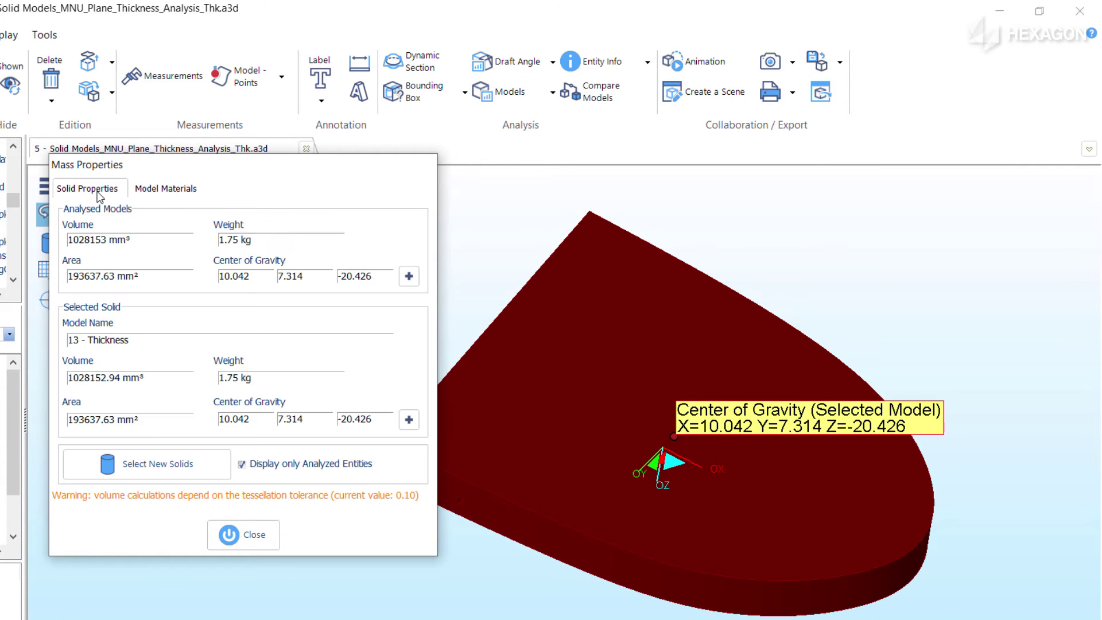
- Change the plate model's material to Nylon, check its recalculated weight and close Mass Properties
click(182, 192)
click(209, 224)
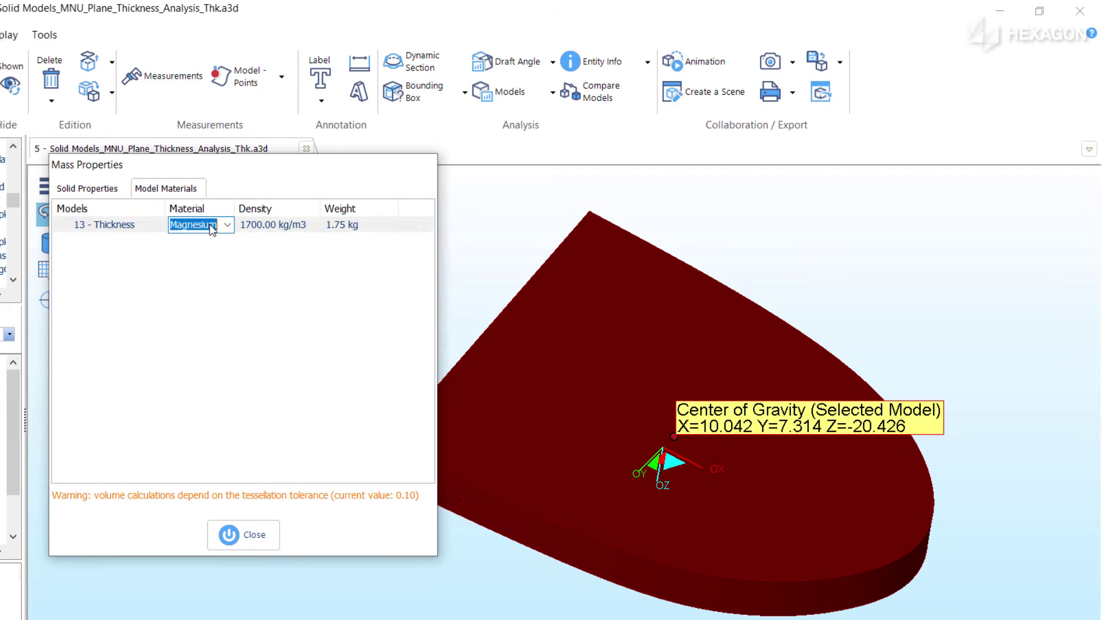
click(230, 226)
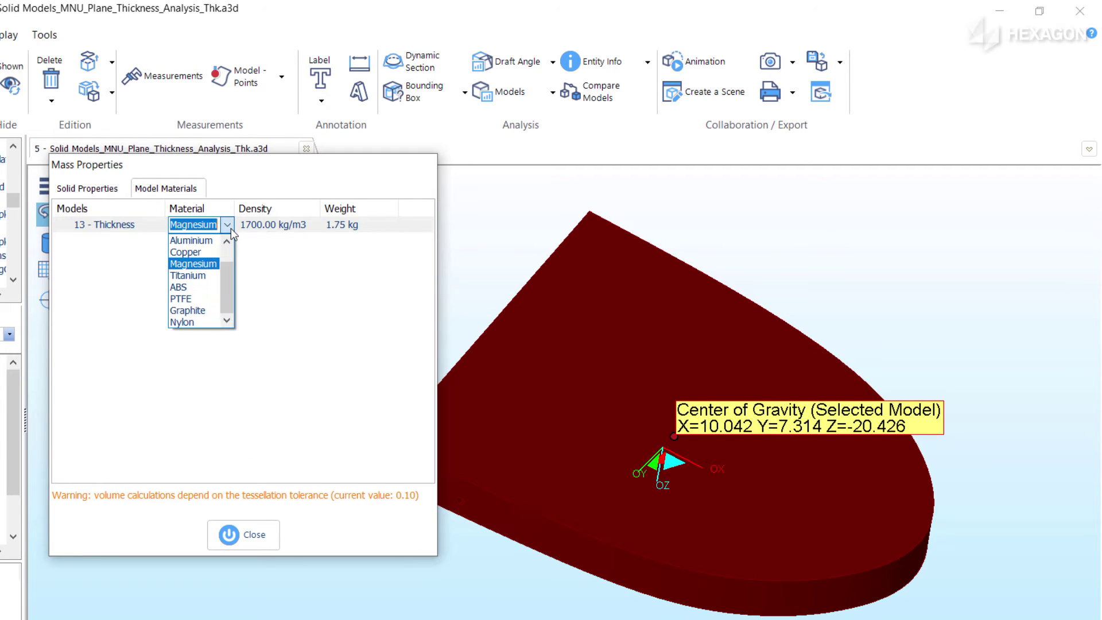
click(182, 320)
click(98, 191)
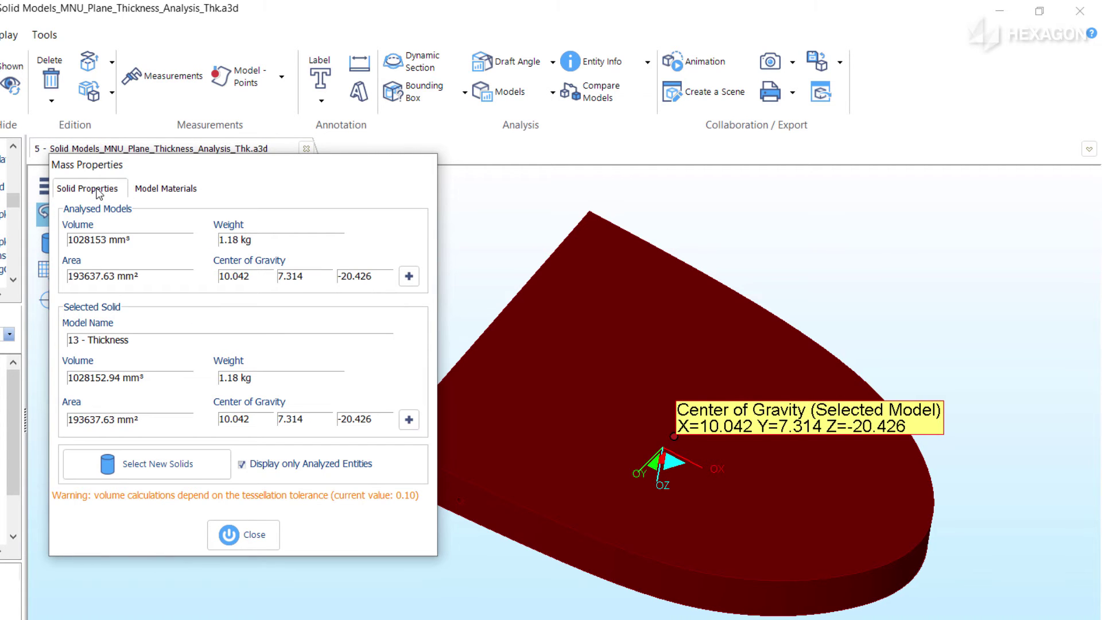
click(198, 464)
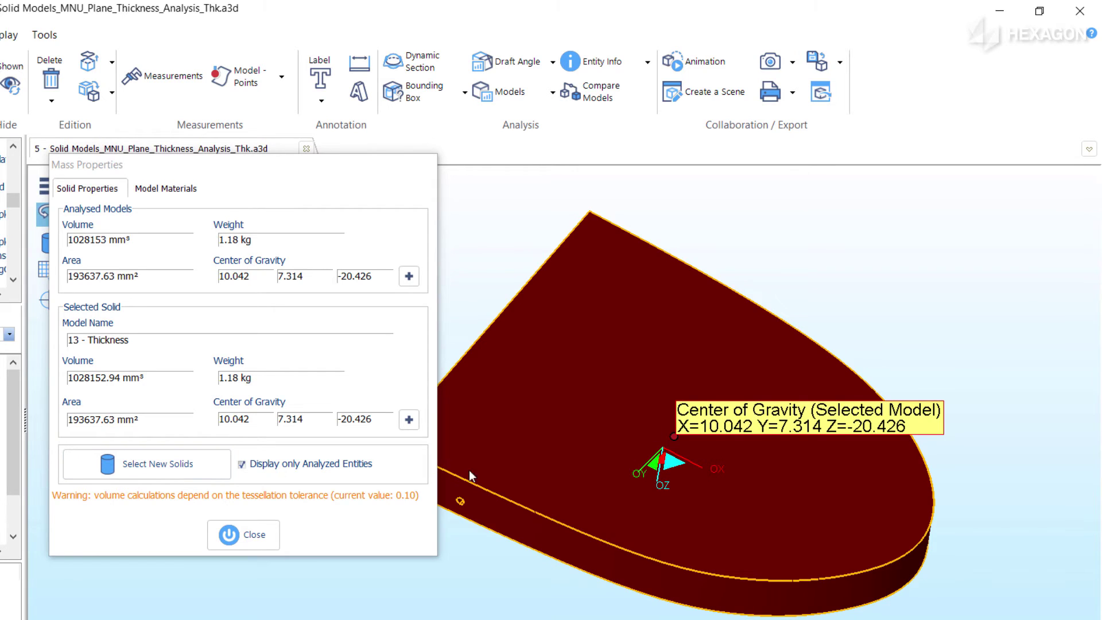
click(253, 539)
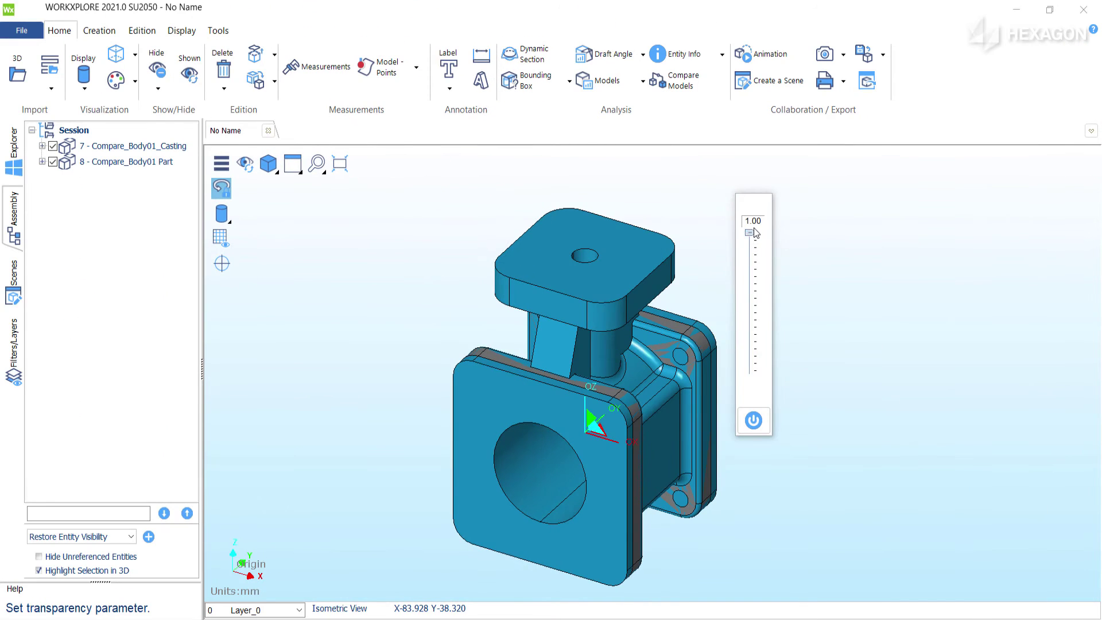
- Set the casting's transparency to 0.45 and run Compare Models with the casting as initial model and the finished part as new model
drag(750, 237, 767, 314)
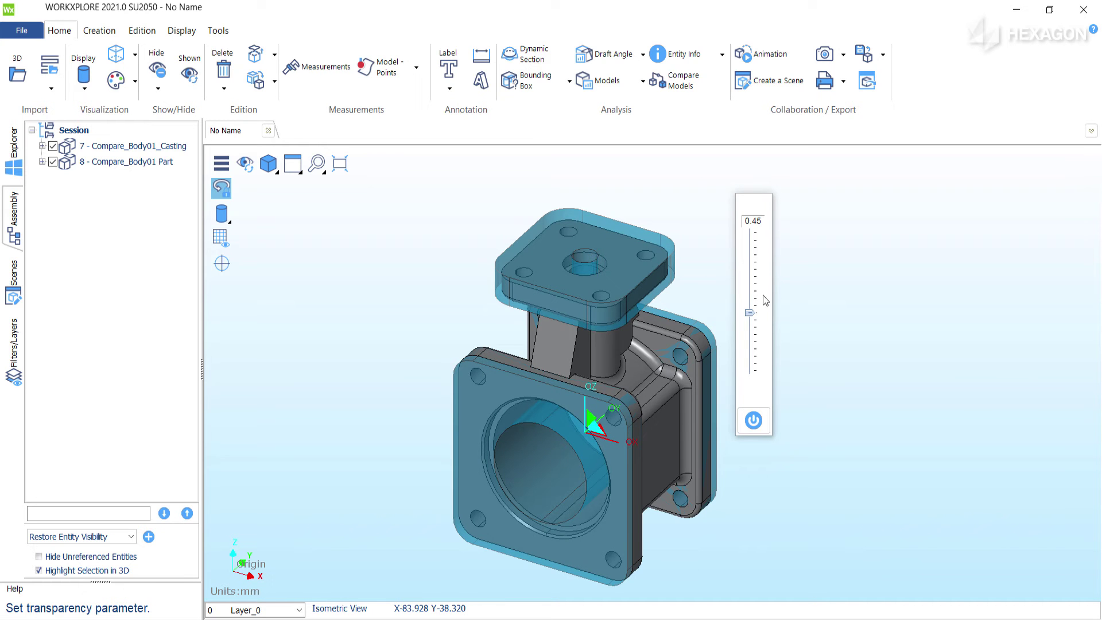
click(753, 420)
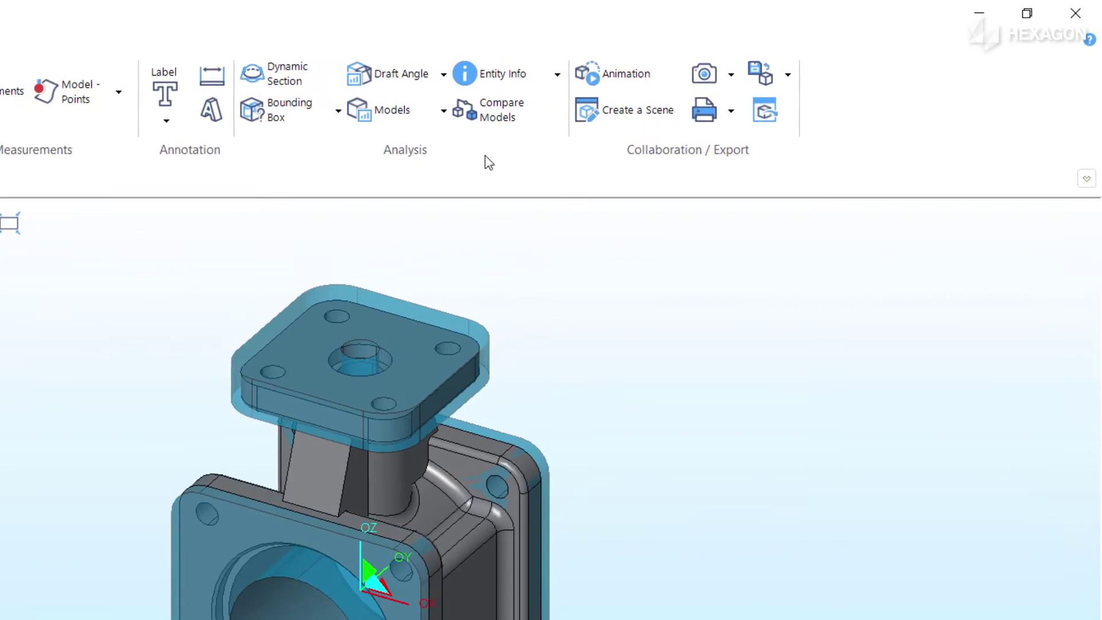
click(480, 107)
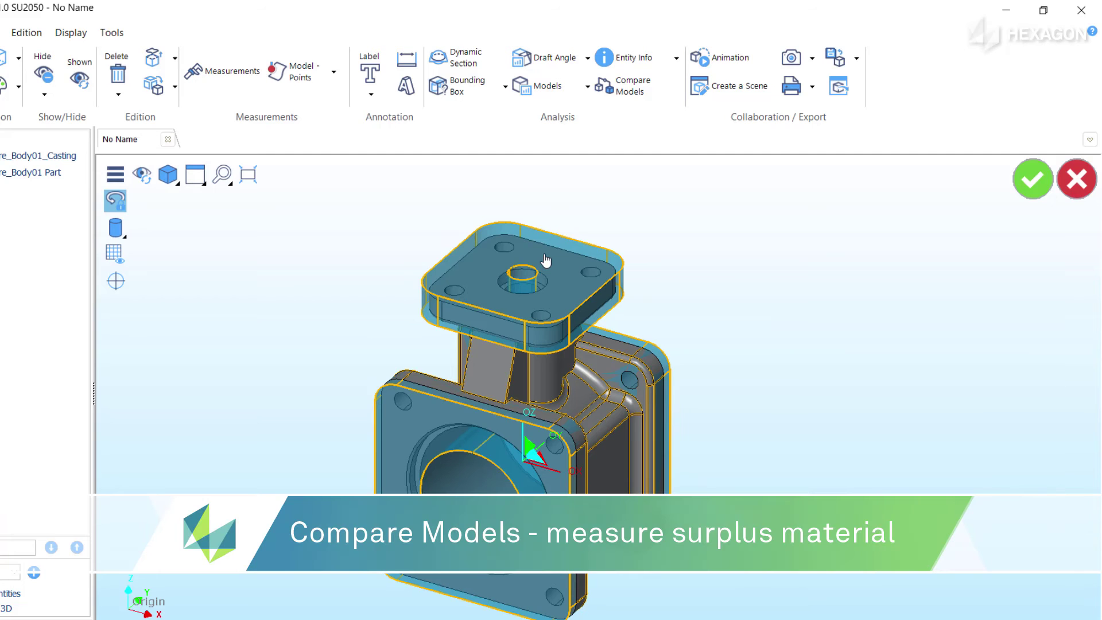
click(545, 260)
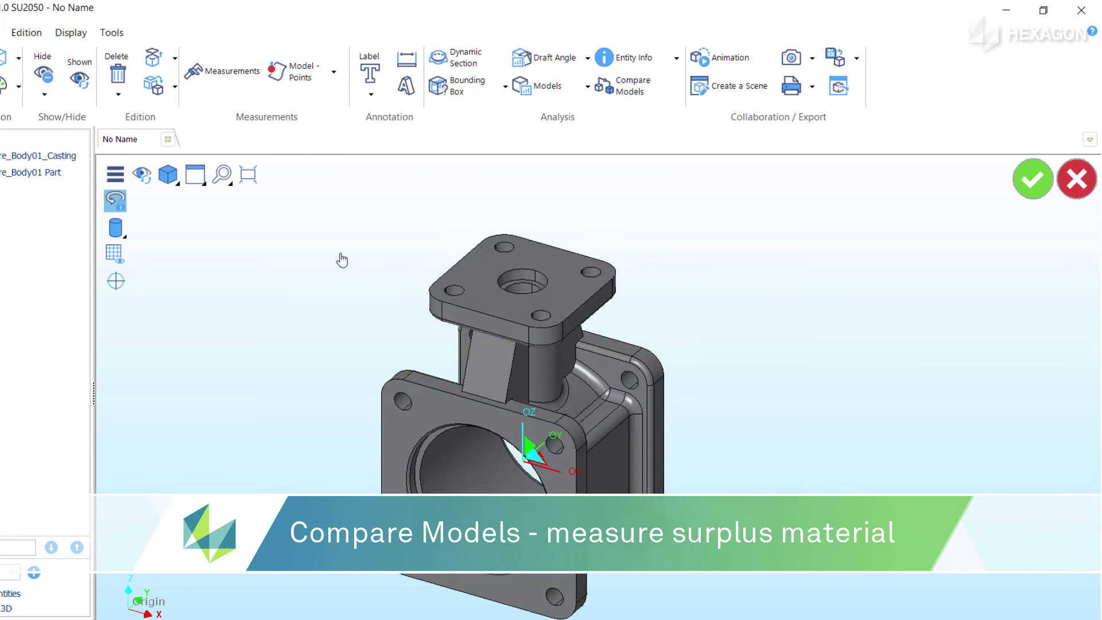
click(545, 322)
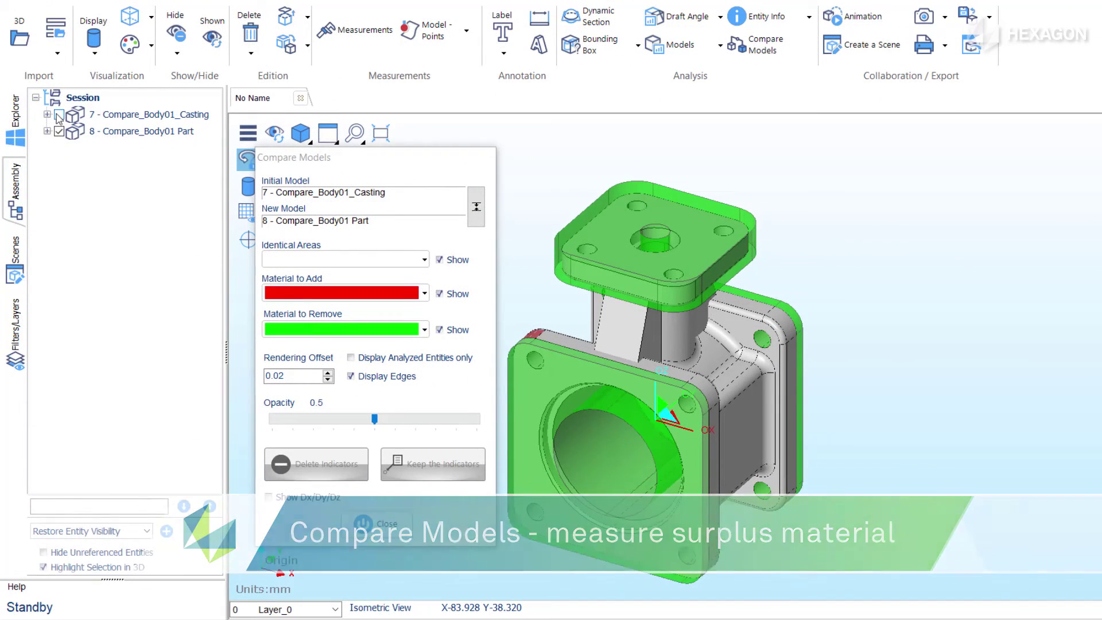
- Swap the initial and new models in the comparison, restore their original order, and view the colour choices for Material to Add
click(46, 119)
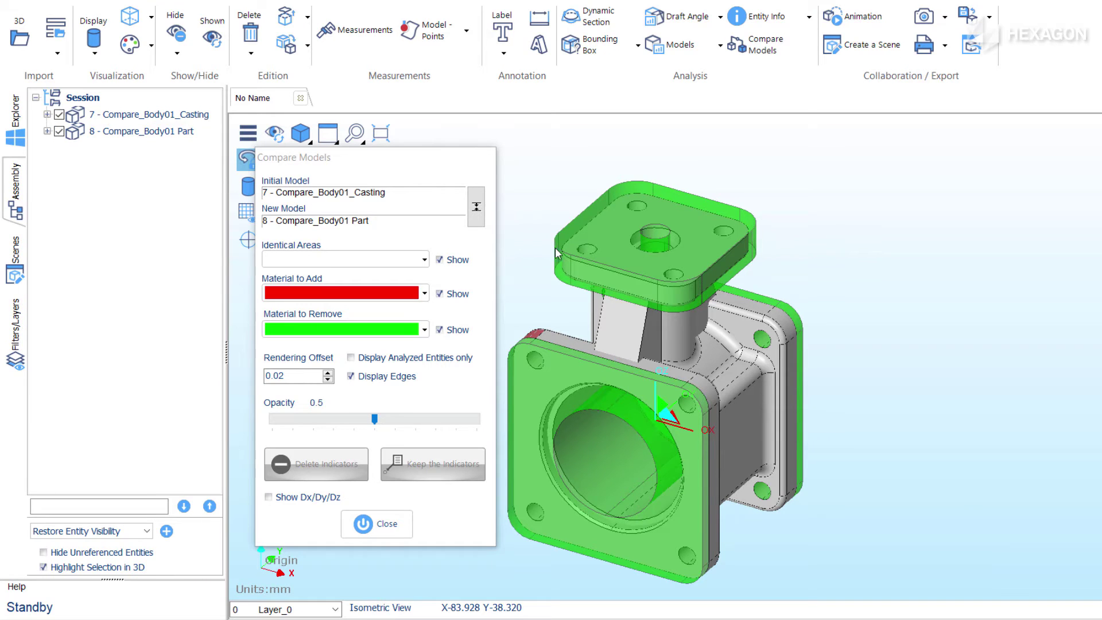
click(476, 209)
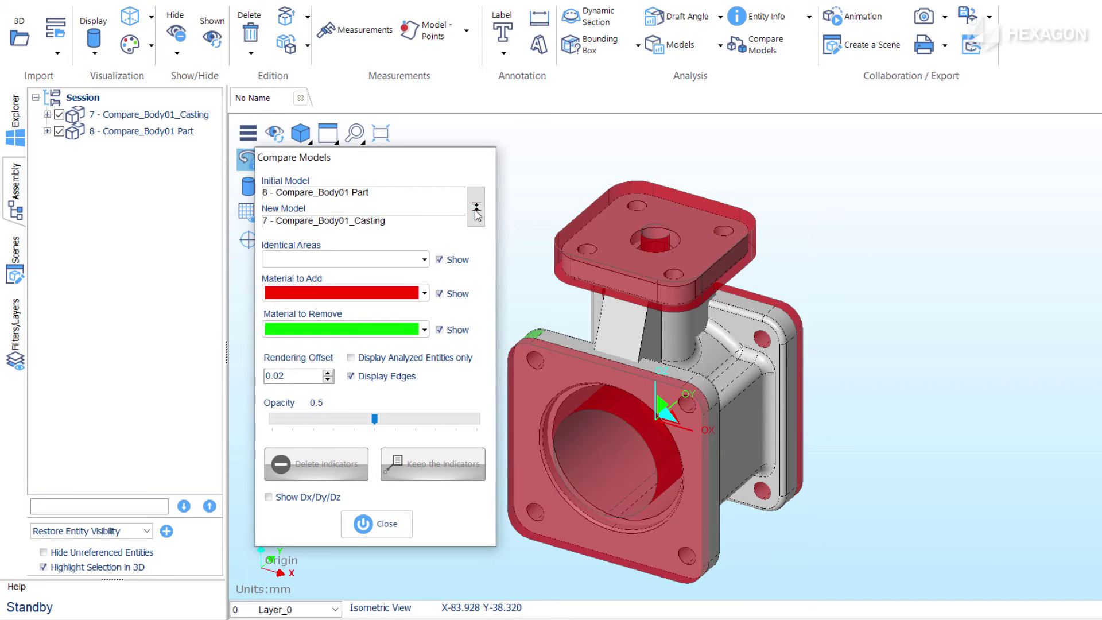
click(475, 213)
click(425, 293)
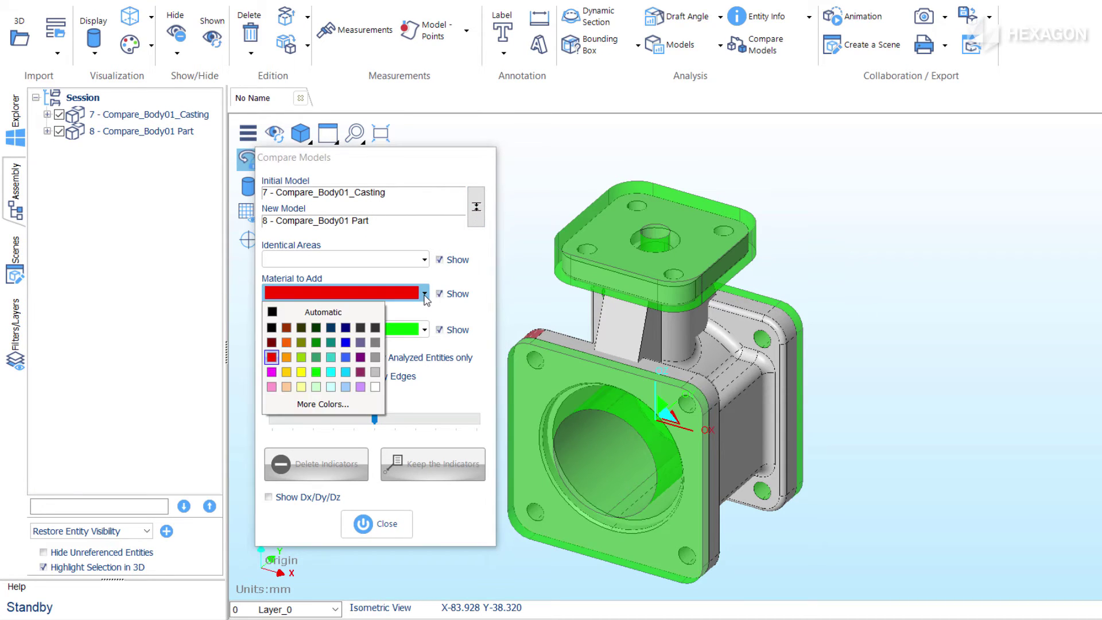
click(432, 312)
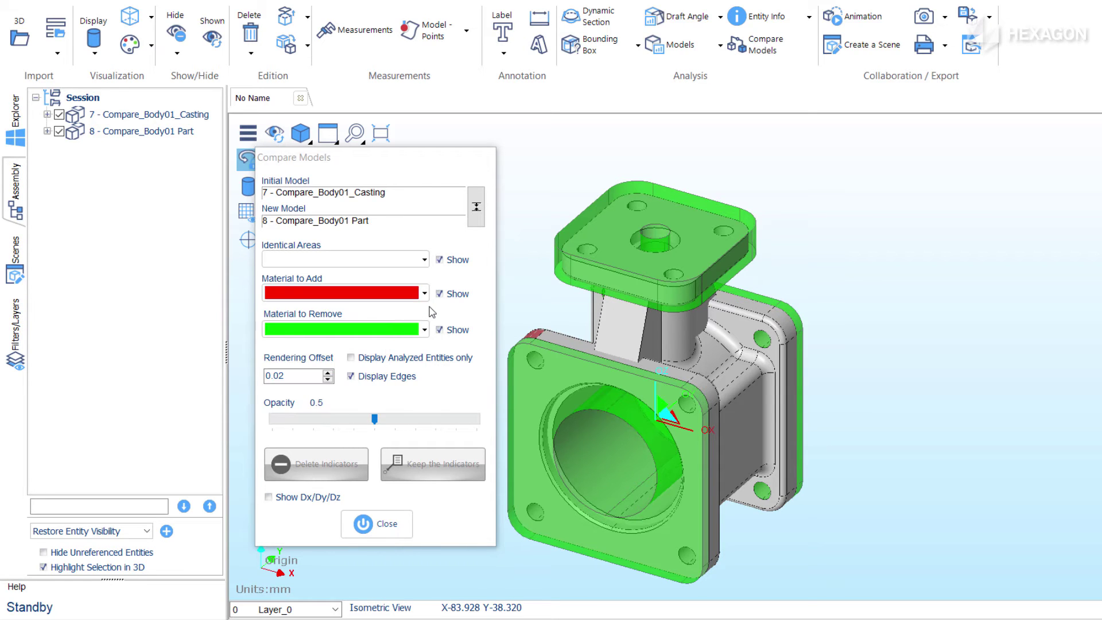
- Add surplus-material distance indicators on the top flange's side and bore, the two large flanges' faces and edge, and the main bore
click(725, 260)
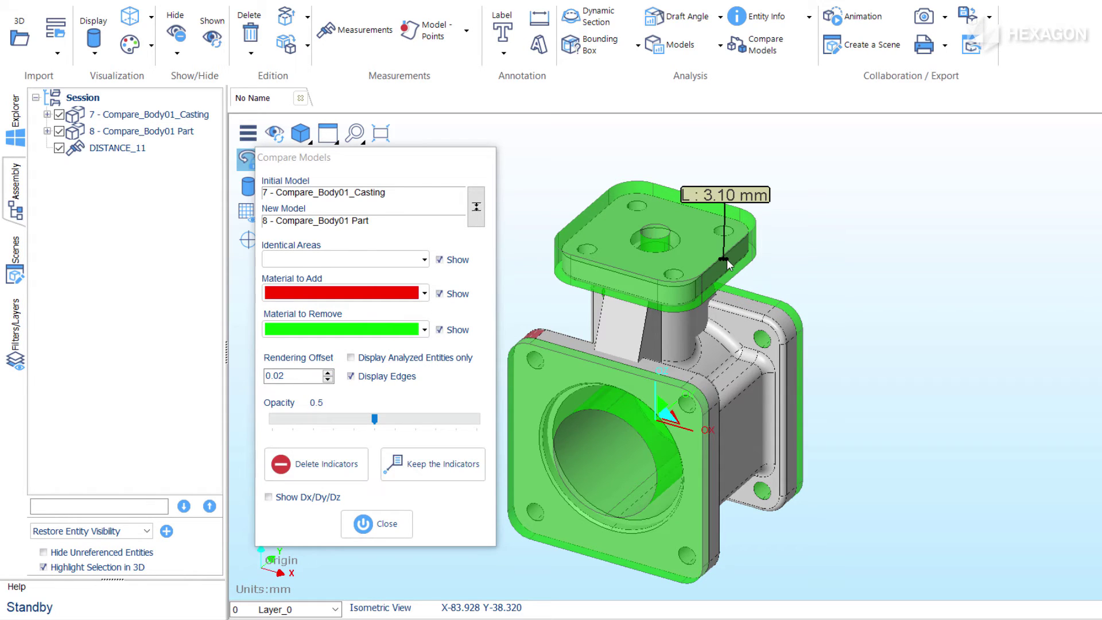
click(666, 240)
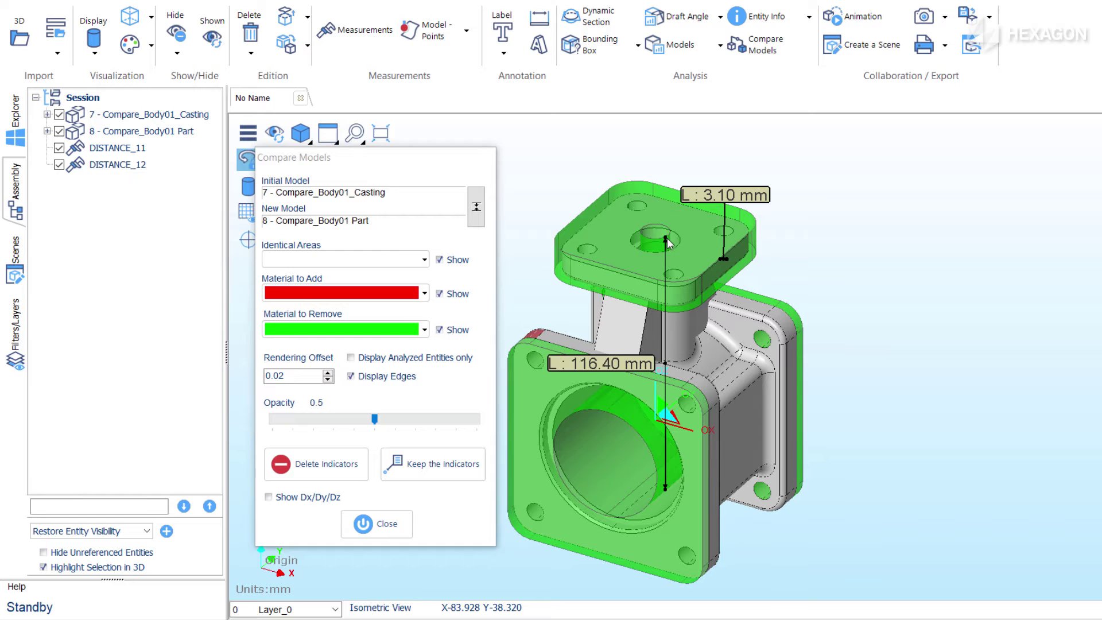
middle_drag(680, 300, 657, 325)
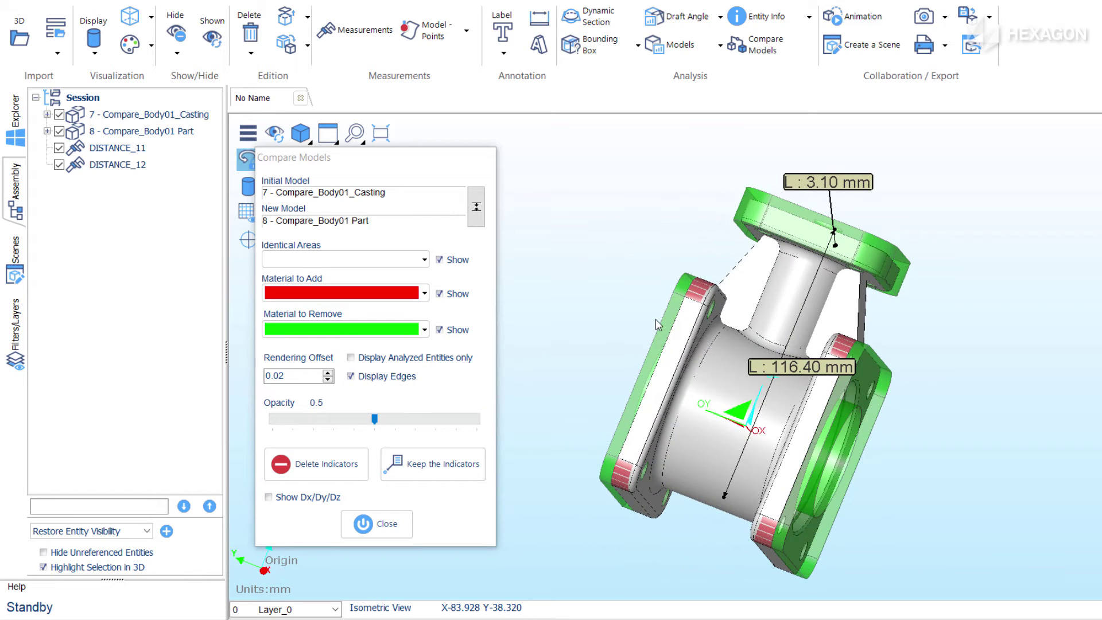
click(666, 332)
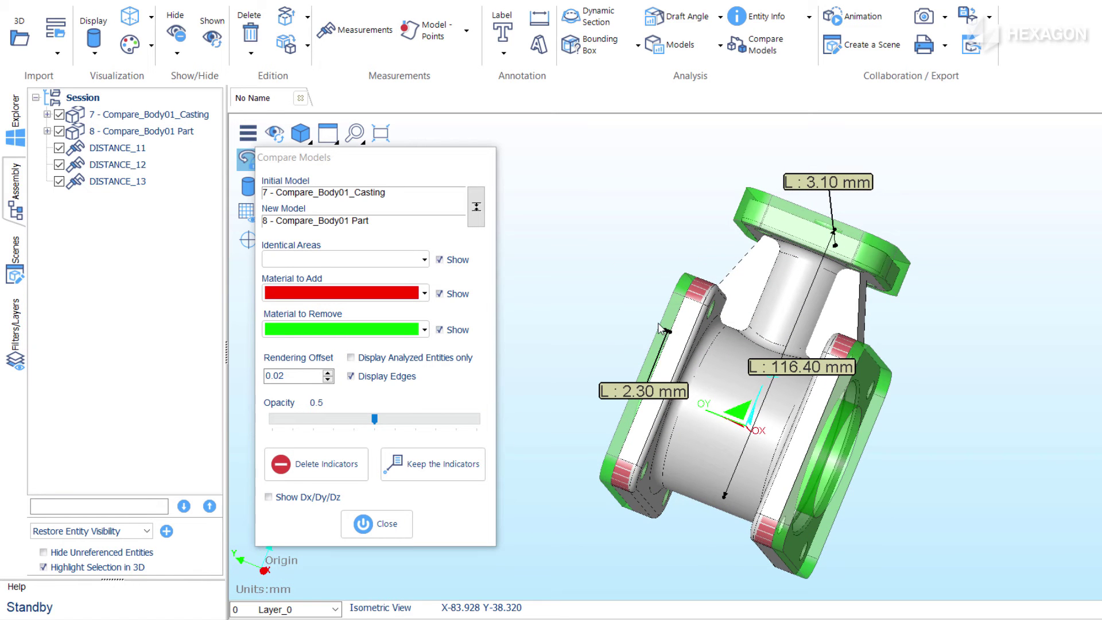
click(810, 472)
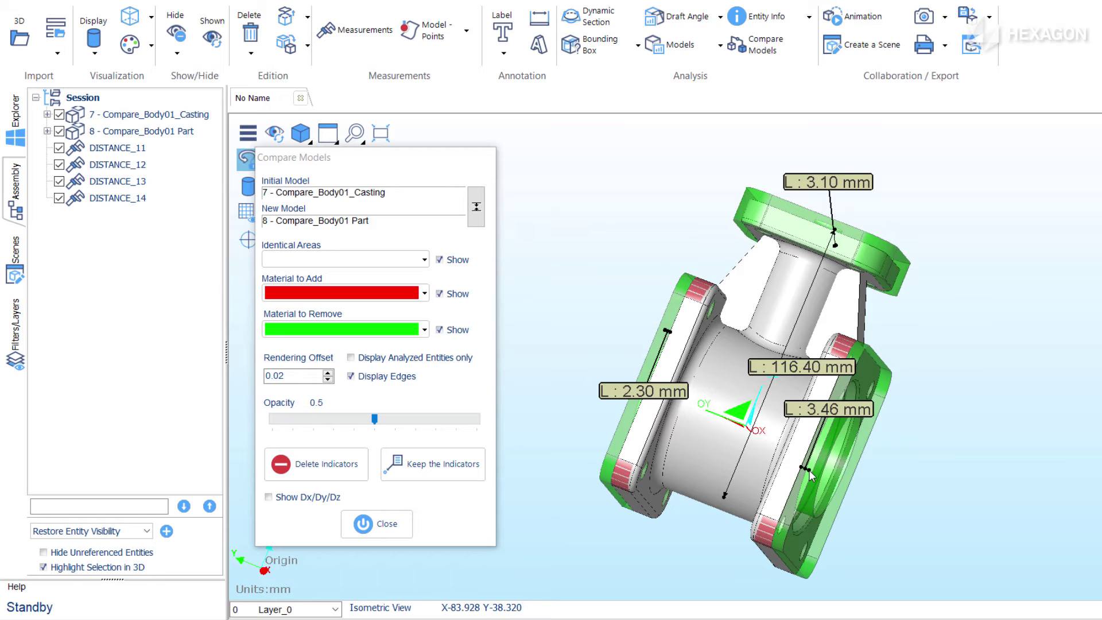
click(604, 480)
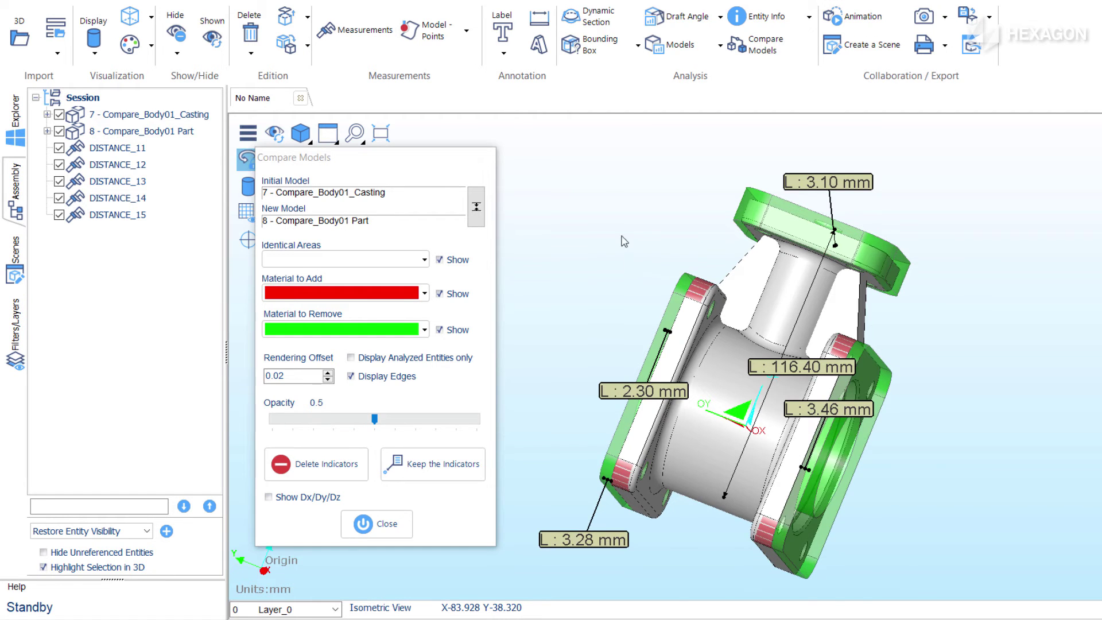
middle_drag(625, 241, 694, 269)
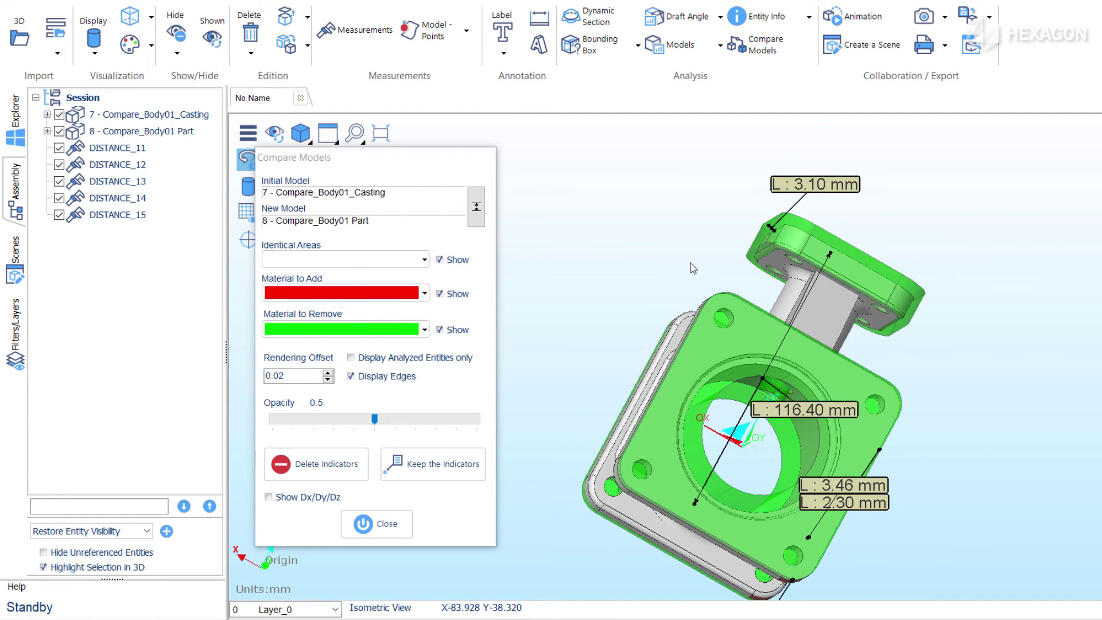
click(735, 385)
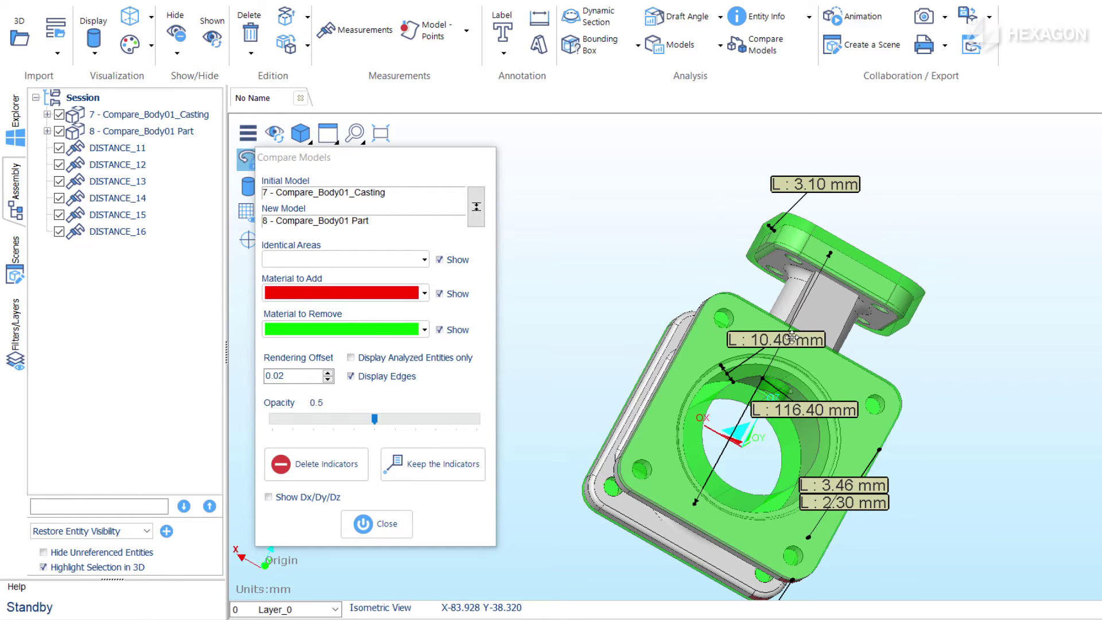
- Spread the overlapping distance labels into the empty space around the compared body so each one is readable
drag(809, 352, 678, 247)
drag(815, 184, 752, 204)
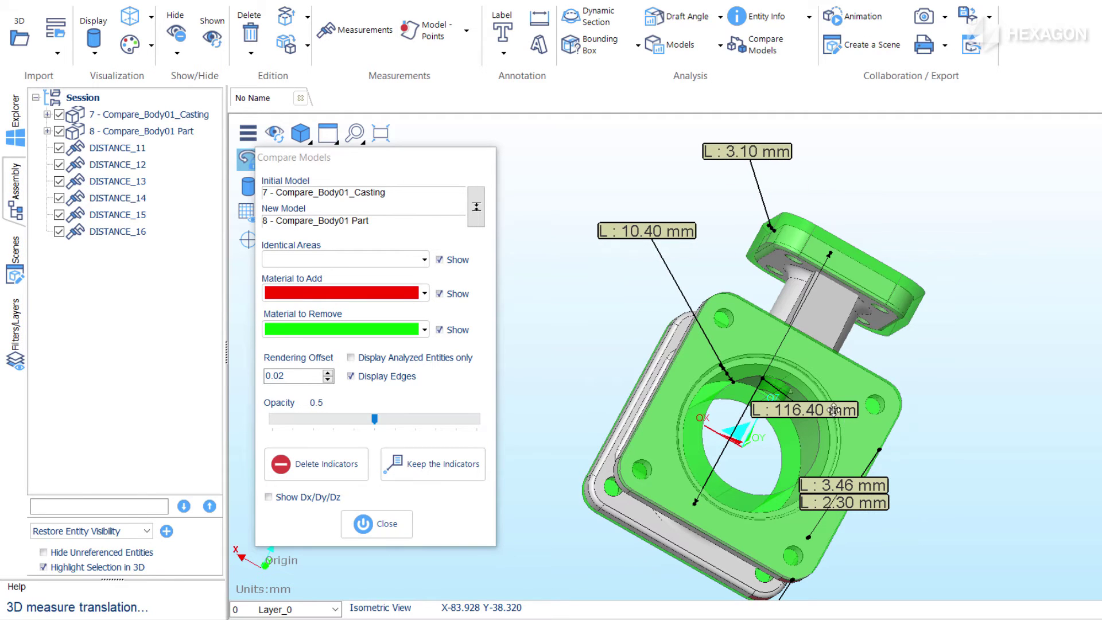
drag(833, 409, 947, 346)
drag(866, 485, 1009, 528)
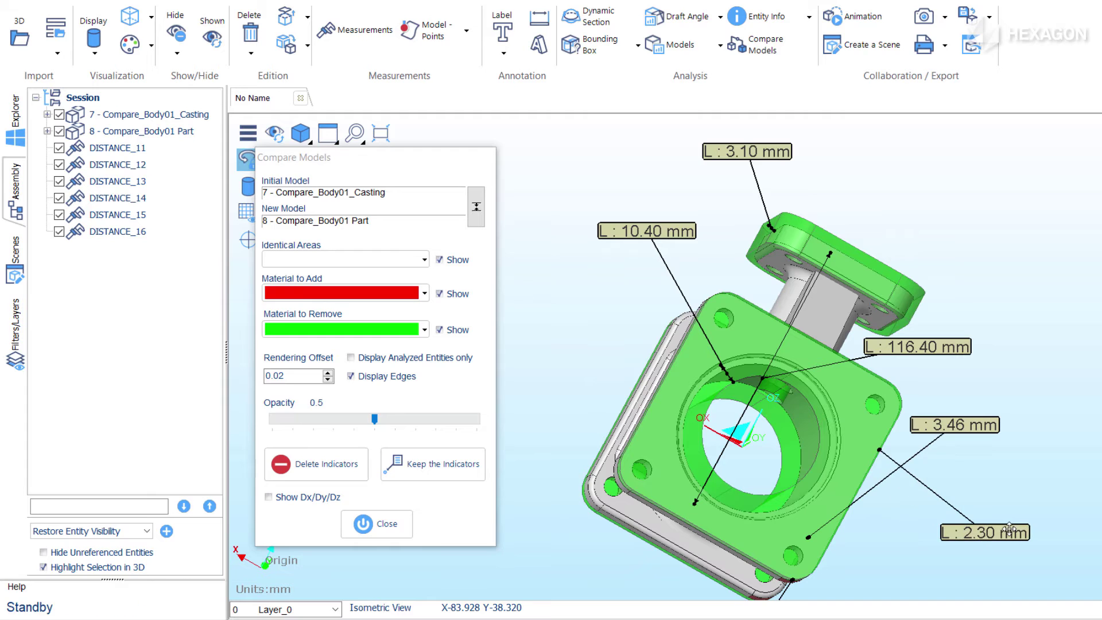
drag(419, 161, 491, 159)
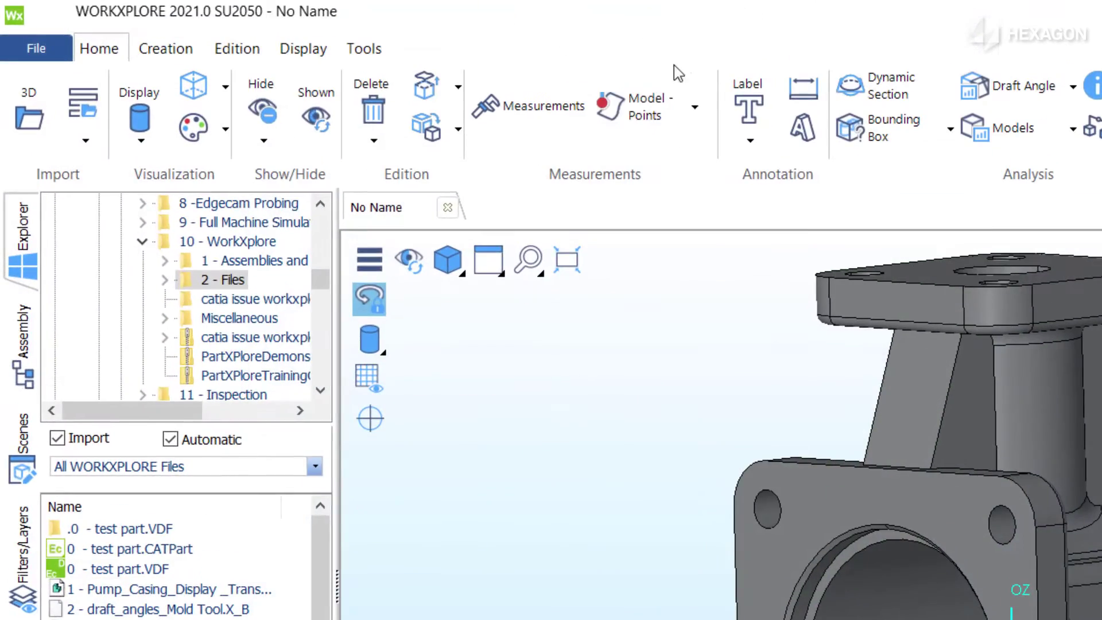
- Measure between the axes of the front flange's two upper bolt holes with a two-entity measurement, placing the dimension below them
click(562, 113)
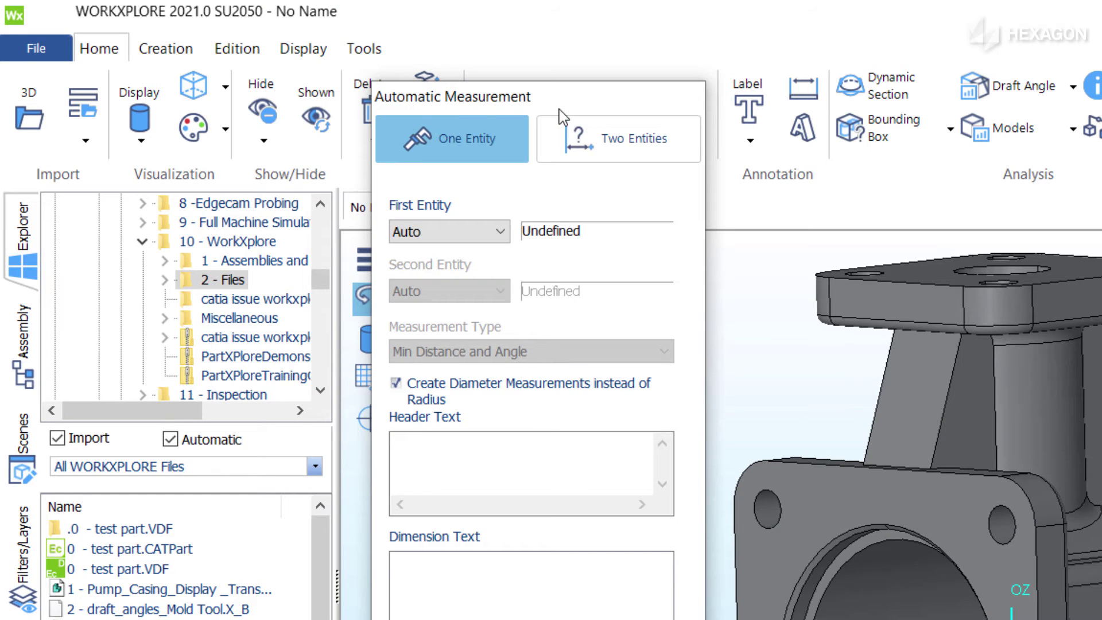
click(601, 143)
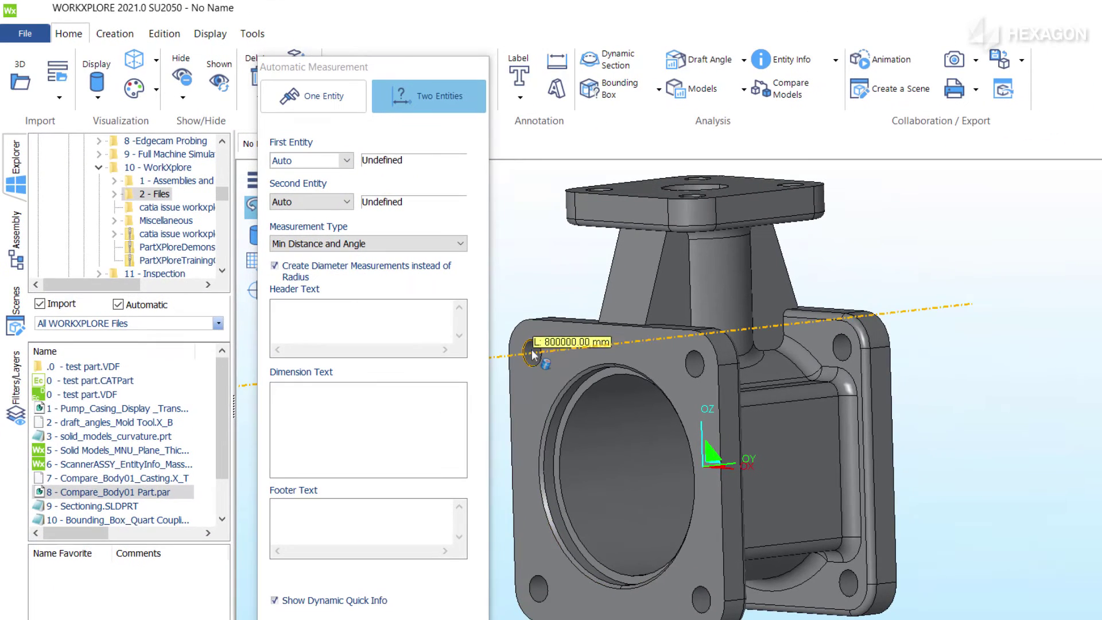
click(767, 506)
click(707, 376)
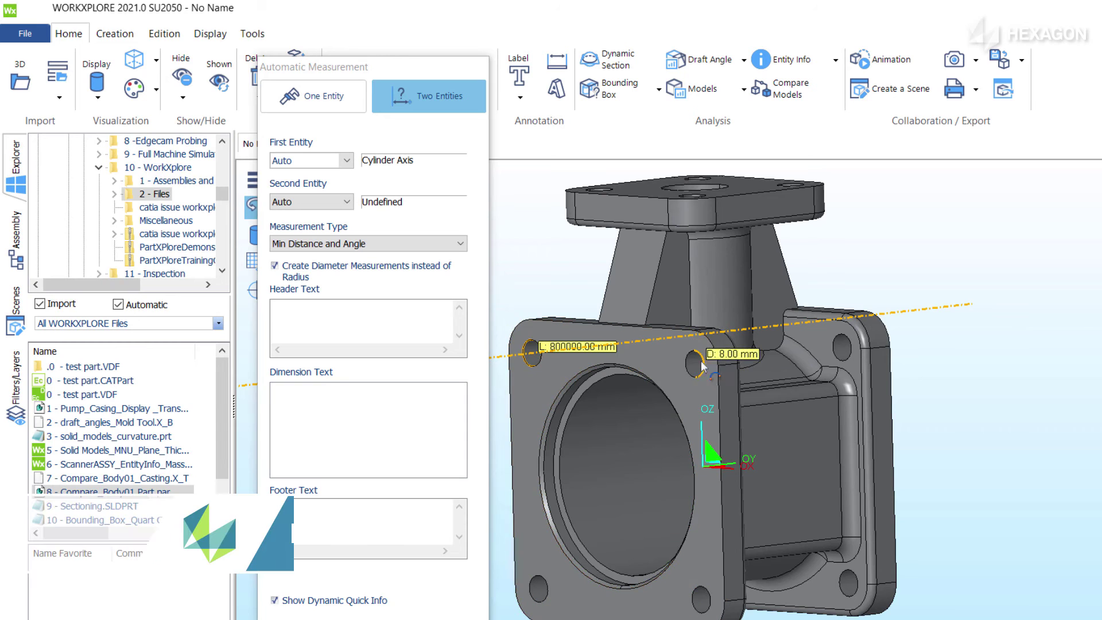
drag(653, 363, 587, 516)
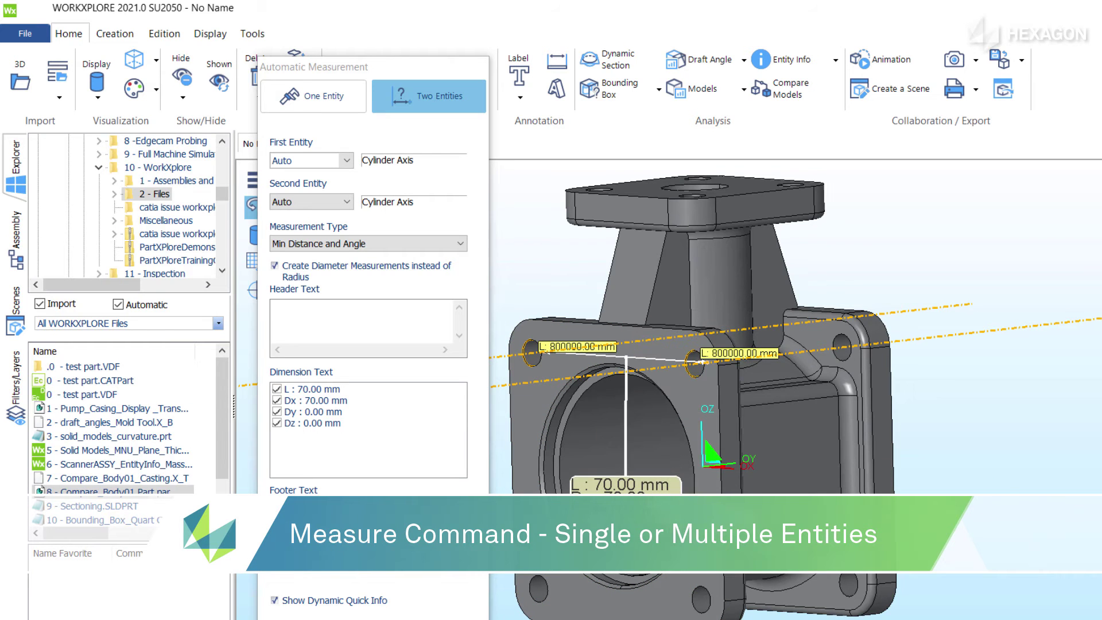
- Measure between the facing vertical edges of the front and rear flanges, placing the dimension in the empty space beside the part
click(893, 453)
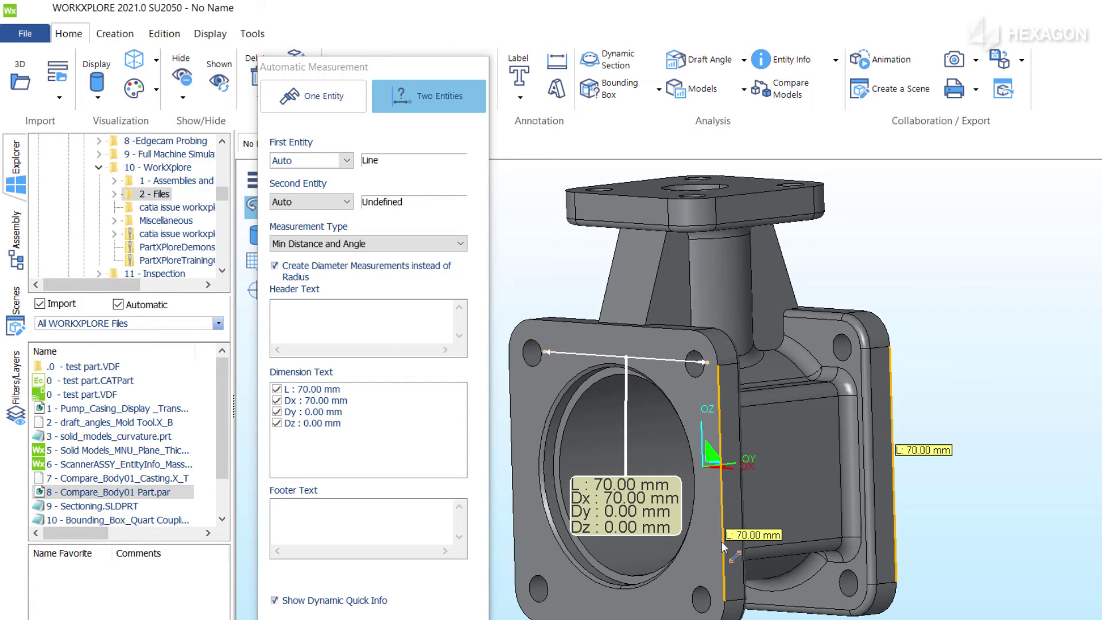
click(720, 542)
drag(814, 528, 1048, 470)
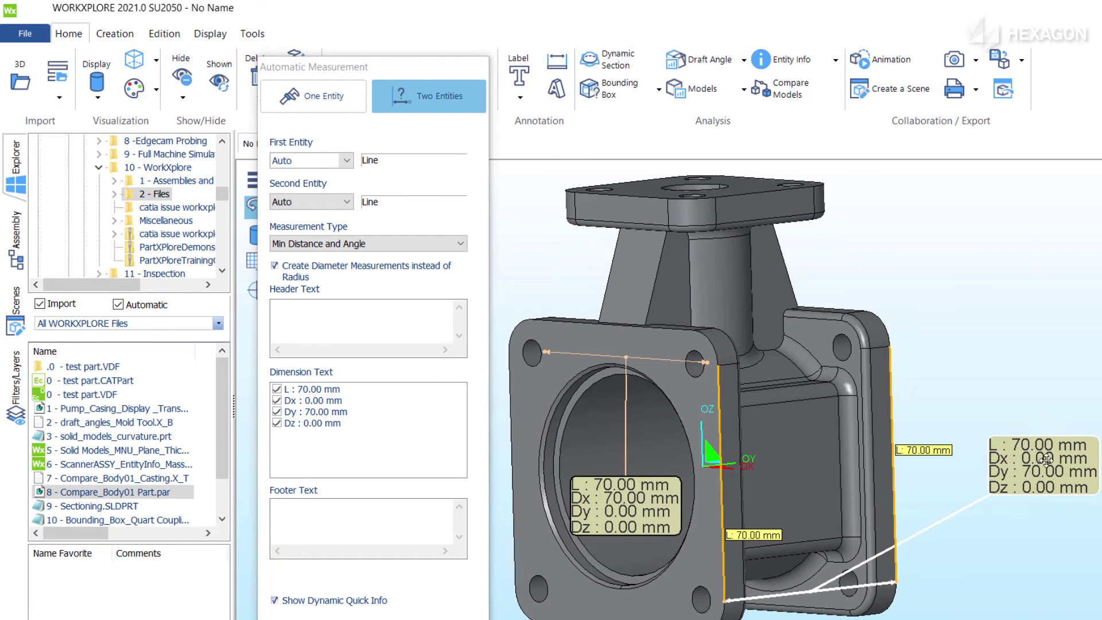
- Measure the cylindrical neck face as a single entity and place its label in the empty space beside the neck
click(329, 111)
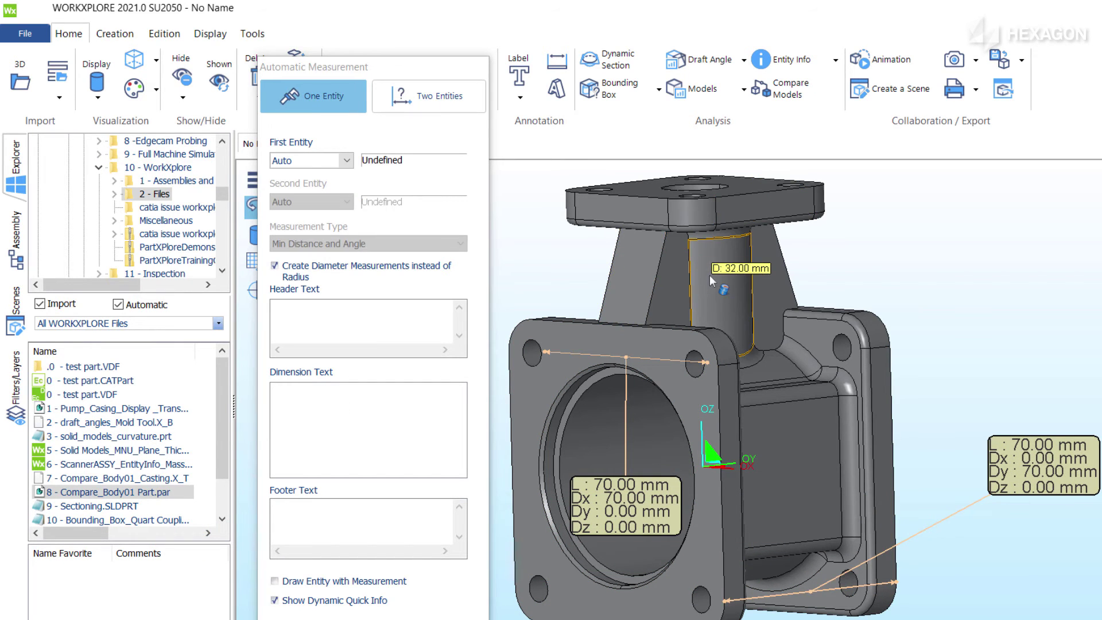
click(709, 274)
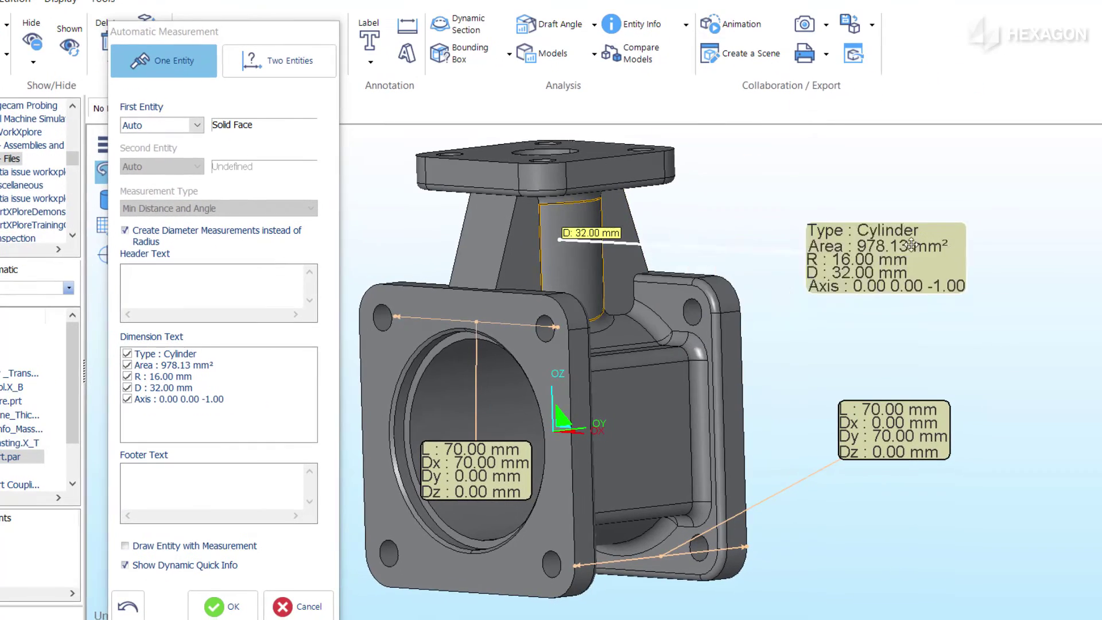
drag(912, 245, 942, 221)
- Measure the top flange's upper planar face as a single entity and place its label above the part
middle_drag(757, 233, 862, 400)
click(698, 266)
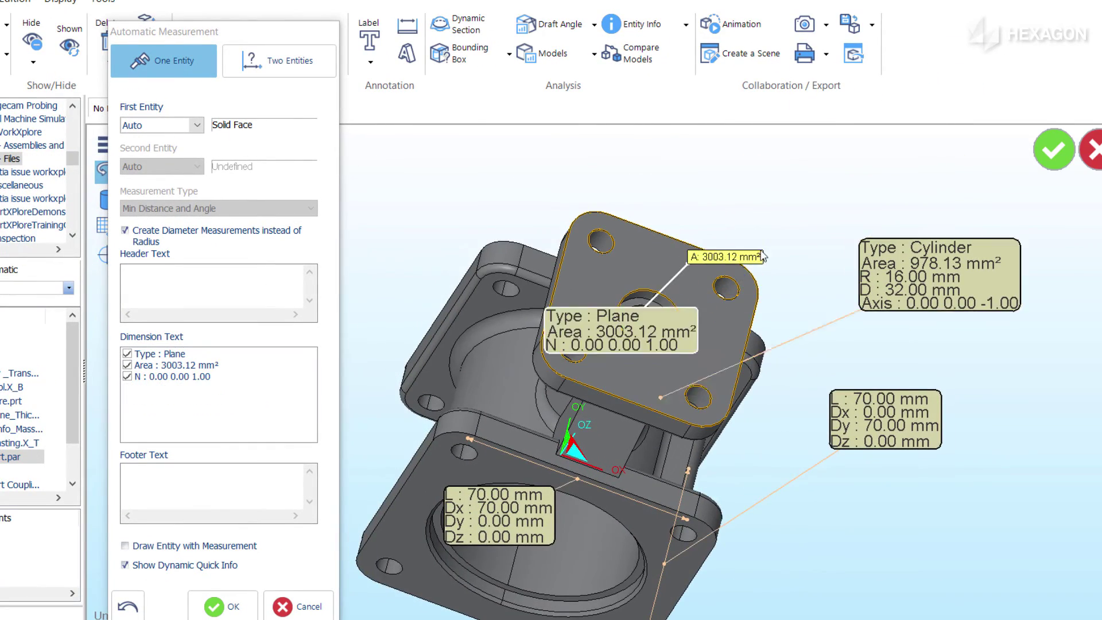
middle_drag(761, 254, 749, 295)
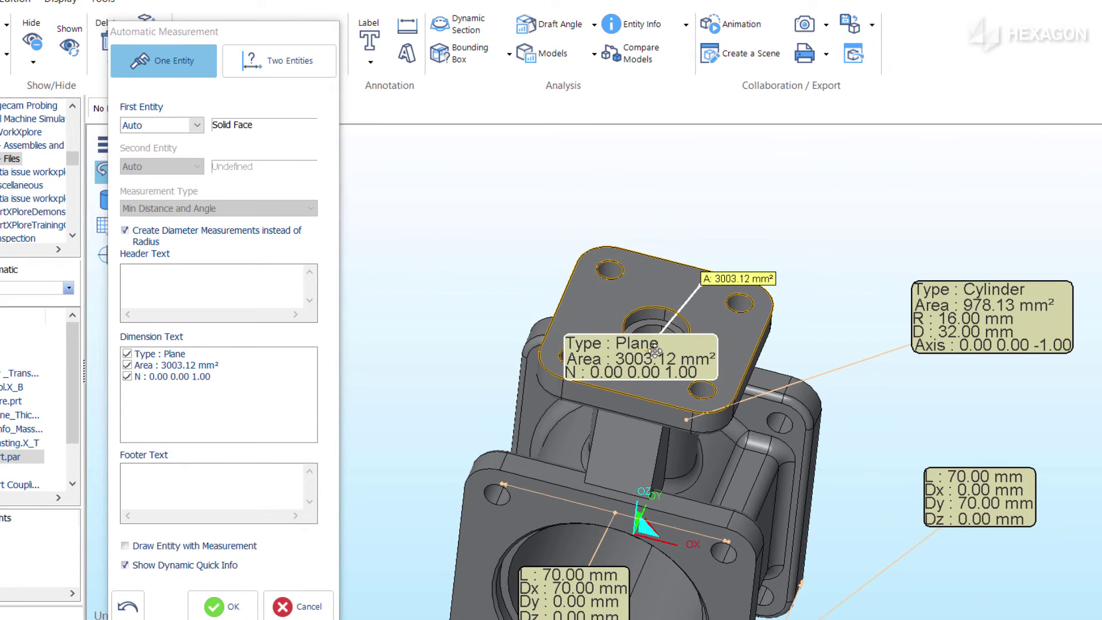
drag(655, 350, 646, 155)
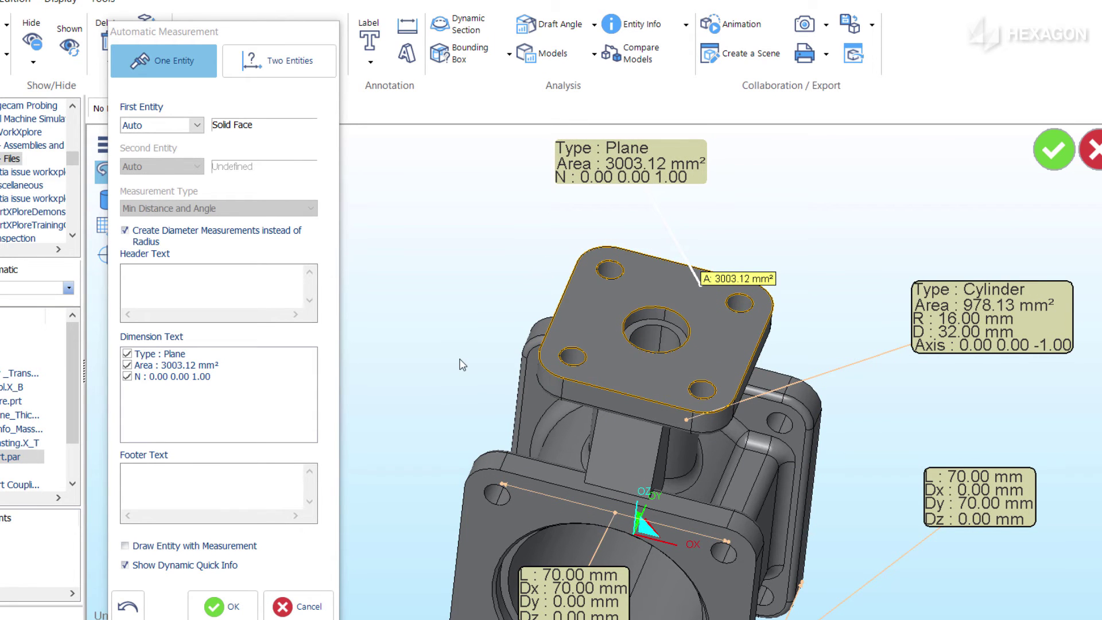
middle_drag(460, 336, 448, 253)
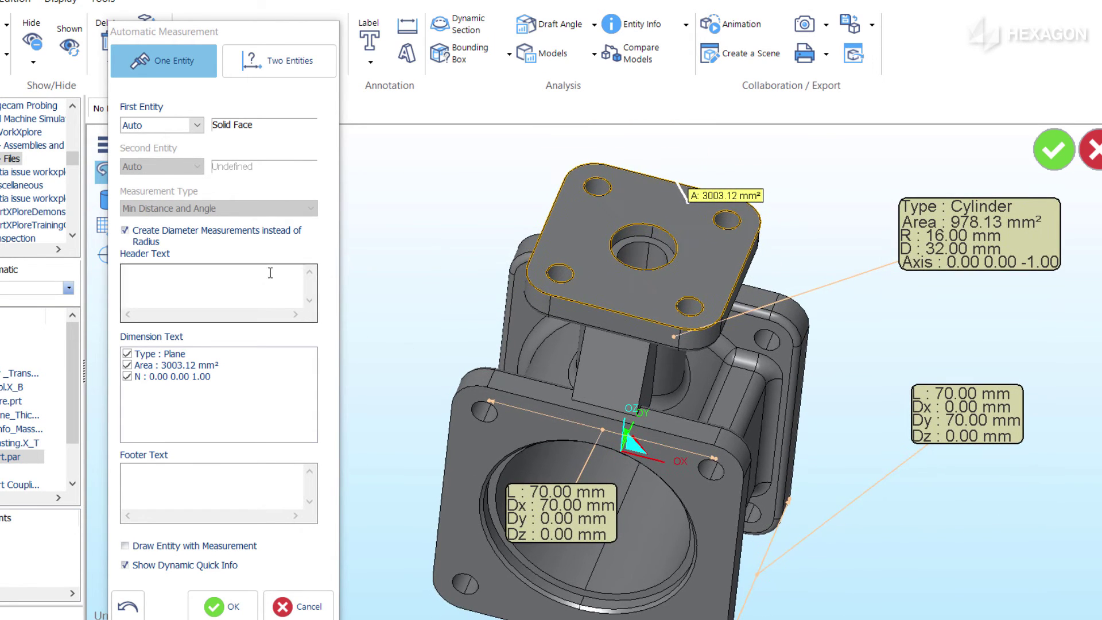
- Measure across the top flange from its straight edge to the opposite edge's midpoint, place the dimension off the part, and accept the measurements
click(275, 60)
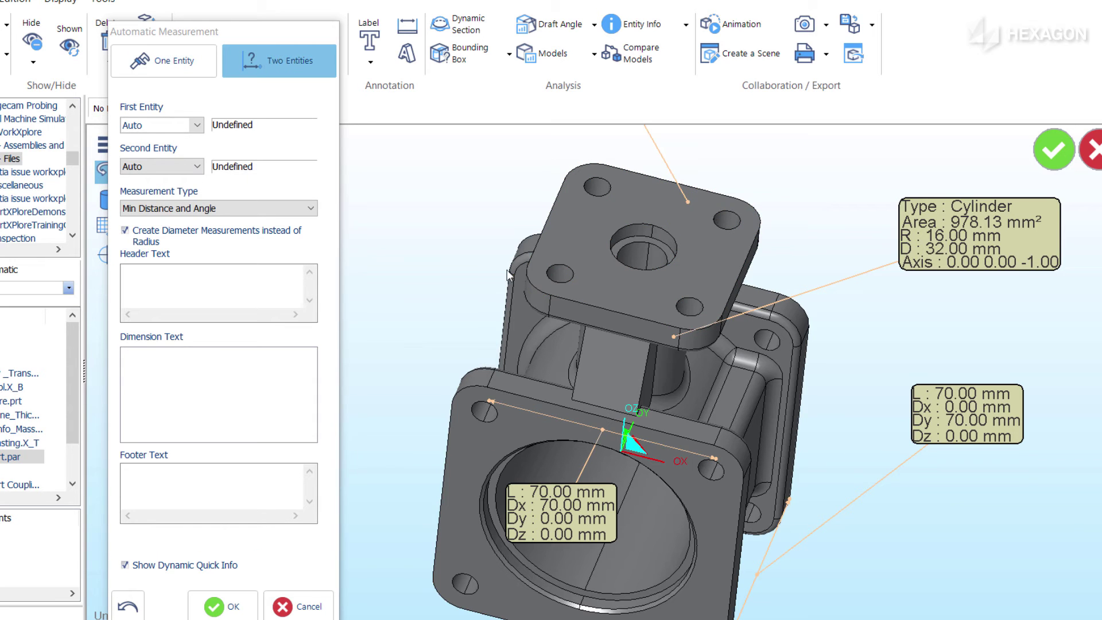
click(743, 277)
click(548, 228)
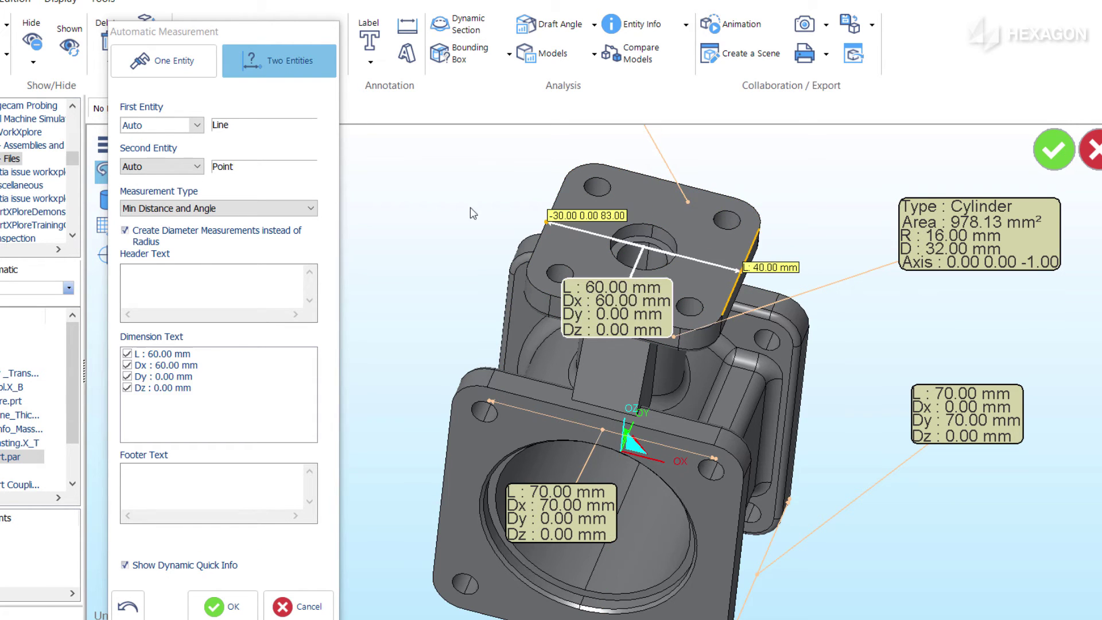
drag(593, 288, 421, 159)
click(223, 607)
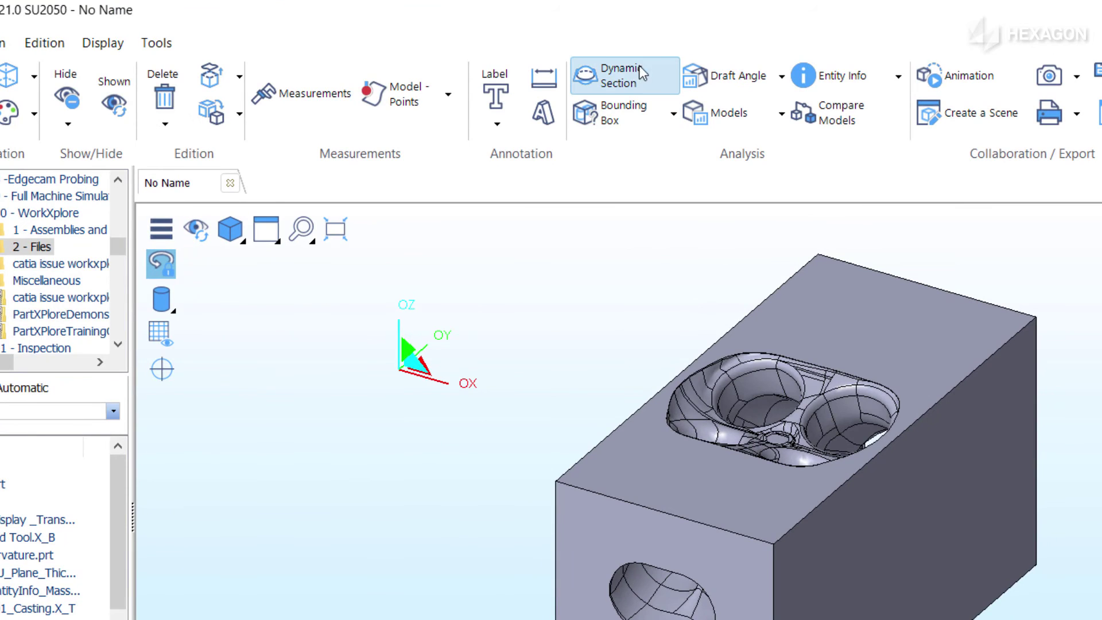
- Start a dynamic section of the block and tilt the cut plane using rotations A, B and C
click(604, 77)
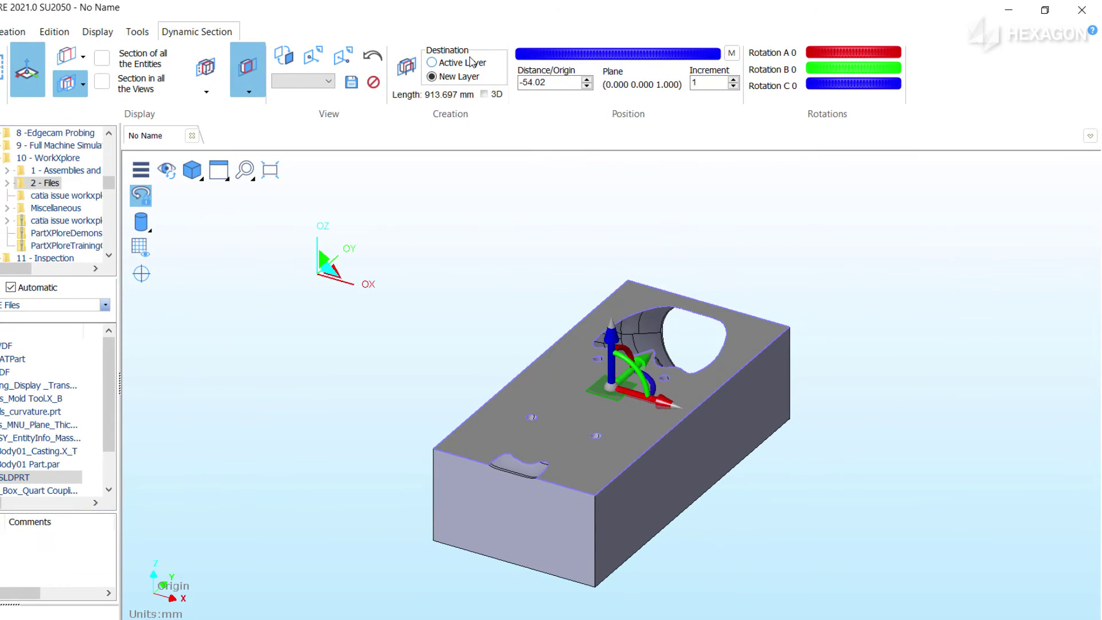
scroll(846, 52, up, 7)
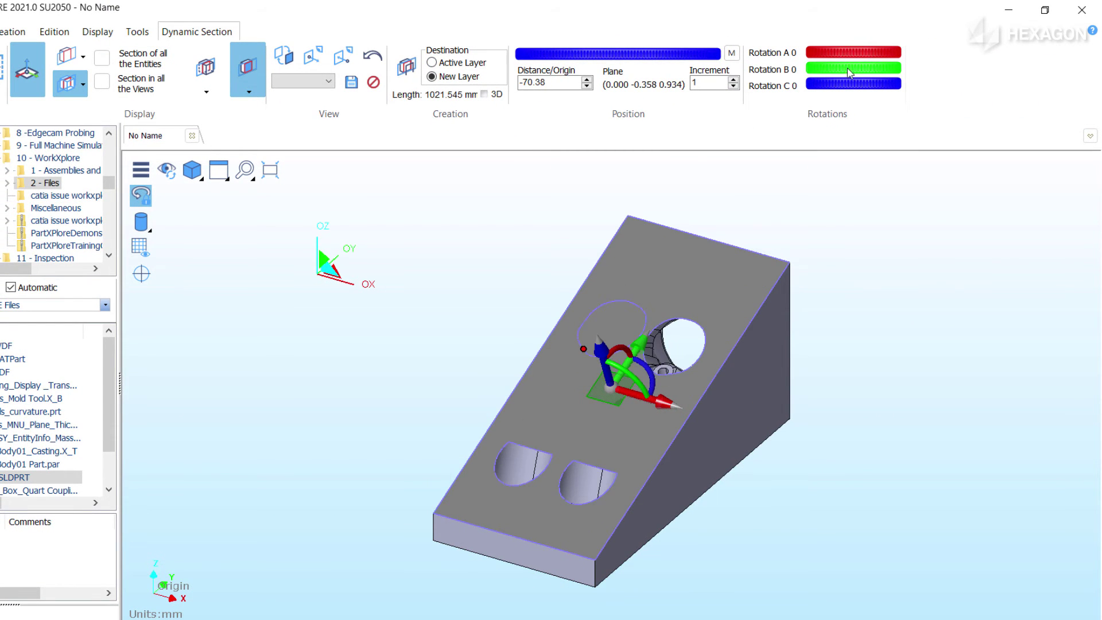
scroll(848, 70, up, 6)
scroll(846, 88, up, 2)
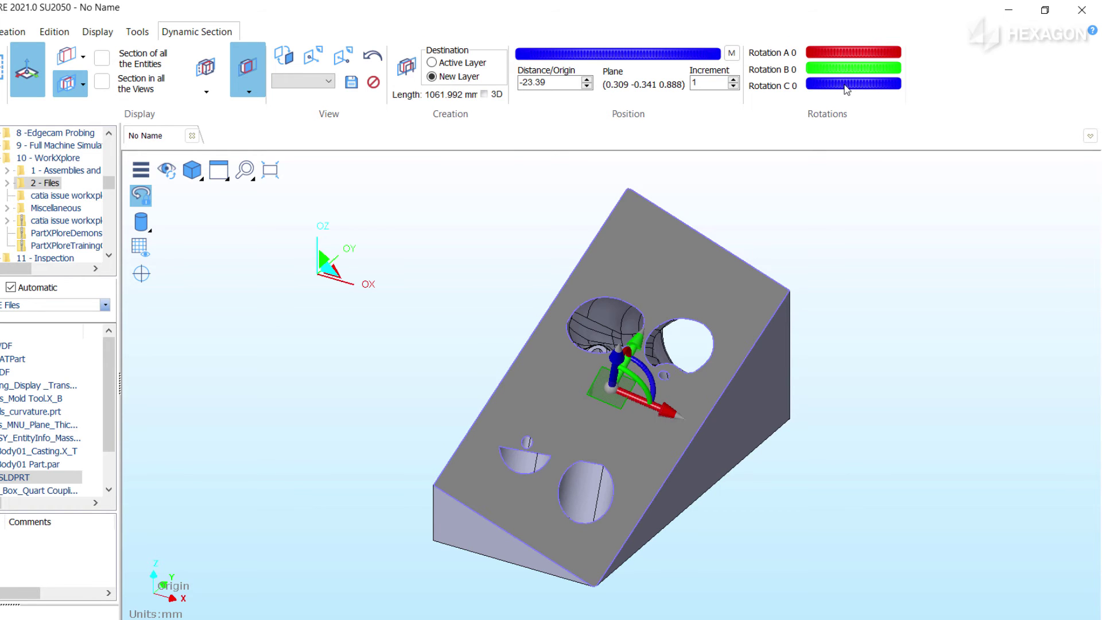
scroll(846, 73, up, 3)
- Reposition and tilt the cut plane further to orientation (0.500 -0.549 0.670) at distance 10.68
mouse_move(691, 56)
mouse_down()
mouse_move(673, 57)
mouse_move(684, 58)
mouse_up()
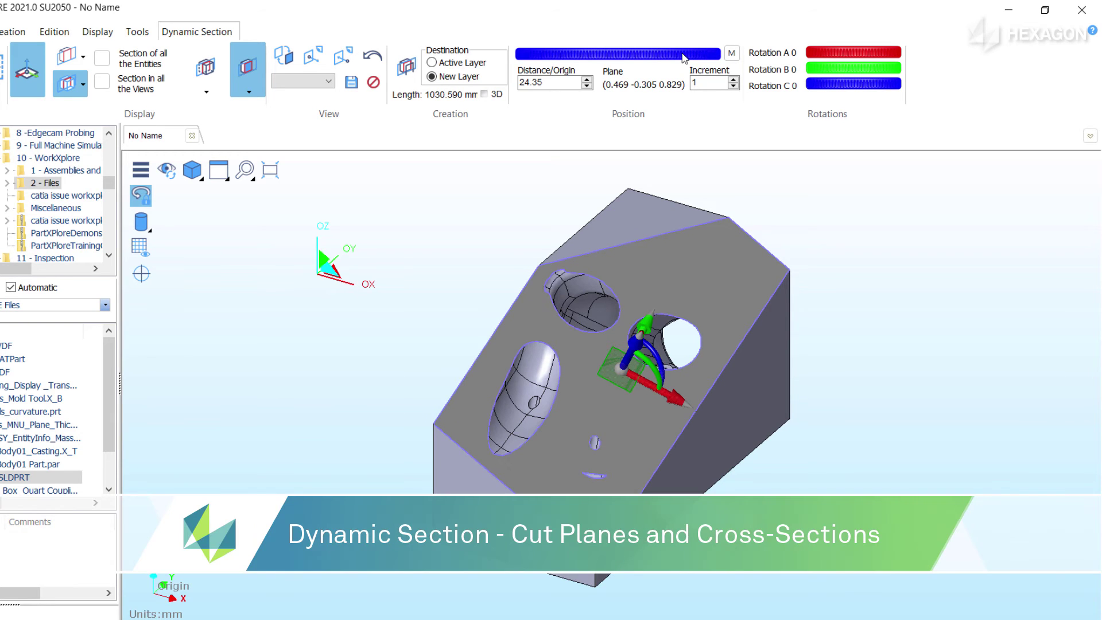
drag(684, 57, 700, 51)
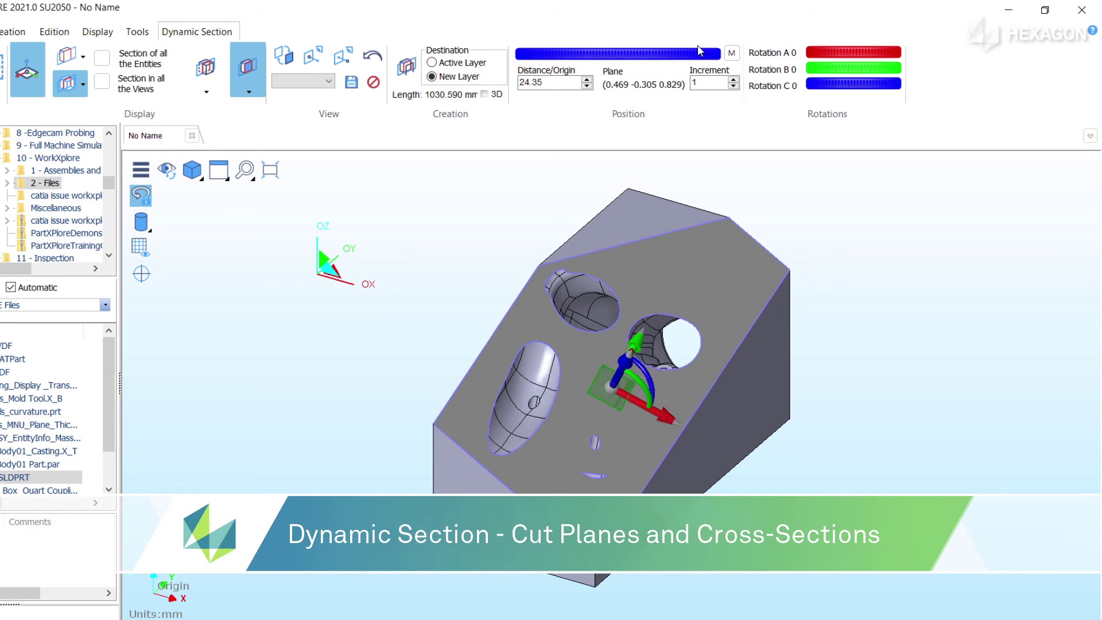
mouse_move(841, 49)
mouse_down()
mouse_move(867, 61)
mouse_move(834, 63)
mouse_up()
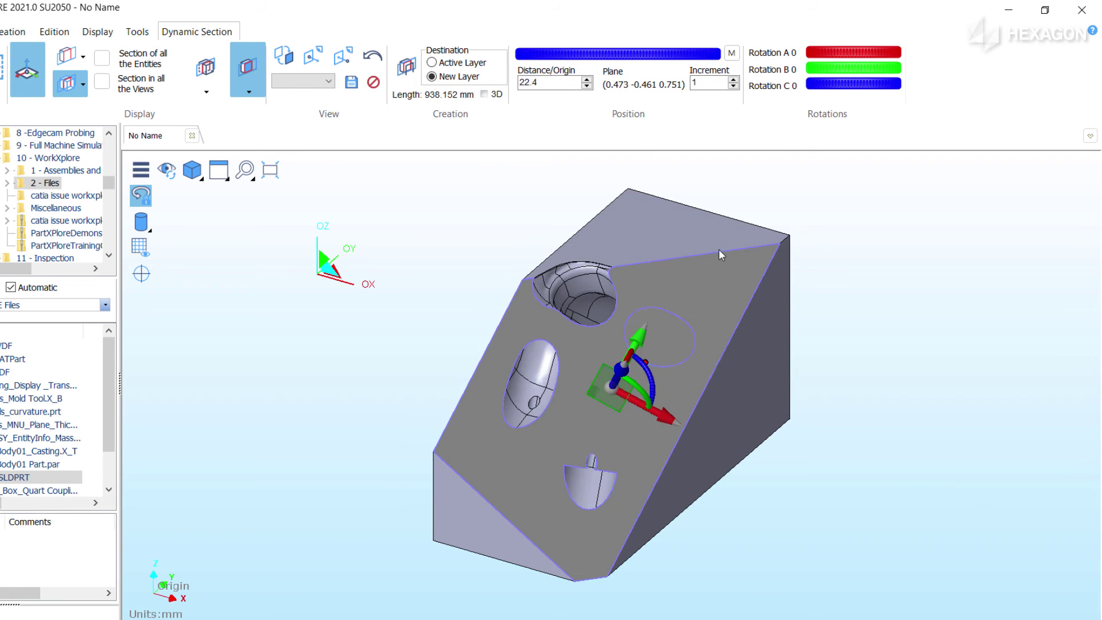
middle_drag(718, 249, 728, 411)
scroll(727, 406, up, 3)
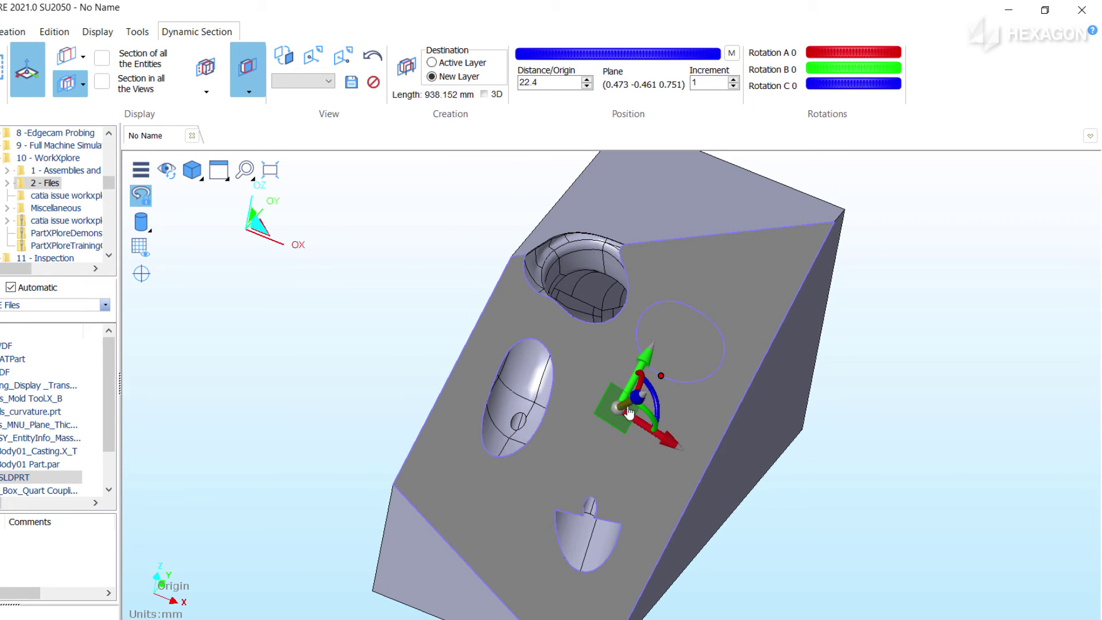
drag(628, 409, 622, 385)
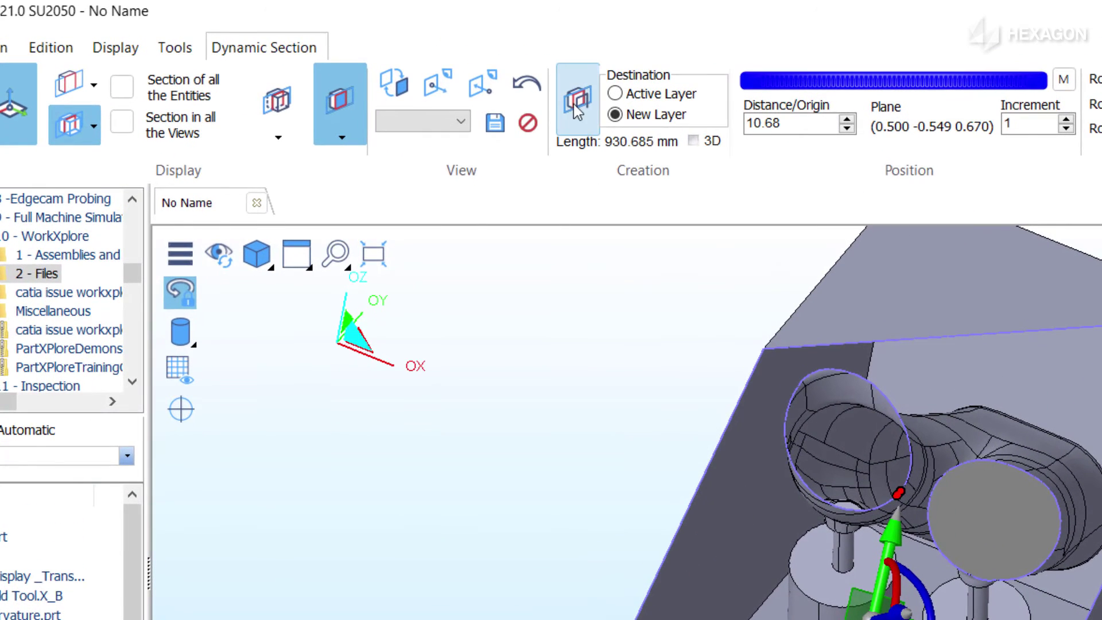
- Create section curves on new layers from the cut plane at distances 10.68 and 50.68
click(574, 104)
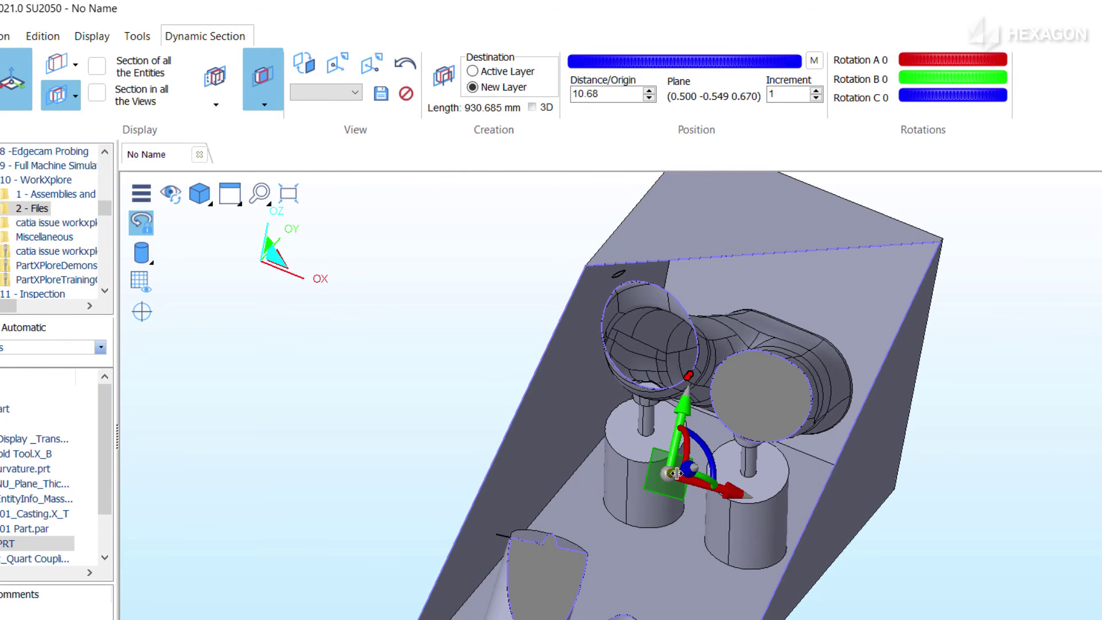
drag(677, 472, 715, 471)
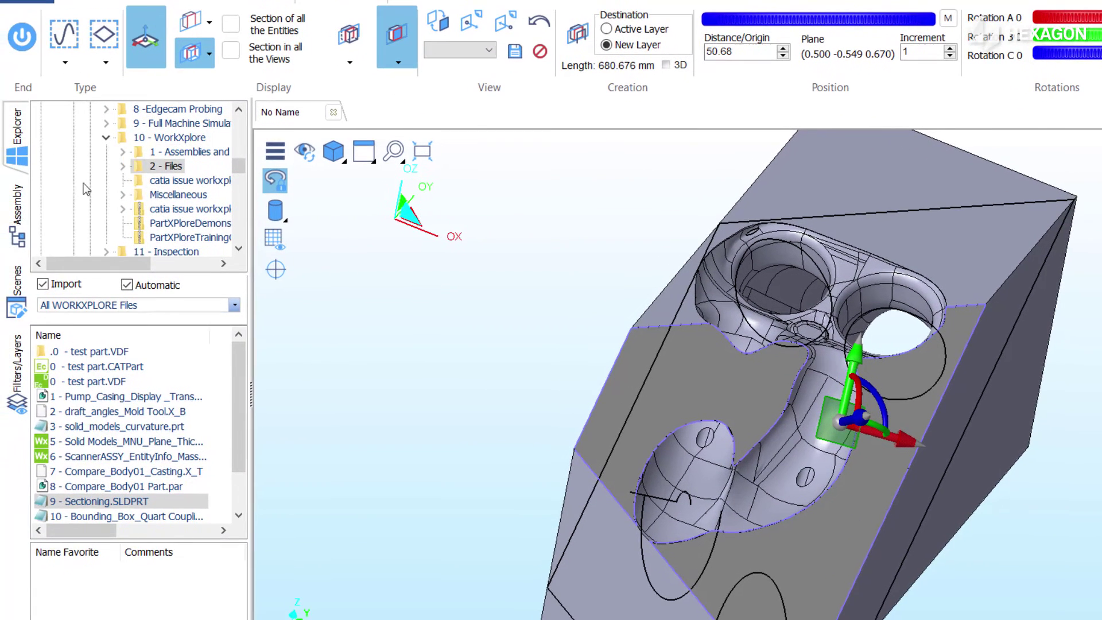
- Hide the 9 - Sectioning model in the assembly tree and turn off the filled section display, leaving only the section curves
click(17, 216)
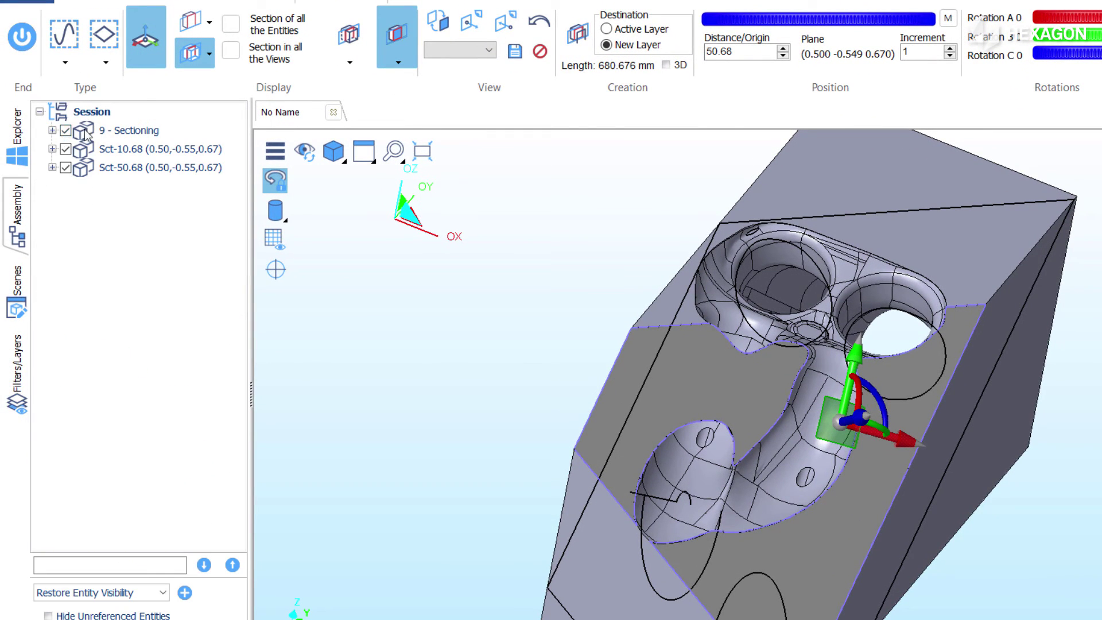
click(66, 132)
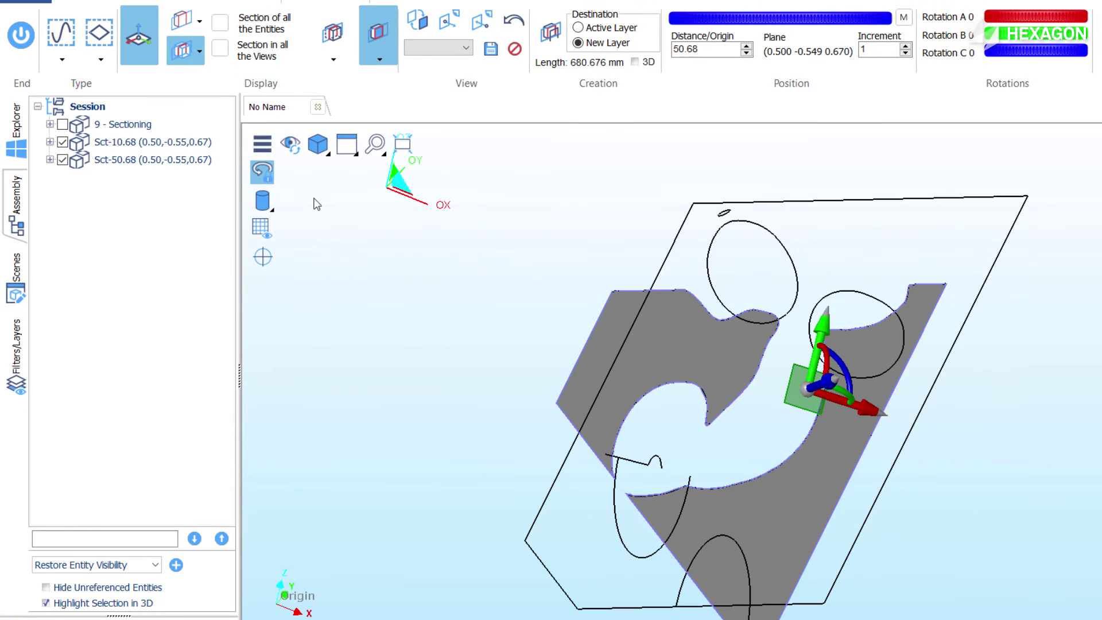
click(262, 171)
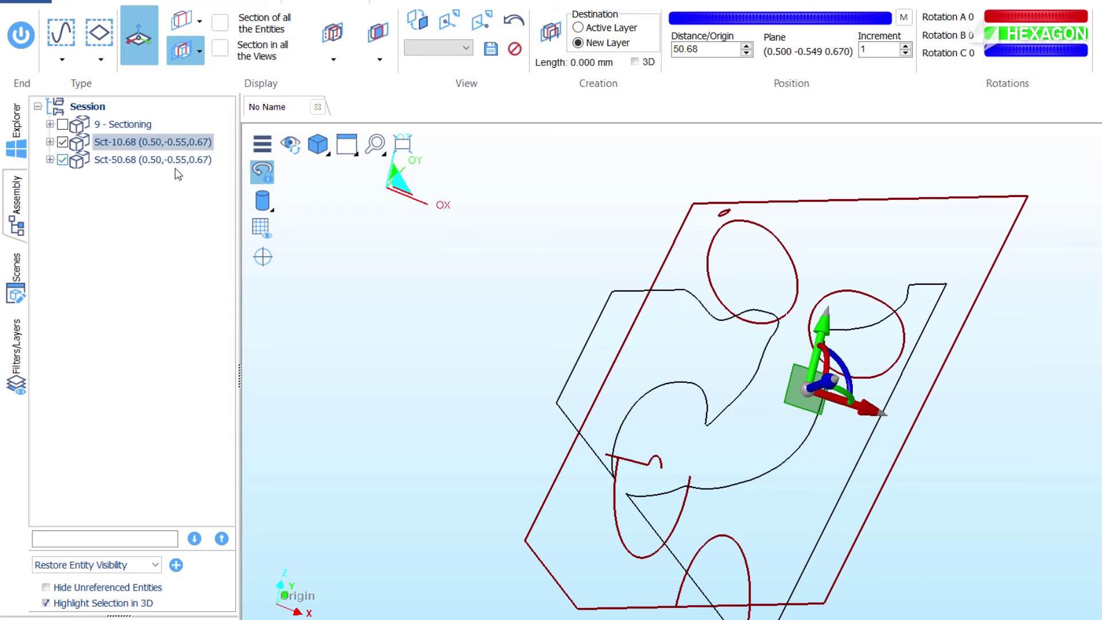
- Highlight the Sct-10.68 and Sct-50.68 section groups alternately and view the options available for Sct-50.68
click(176, 167)
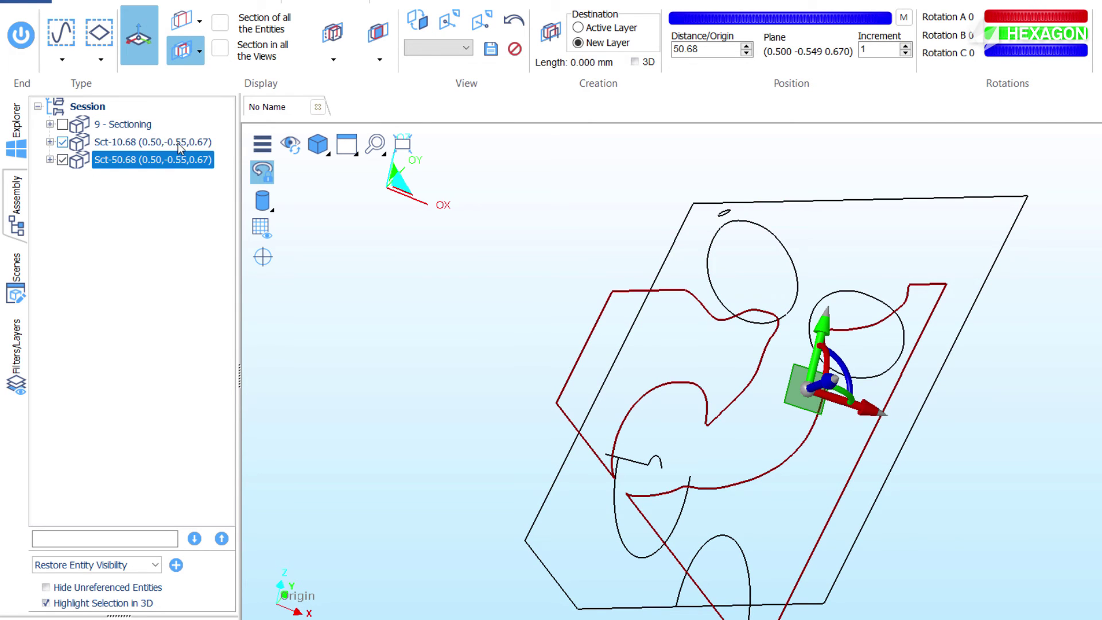
click(179, 147)
click(180, 165)
click(179, 143)
click(181, 161)
right_click(181, 163)
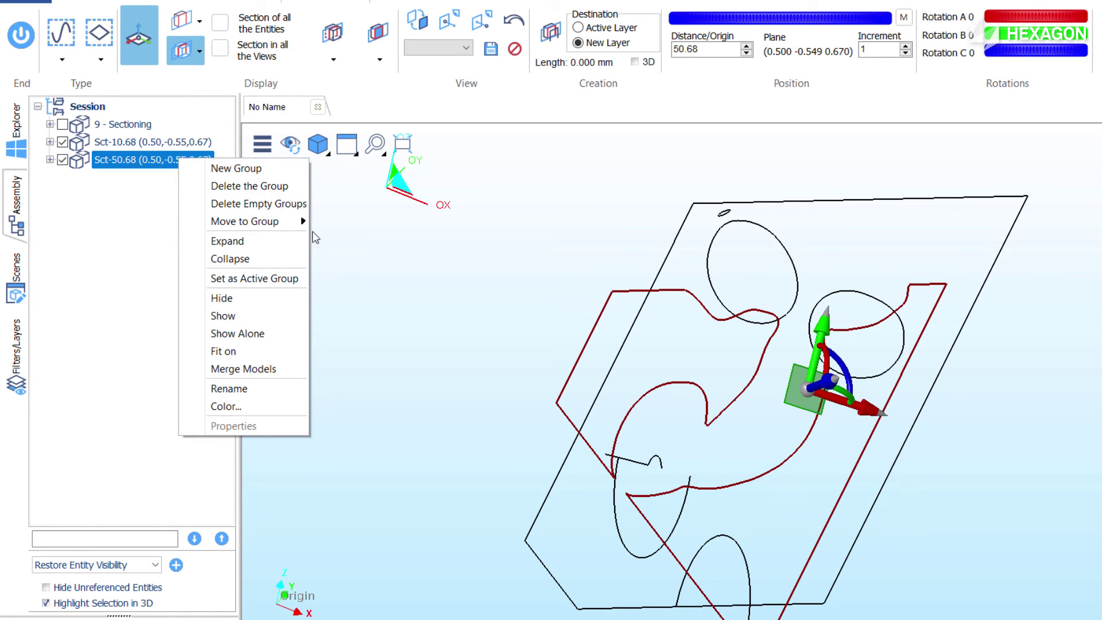
click(387, 275)
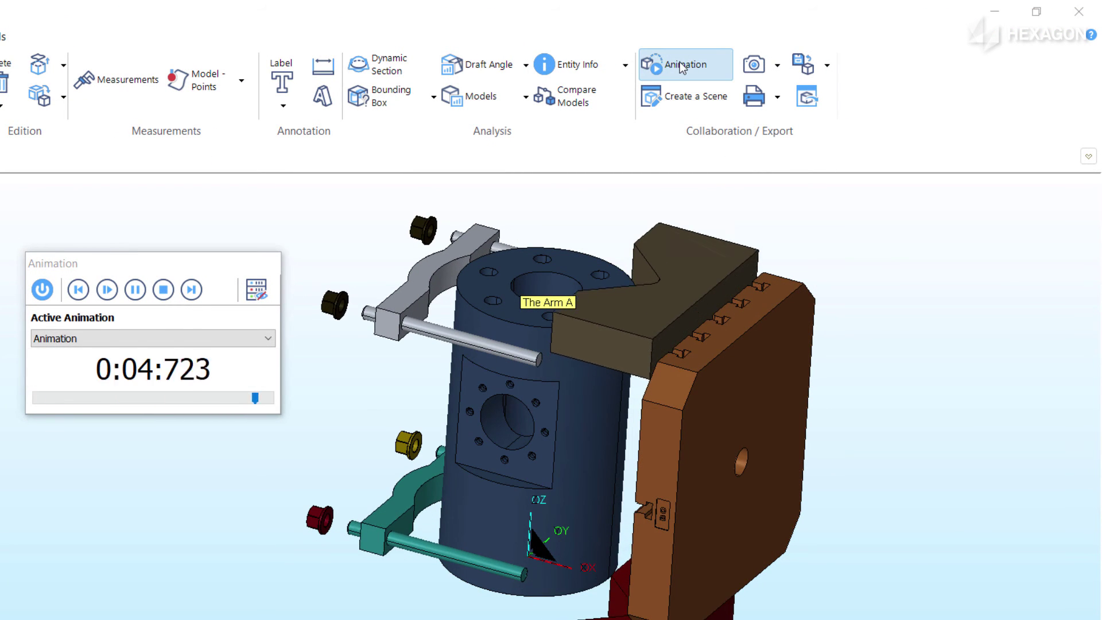
- Pause the assembly animation, open its timeline editor, and shift The Arm A's Move Up (1/2) movement to start just after 0:02:000
click(134, 289)
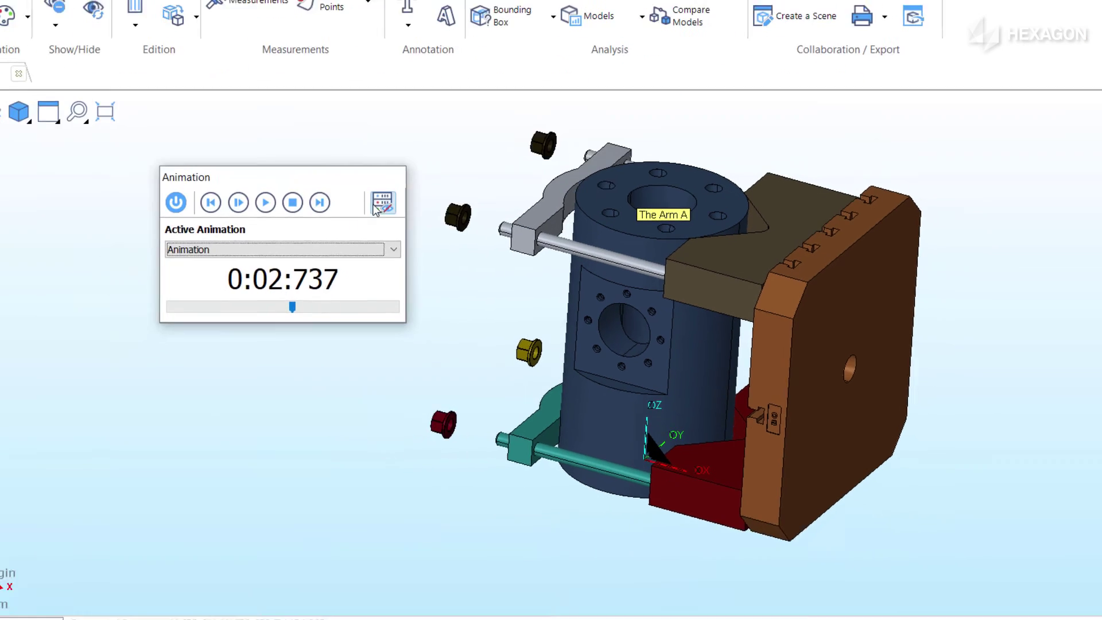
click(383, 203)
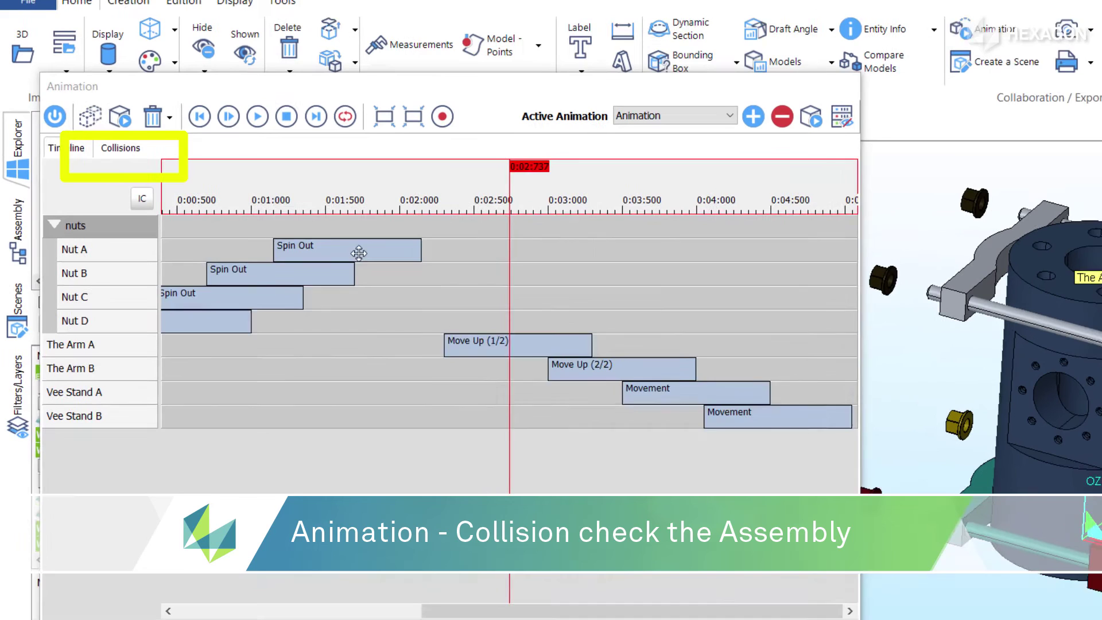
click(261, 253)
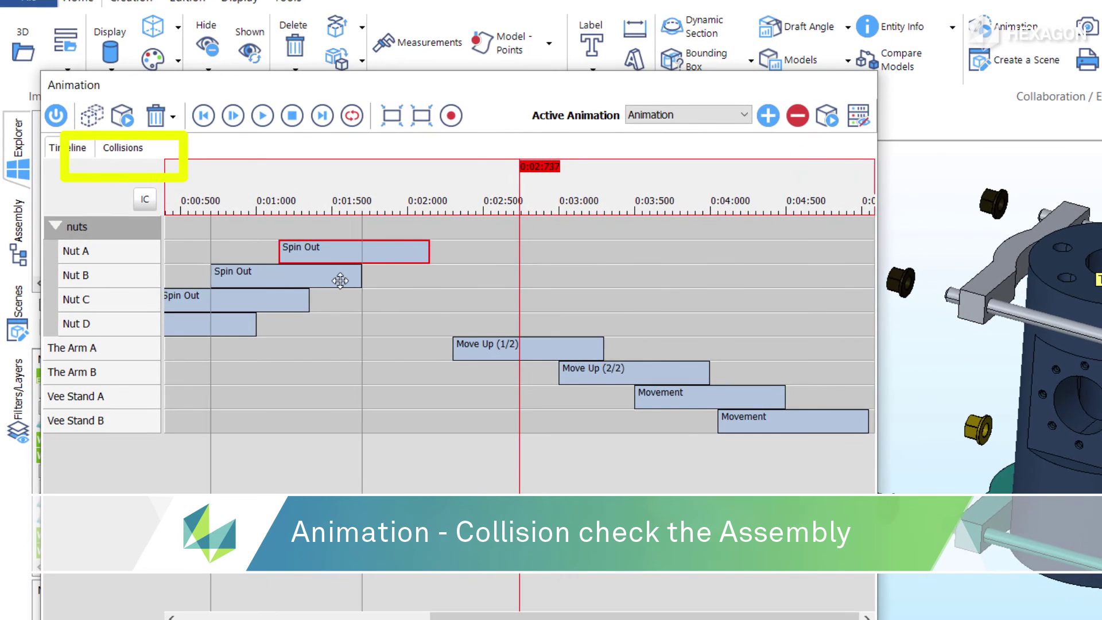
drag(568, 347, 532, 354)
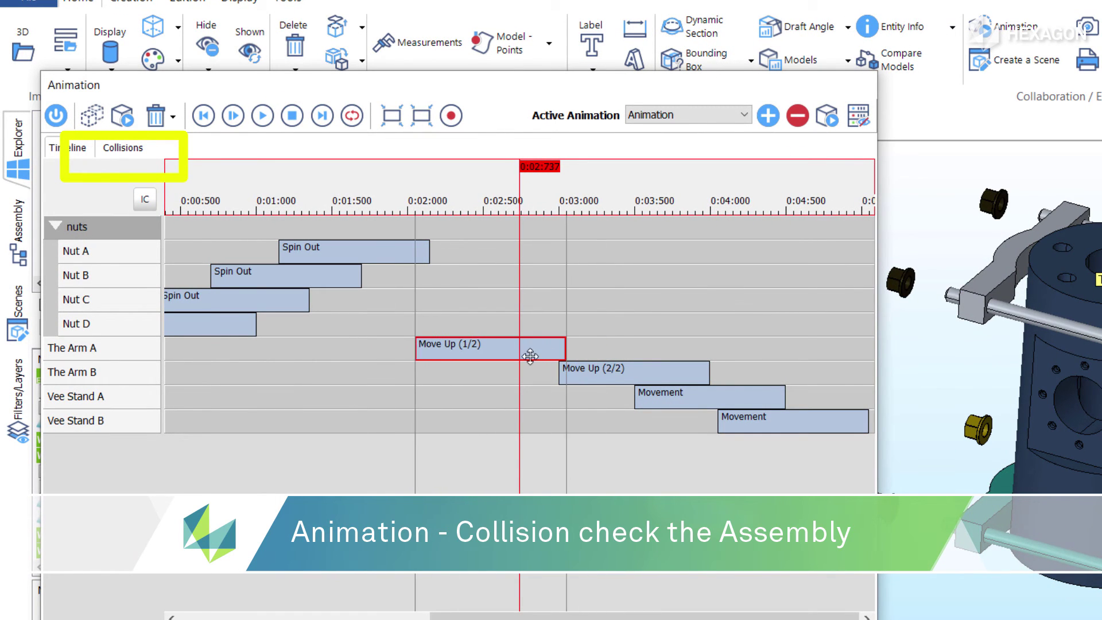
mouse_move(602, 373)
mouse_down()
mouse_move(579, 373)
mouse_move(603, 373)
mouse_up()
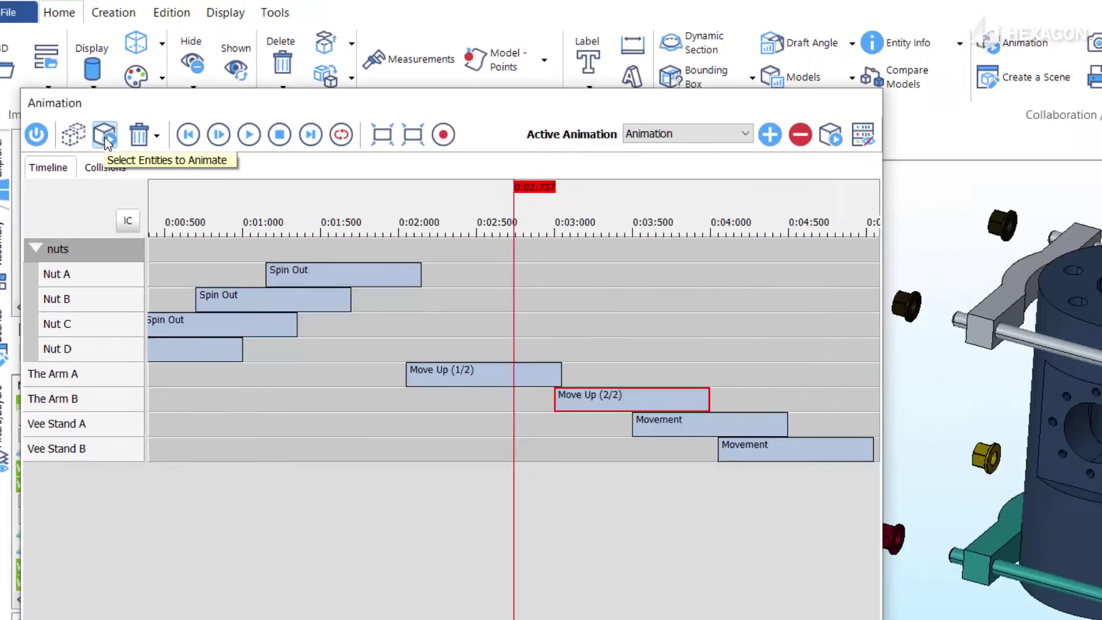
- Add the large orange base plate to the animation timeline as an entity to animate
click(149, 143)
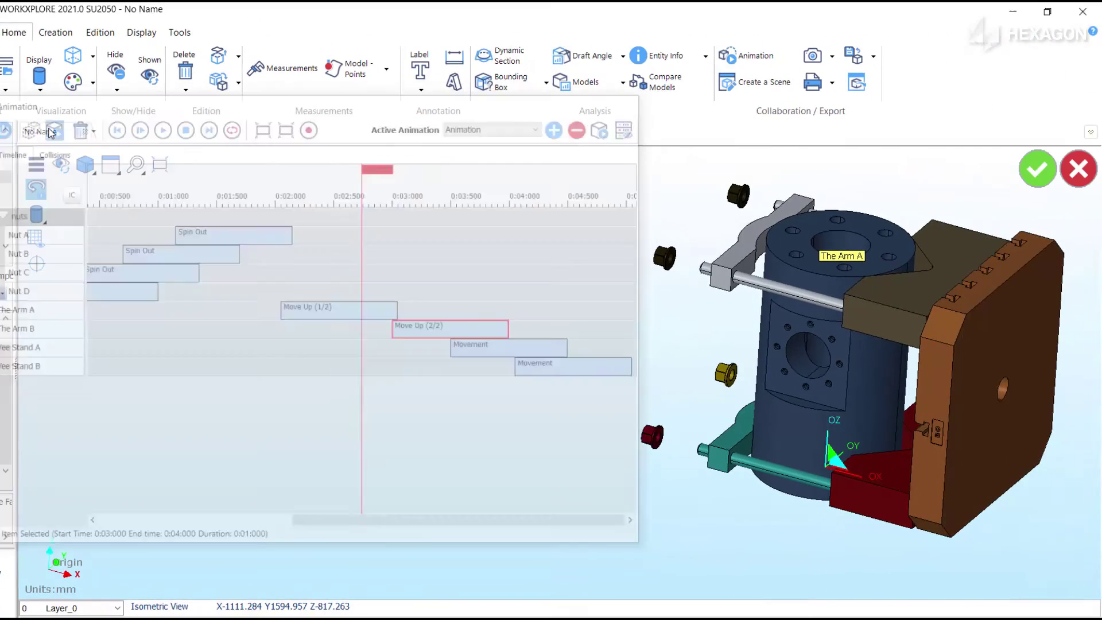
click(1002, 381)
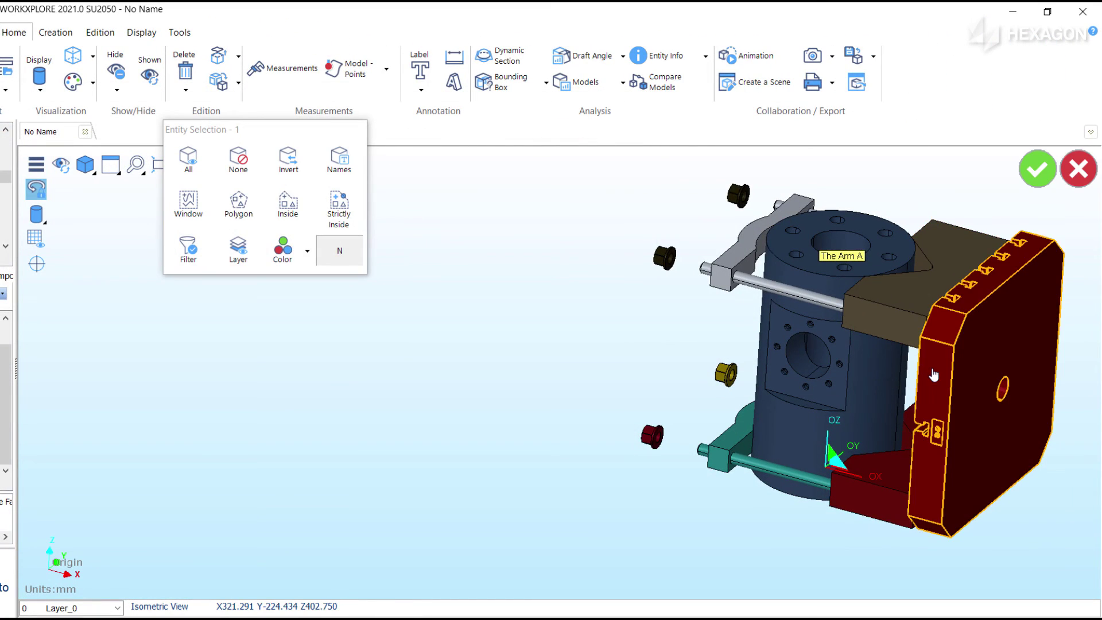
click(1035, 181)
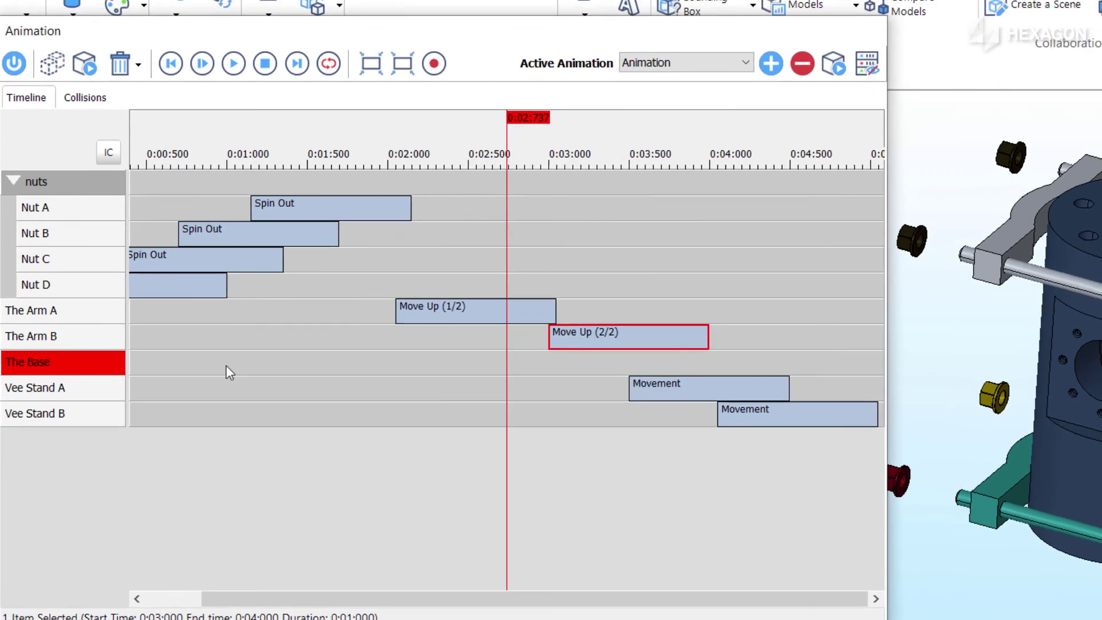
- Add a movement to The Base starting at about 0:01:000 and name it Z Move
click(217, 384)
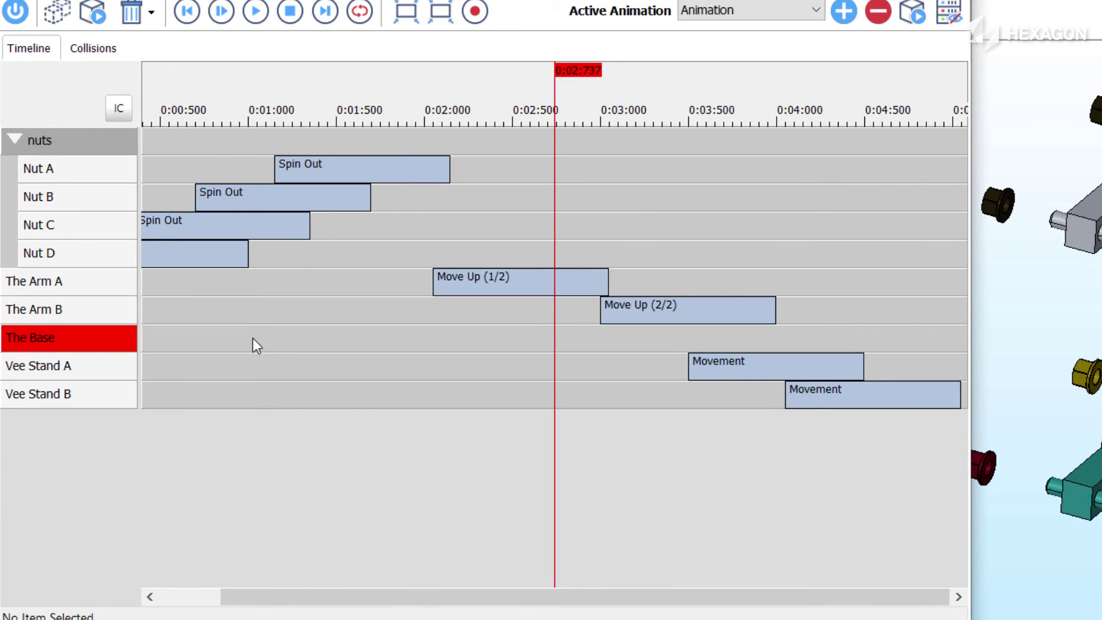
right_click(253, 338)
click(292, 397)
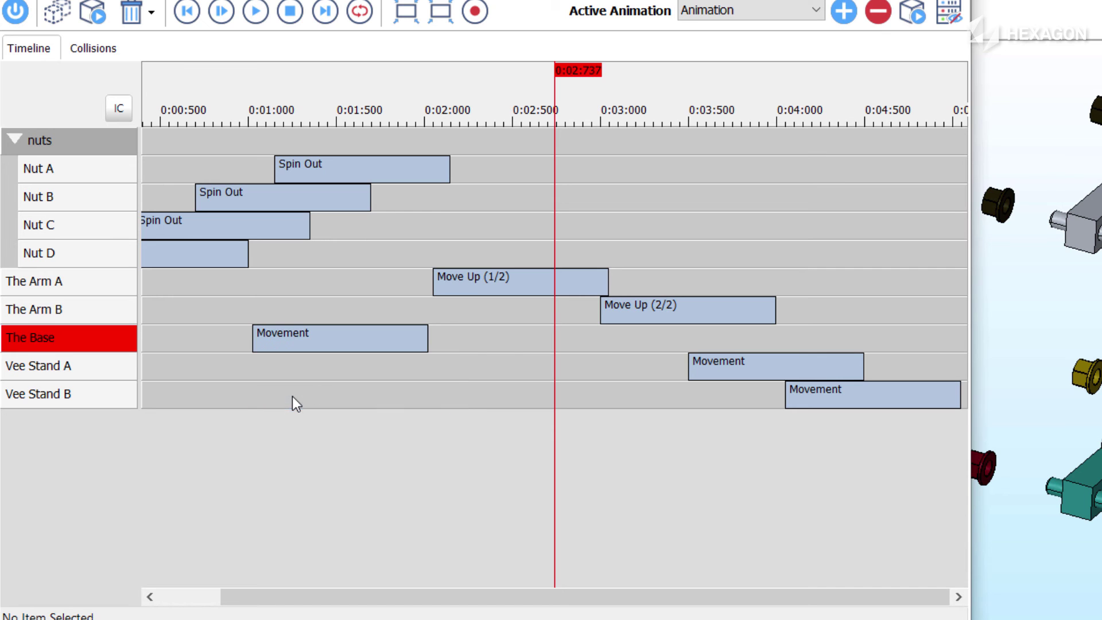
click(351, 341)
right_click(356, 342)
click(364, 351)
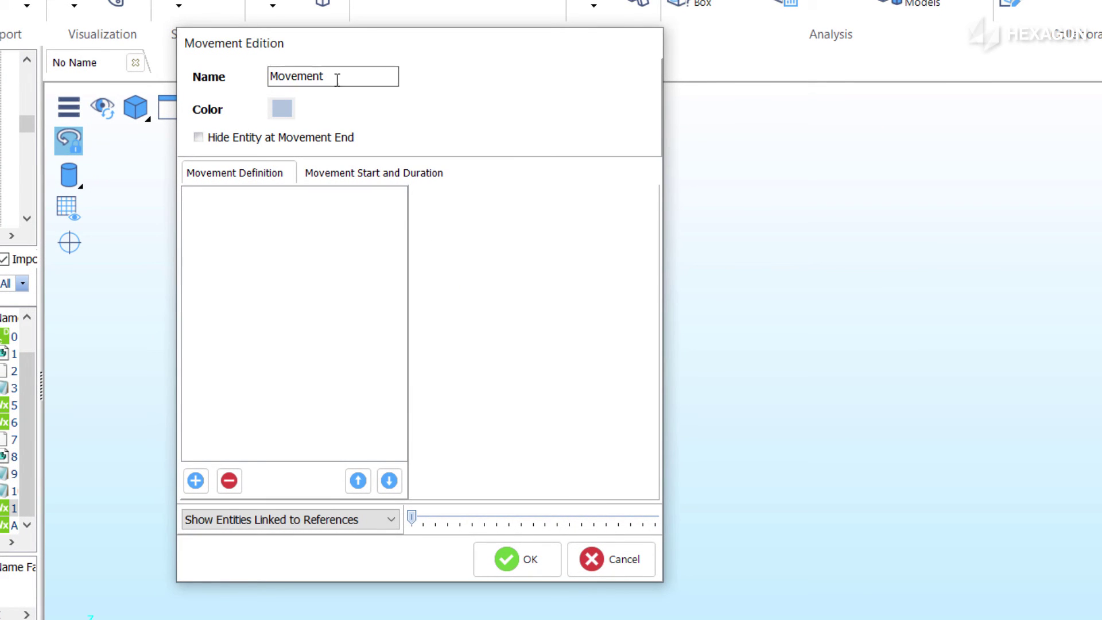
mouse_move(270, 76)
mouse_down()
mouse_move(304, 75)
mouse_move(277, 73)
mouse_up()
text(Z-Move)
- Define Z Move as a translation of 1500 along the local X axis, preview it, and accept the definition
click(195, 480)
click(222, 505)
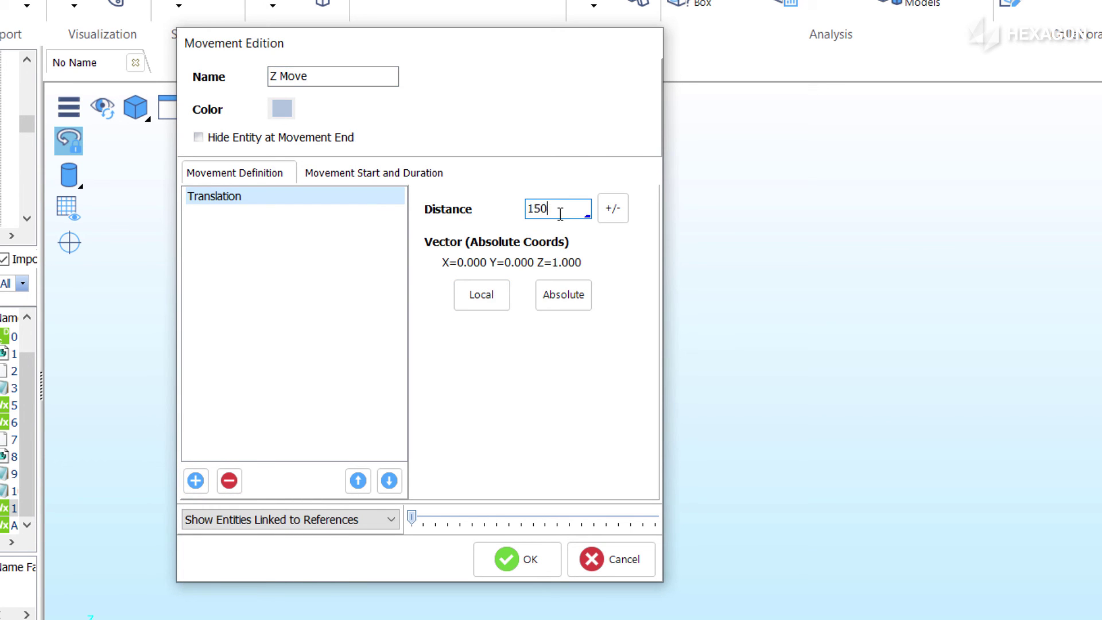
click(481, 295)
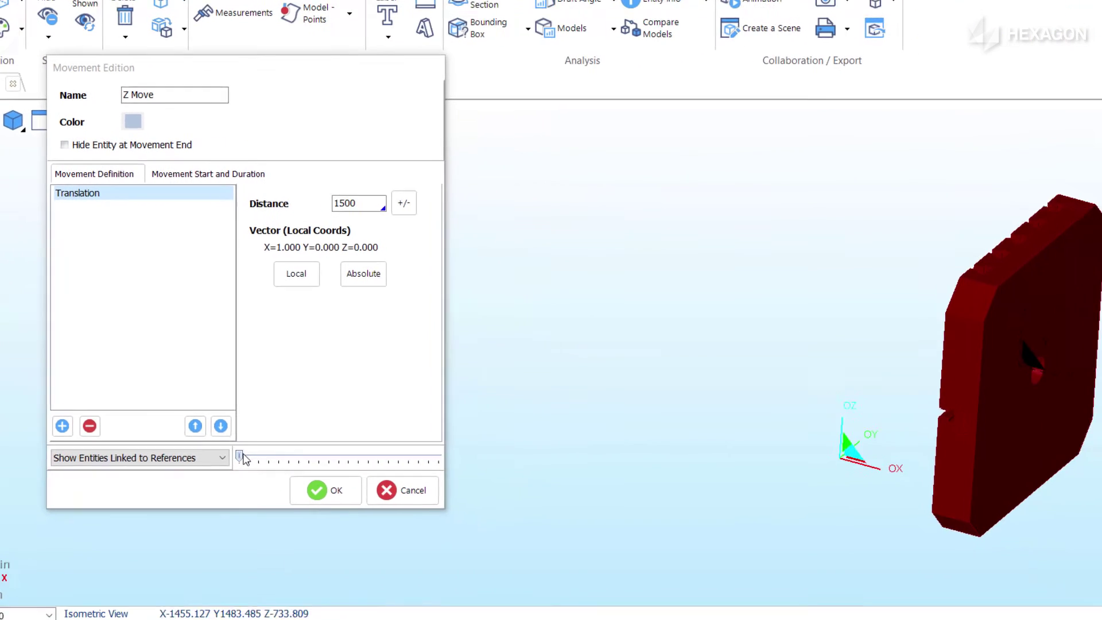
click(436, 522)
drag(248, 458, 217, 458)
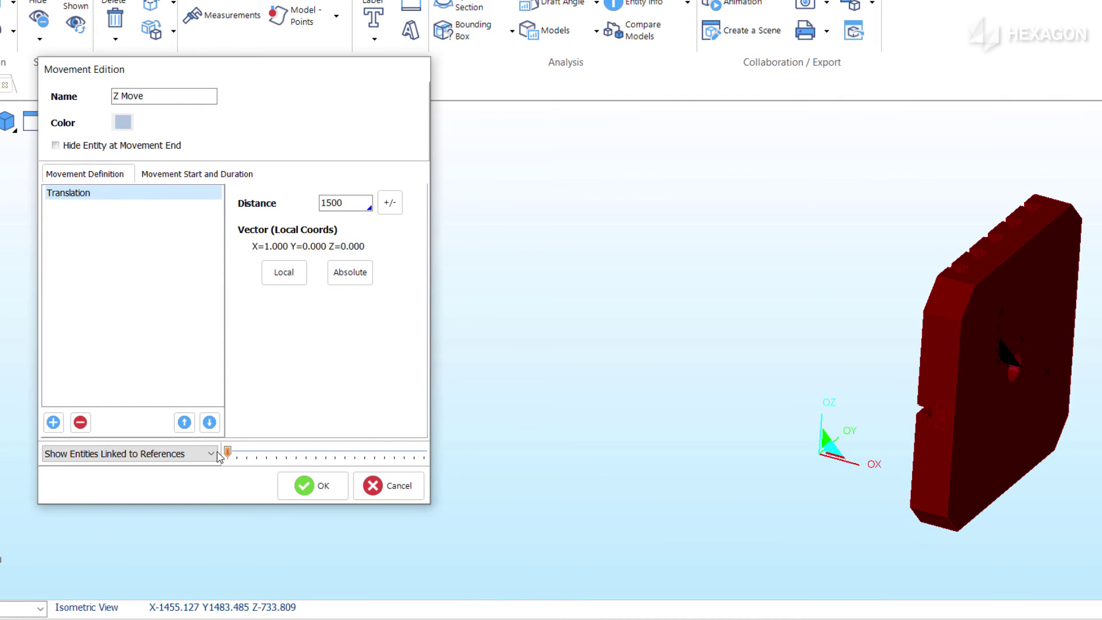
click(309, 486)
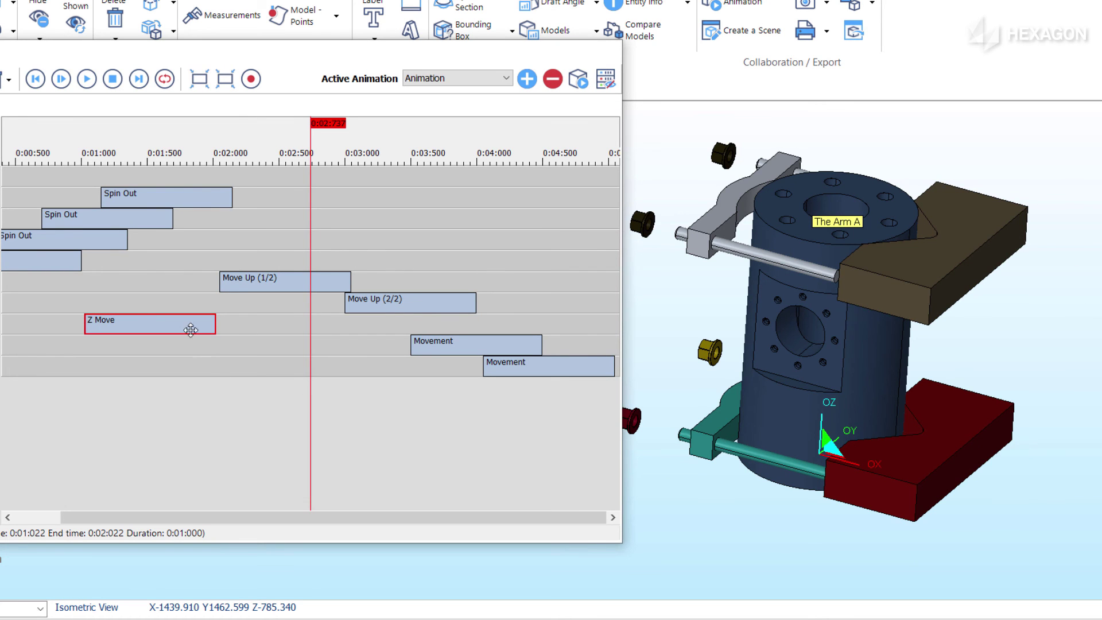
- Add a rotation of 2000 about the local X axis to Z Move, preview the motion, and accept it
right_click(194, 324)
click(210, 341)
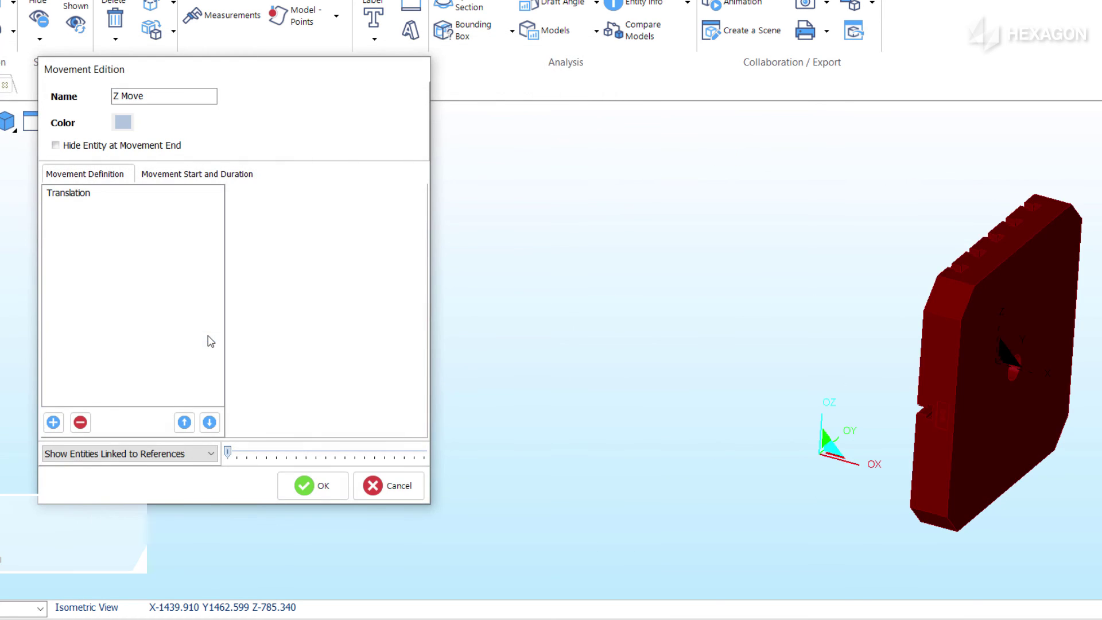
click(54, 423)
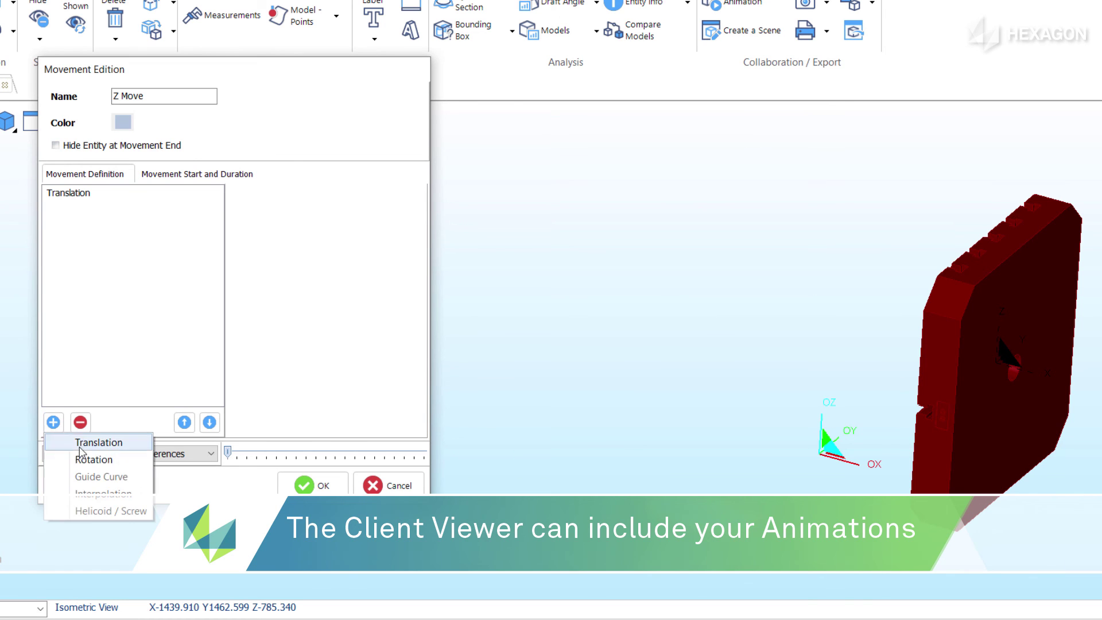
click(110, 456)
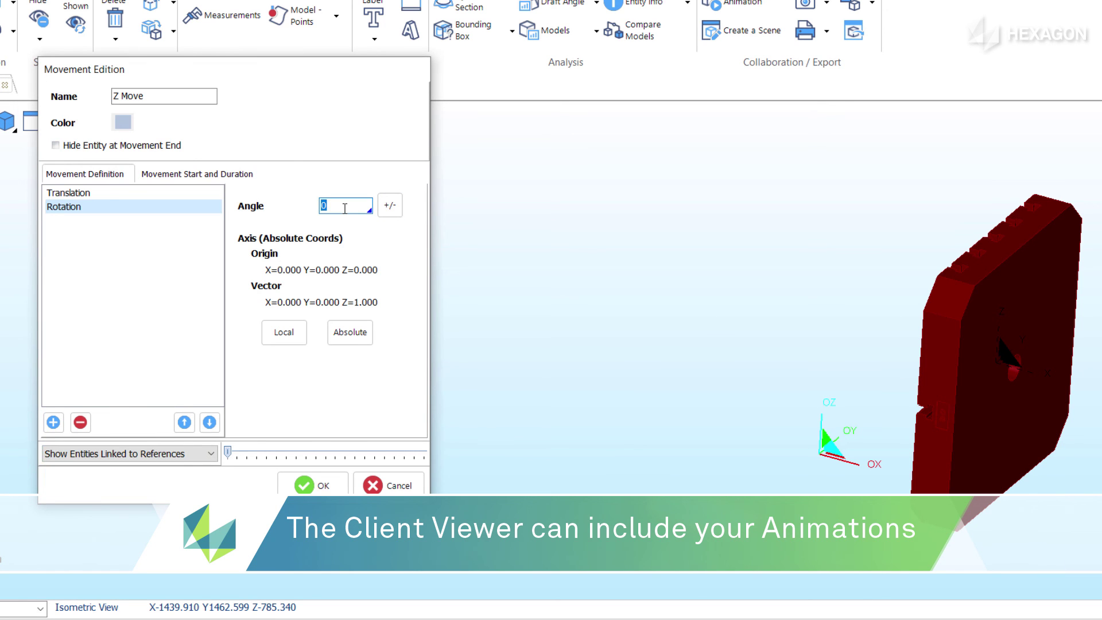
text(15)
key(BackSpace)
key(BackSpace)
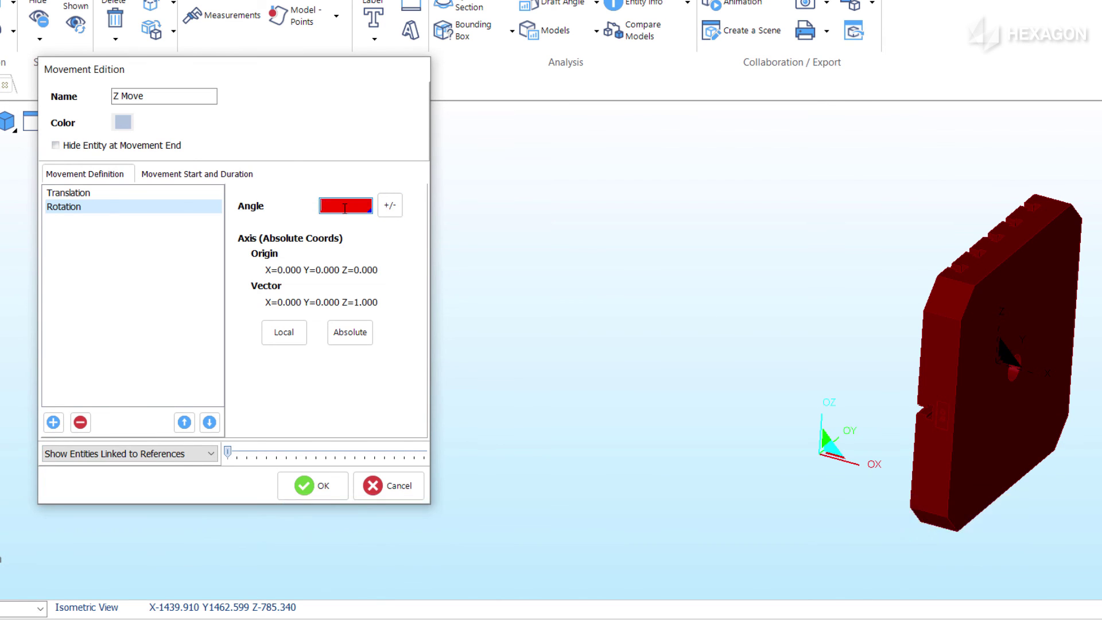
text(2000)
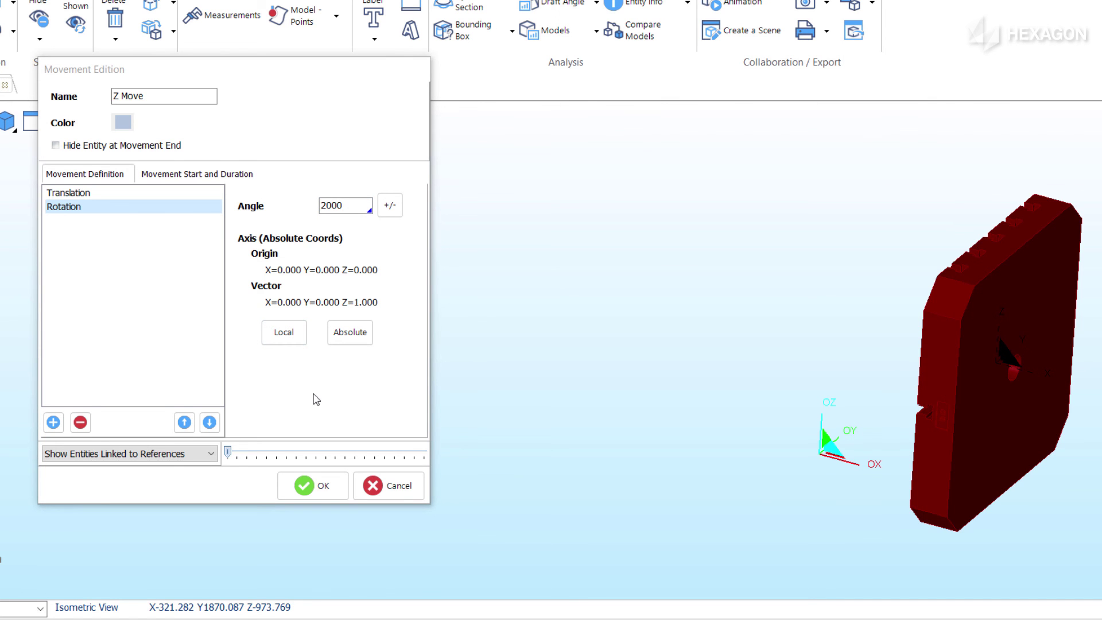
click(284, 332)
mouse_move(230, 452)
mouse_down()
mouse_move(276, 451)
mouse_move(232, 452)
mouse_up()
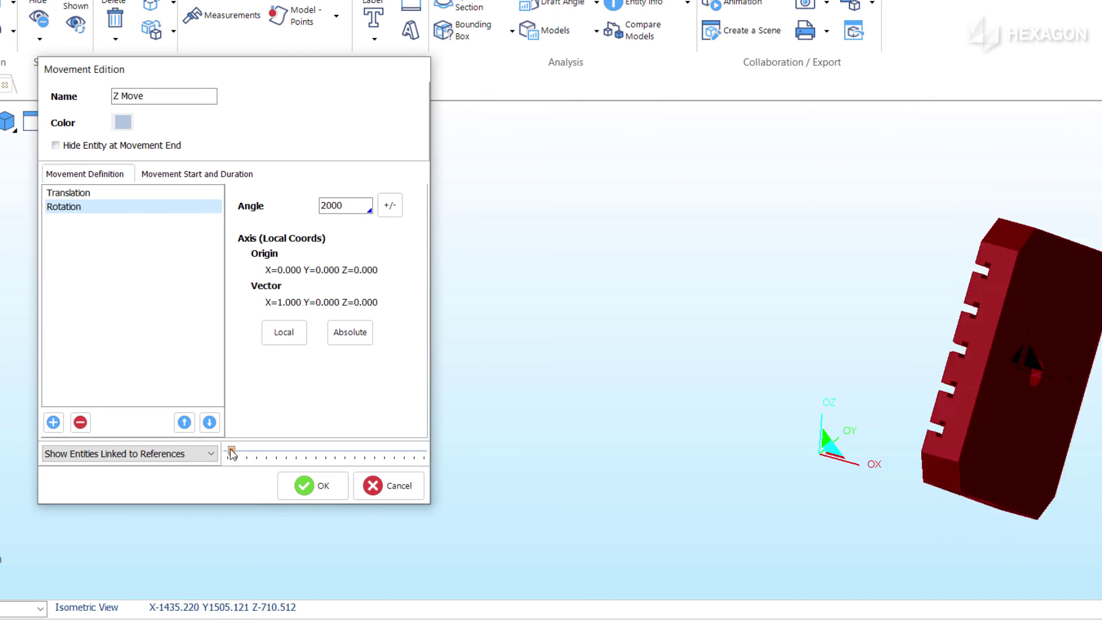
click(313, 487)
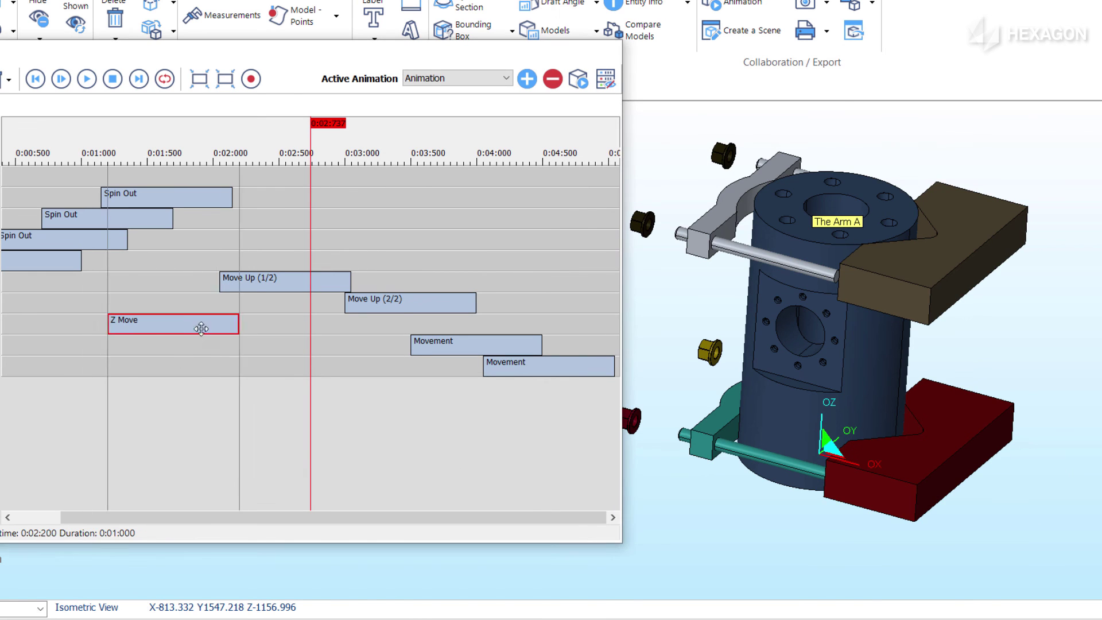
- Shift The Base's Z Move to start at 0:03:750 and play the animation from the beginning
drag(178, 328, 537, 331)
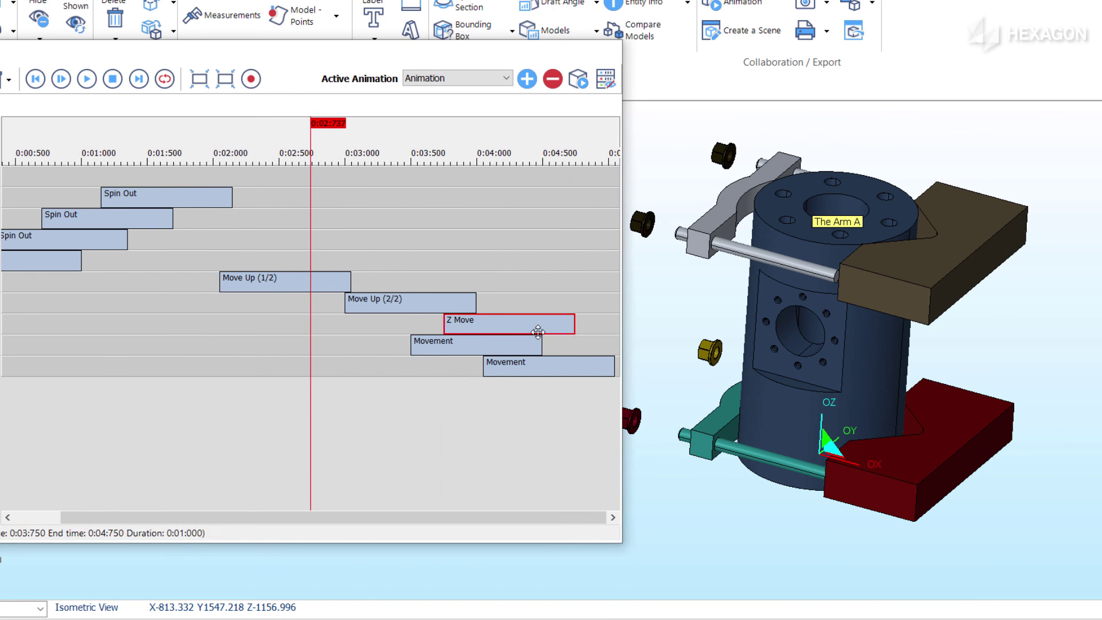
click(60, 79)
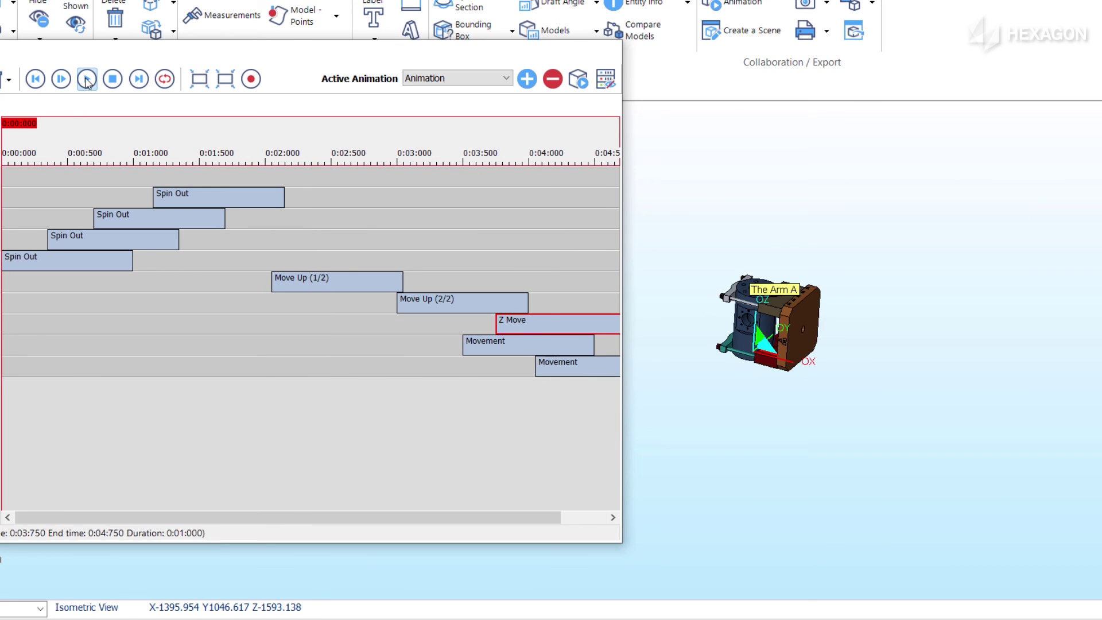
click(87, 79)
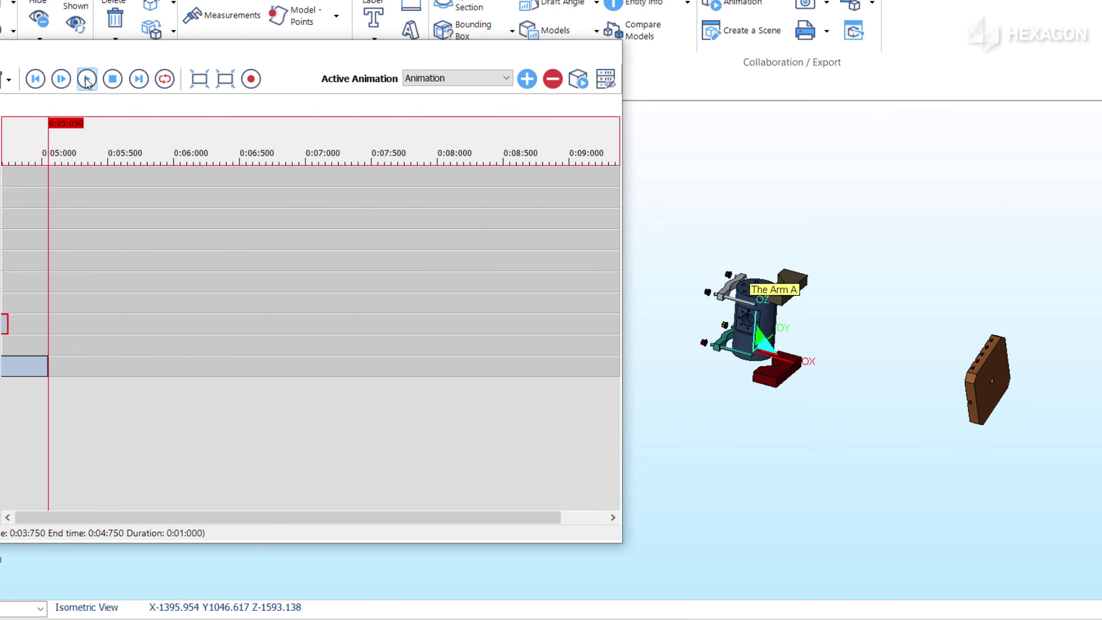
- Rewind the animation and review the translation distance in the Z Move definition
click(60, 79)
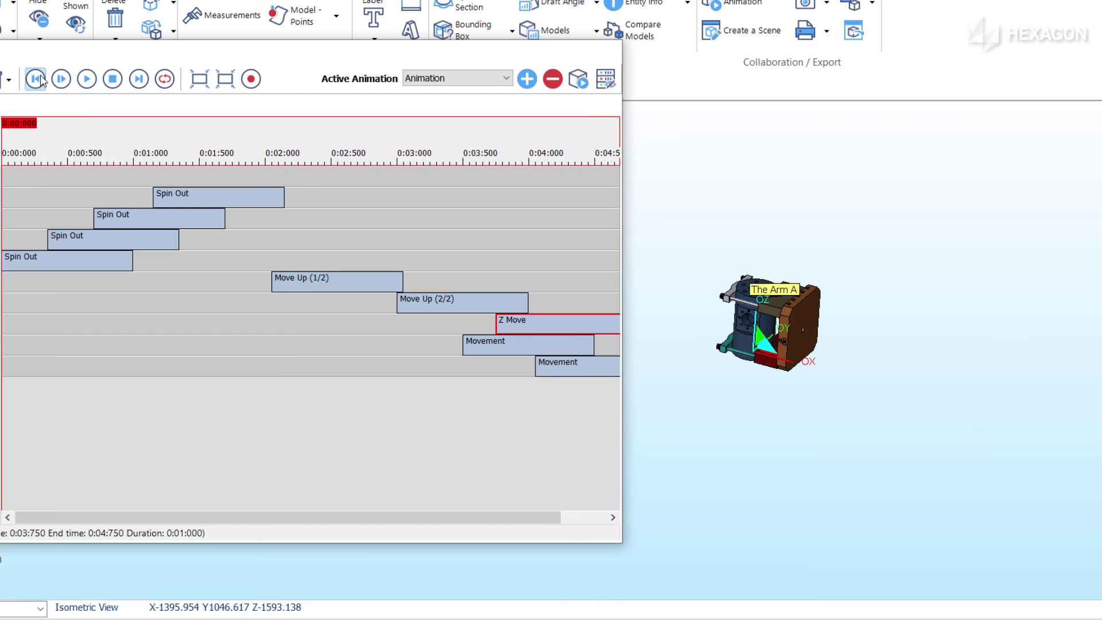
right_click(512, 325)
click(528, 333)
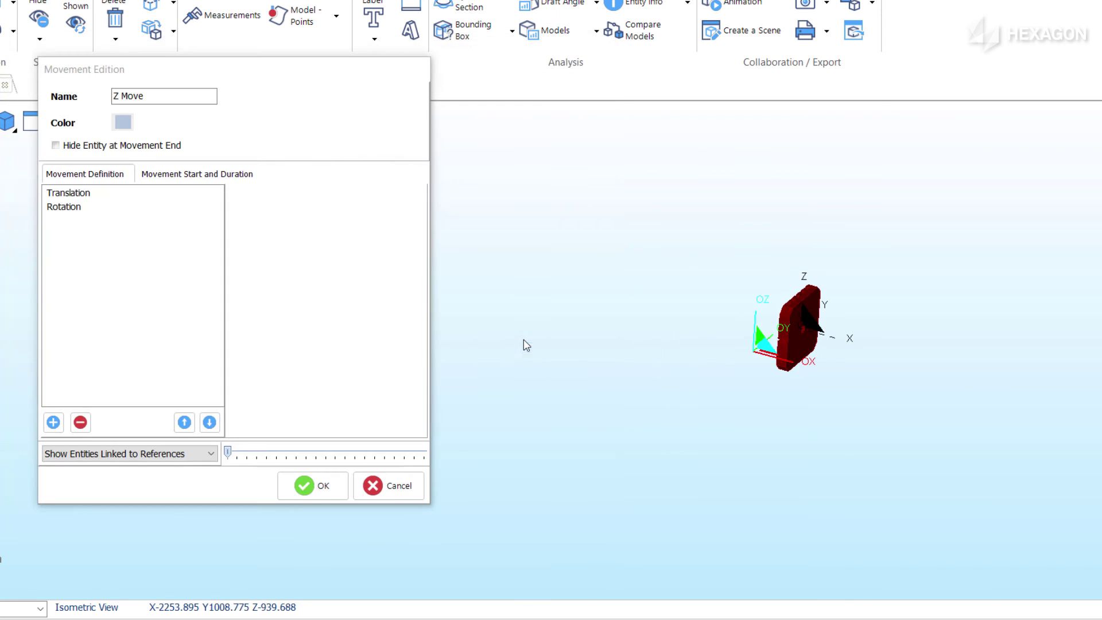
click(68, 193)
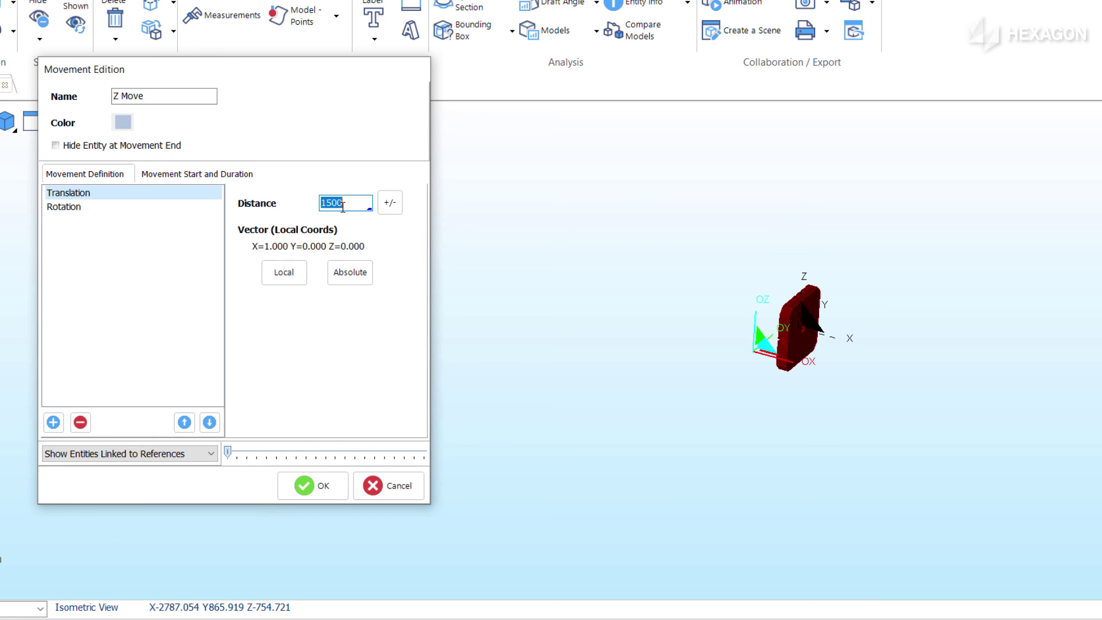
click(313, 486)
- Switch from the timeline editor to the compact animation player and play the animation
click(608, 84)
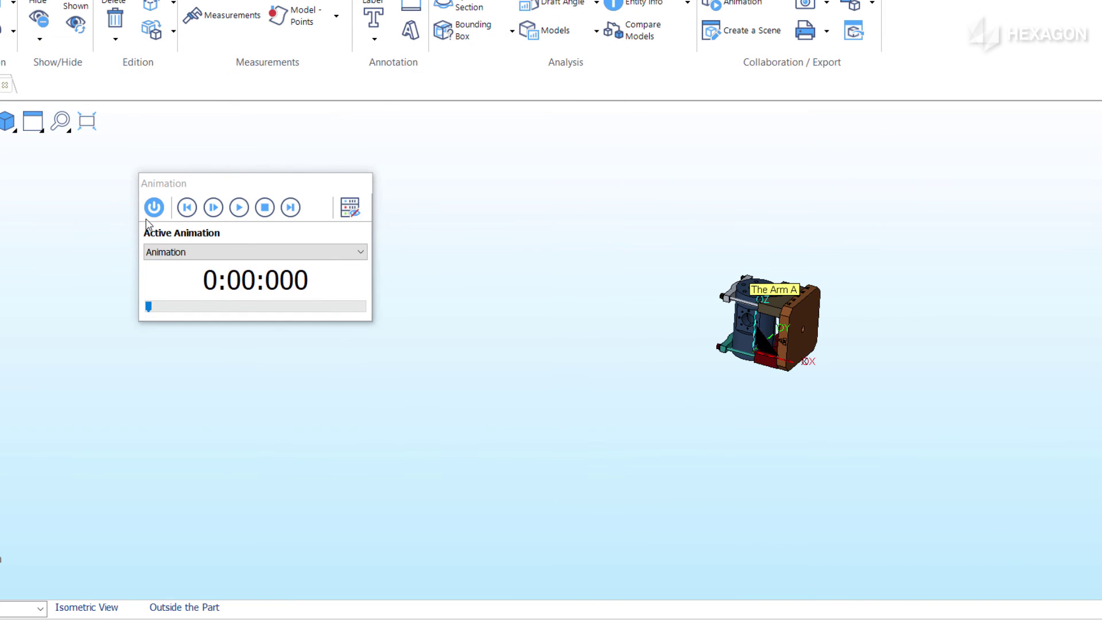
click(239, 209)
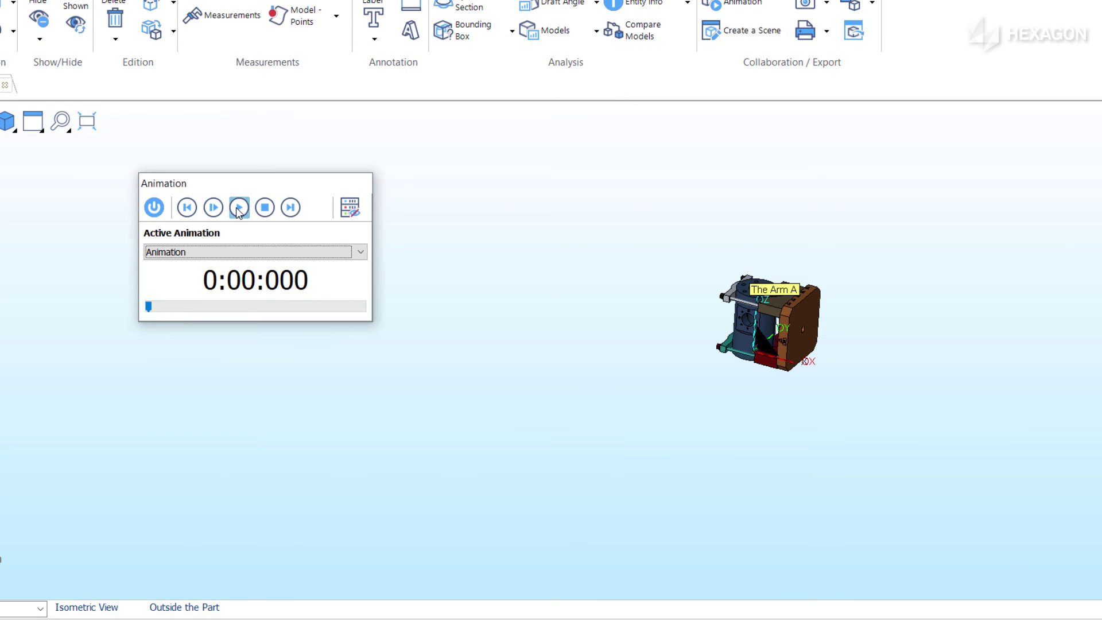